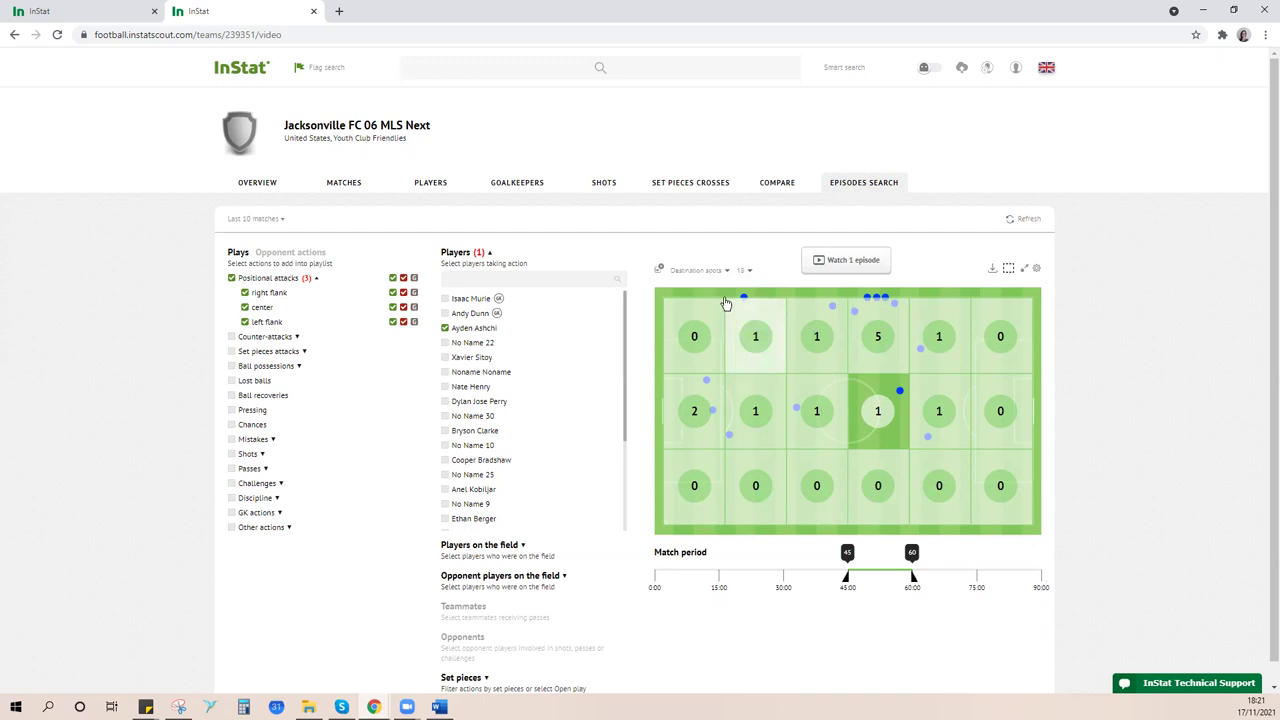
left_click(1038, 269)
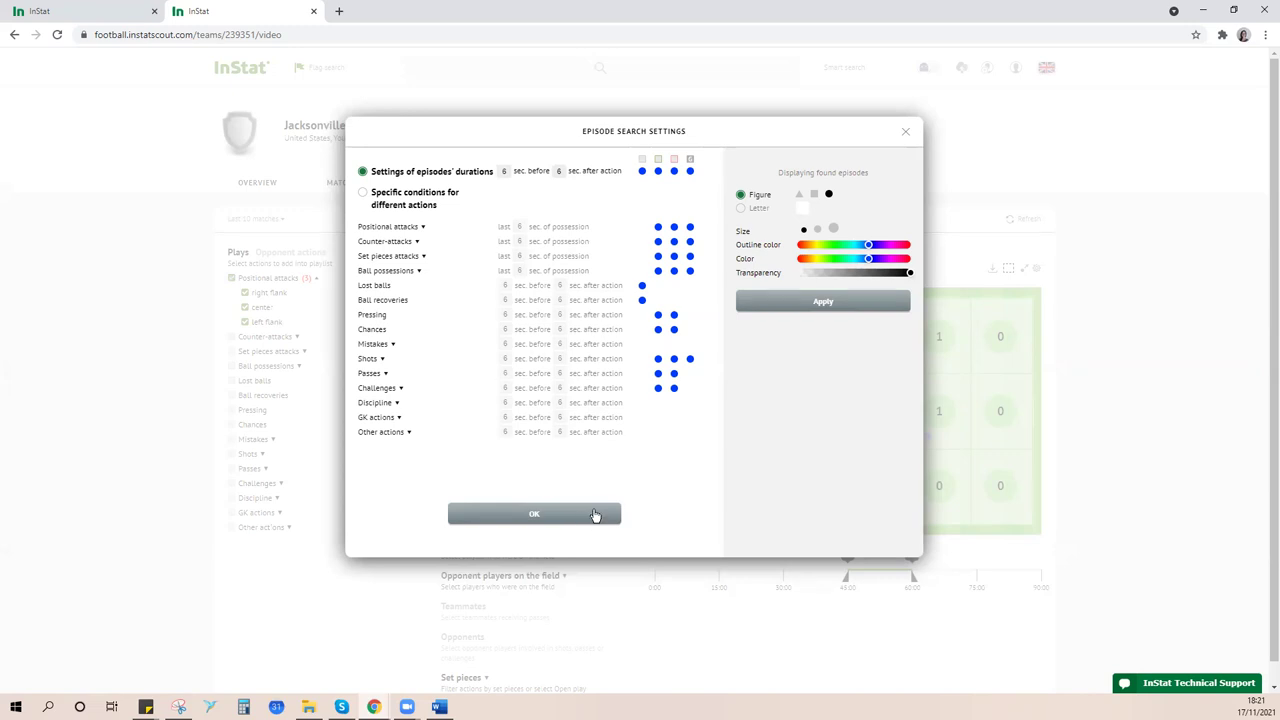
left_click(907, 131)
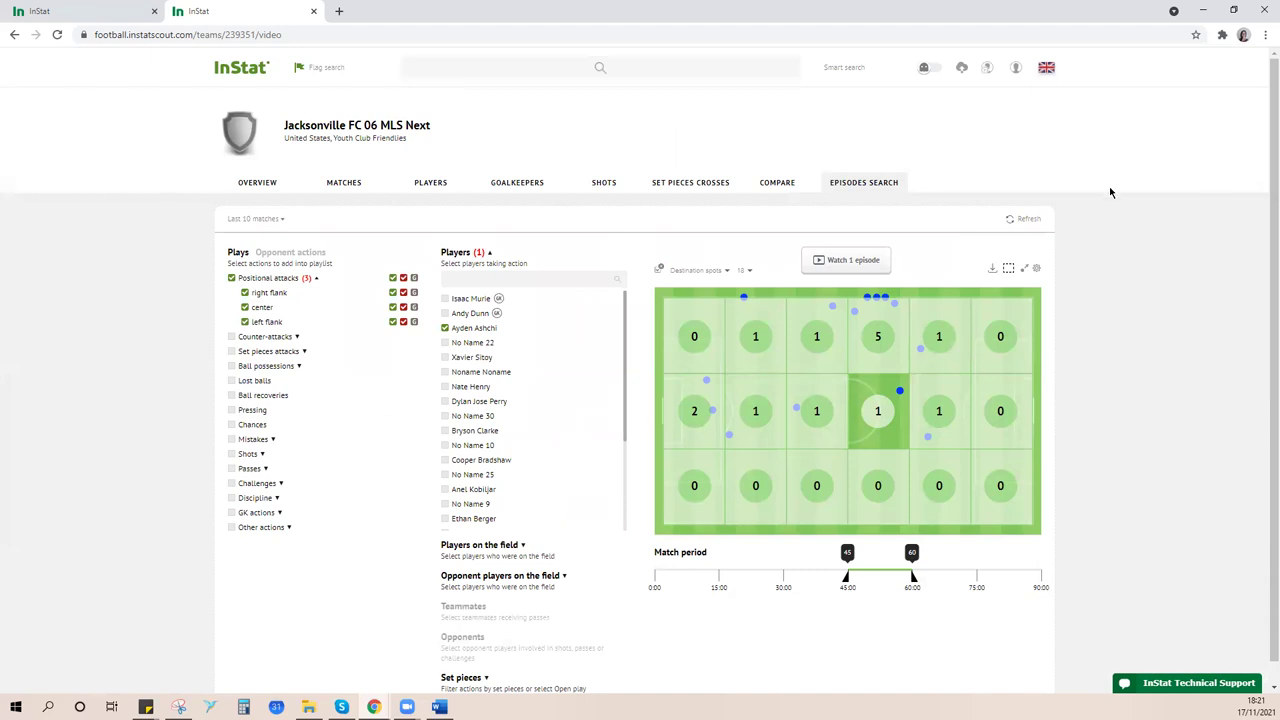
left_click(257, 190)
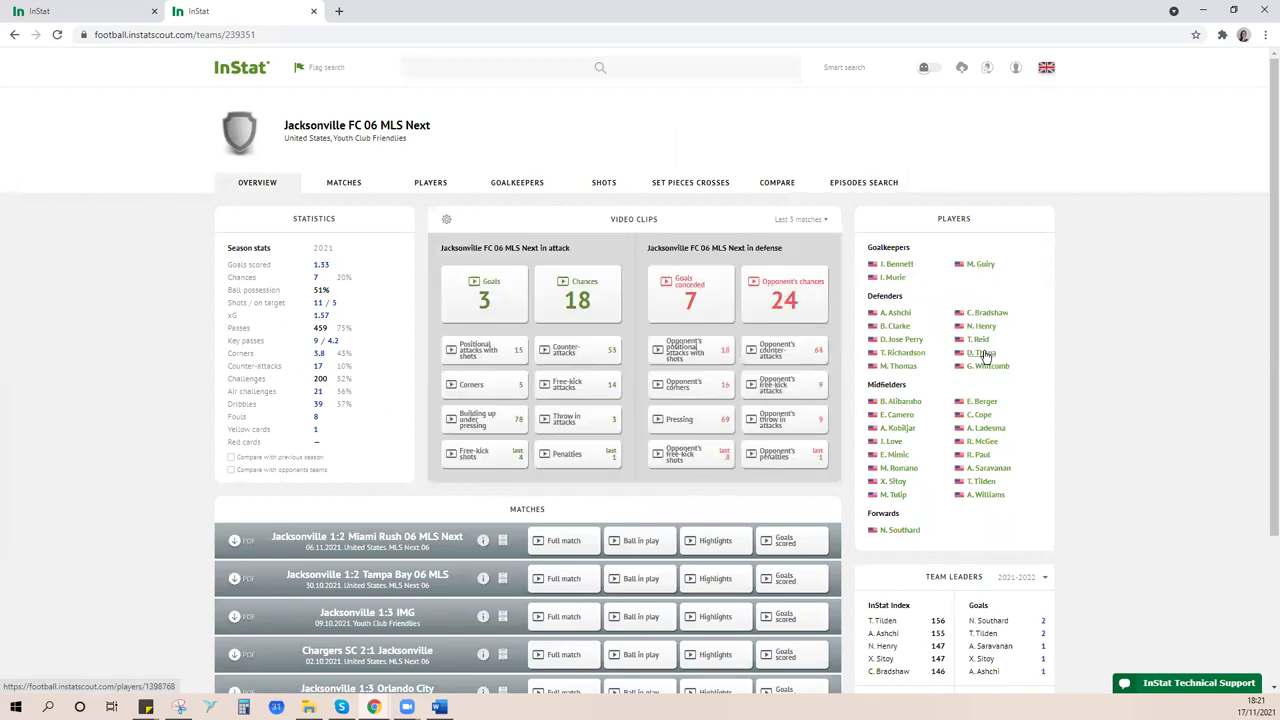
- Open a defender's player profile from the Players panel's Defenders list
left_click(915, 354)
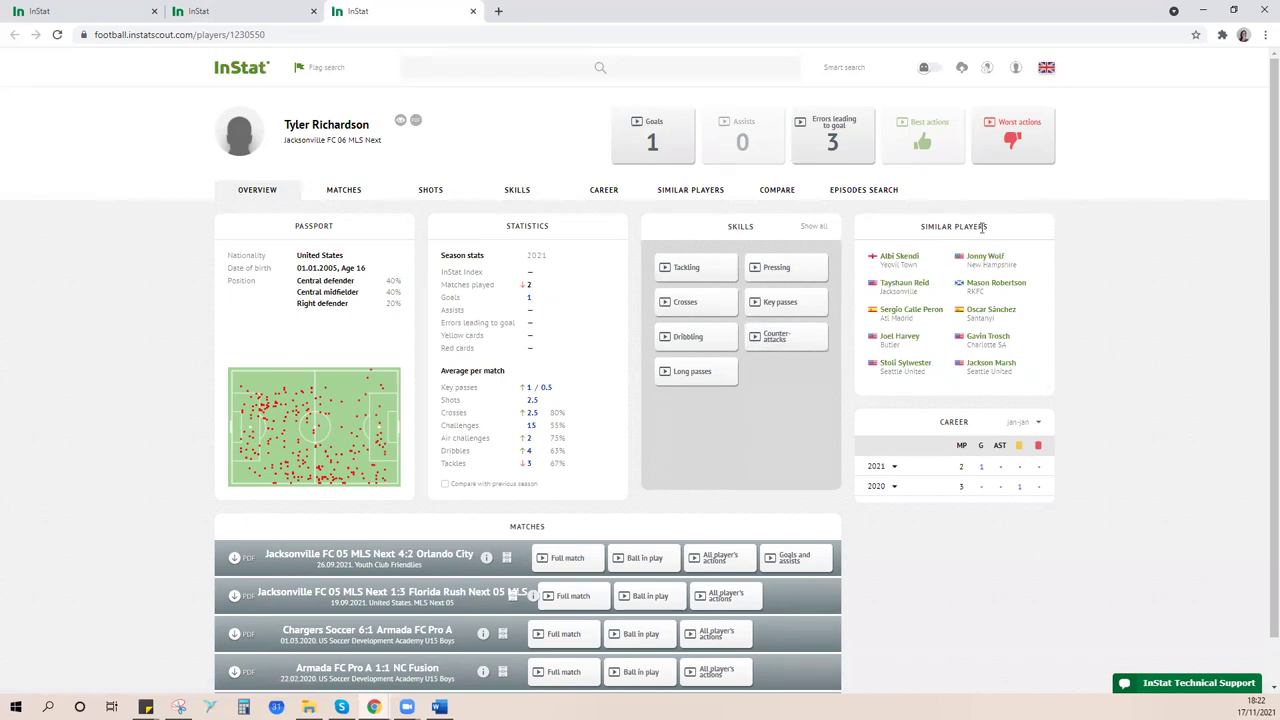
- Browse the player's Matches, Shots, Skills and Career tabs, ending on Similar Players
scroll(823, 449, "down", 1)
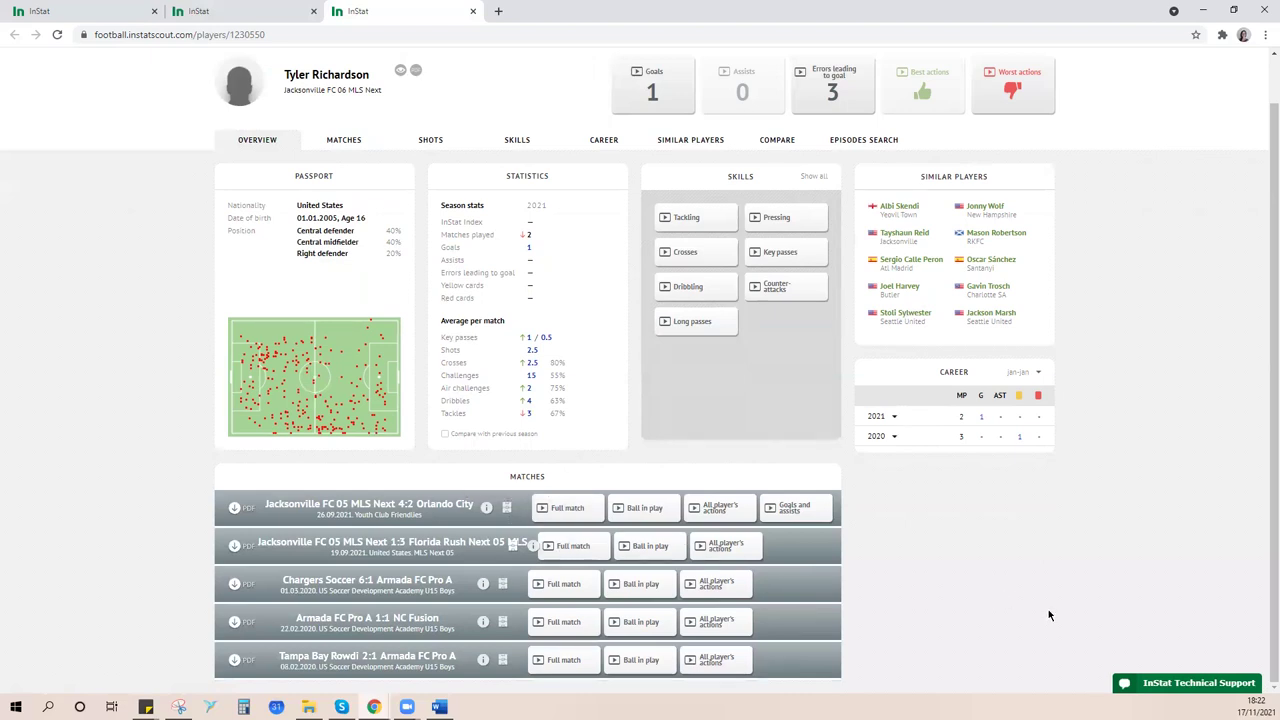
left_click(362, 139)
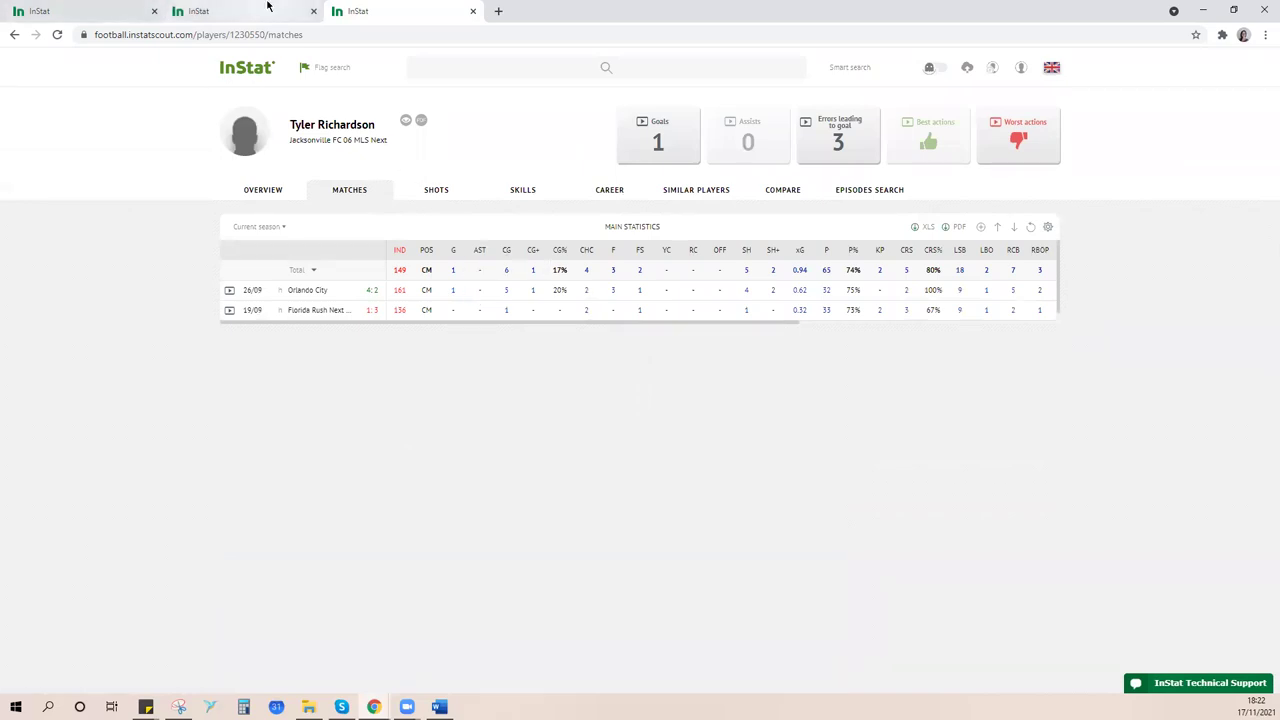
left_click(447, 195)
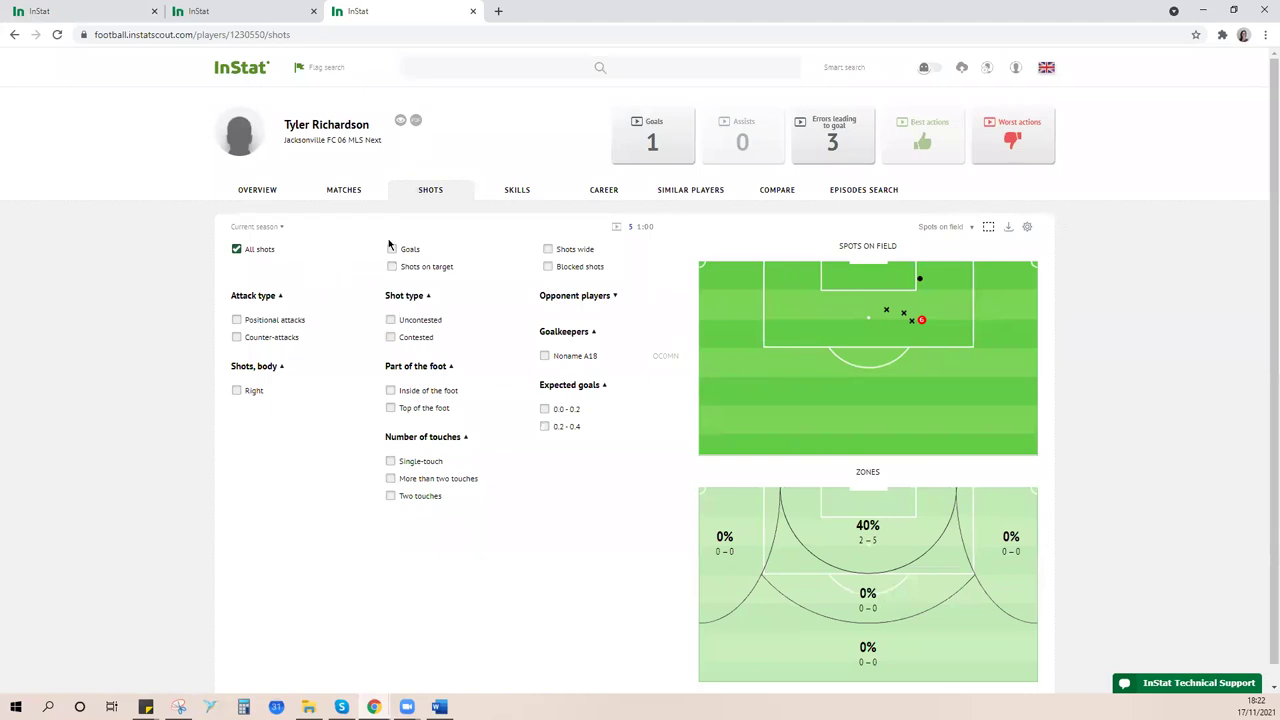
left_click(524, 192)
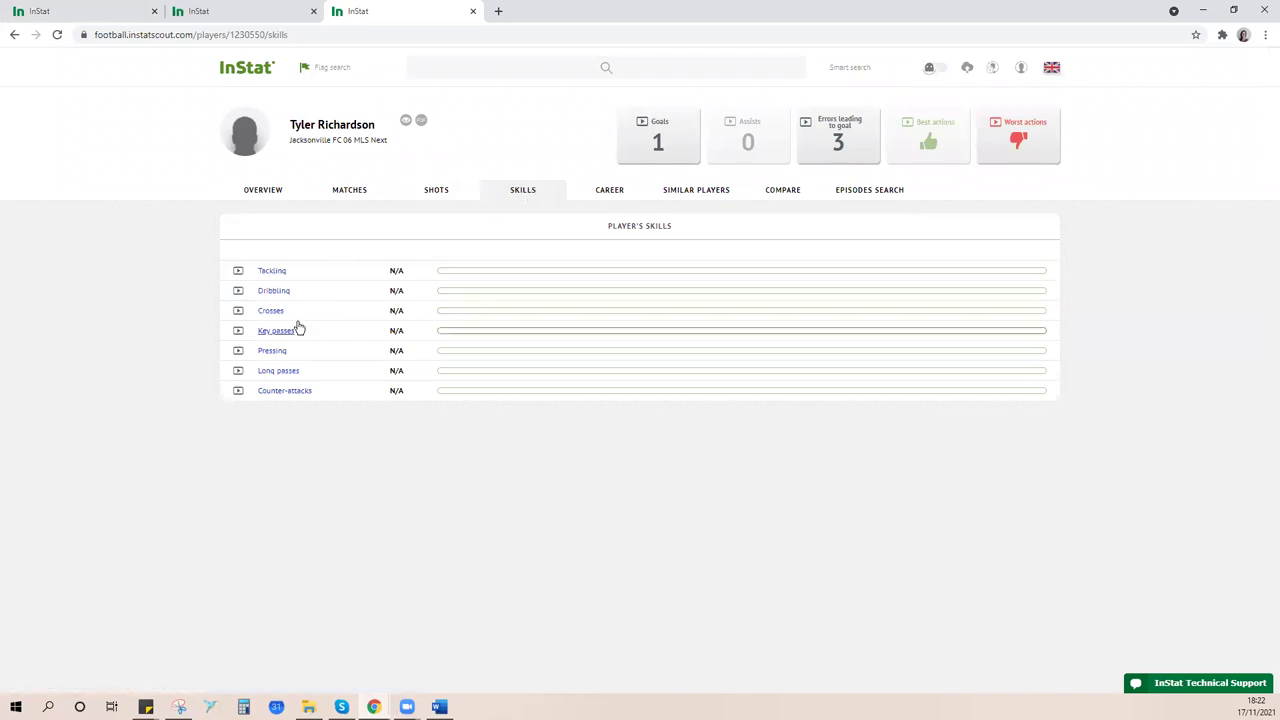
left_click(609, 198)
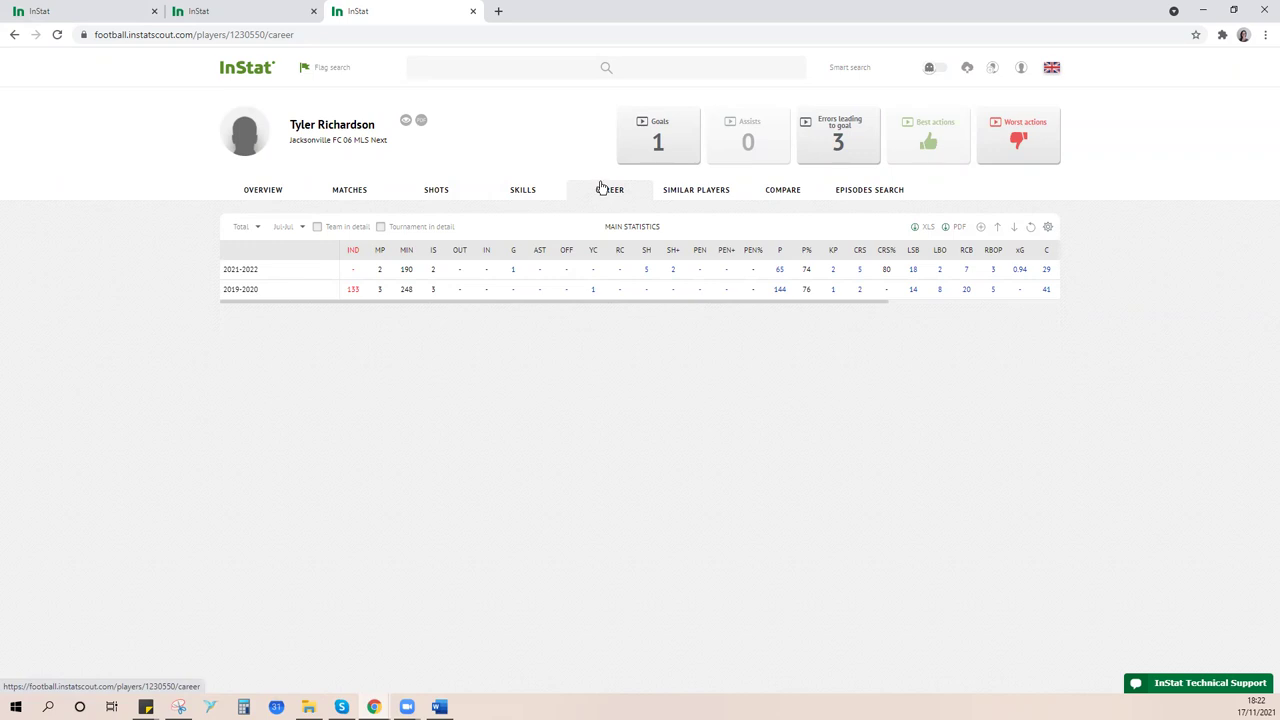
left_click(706, 195)
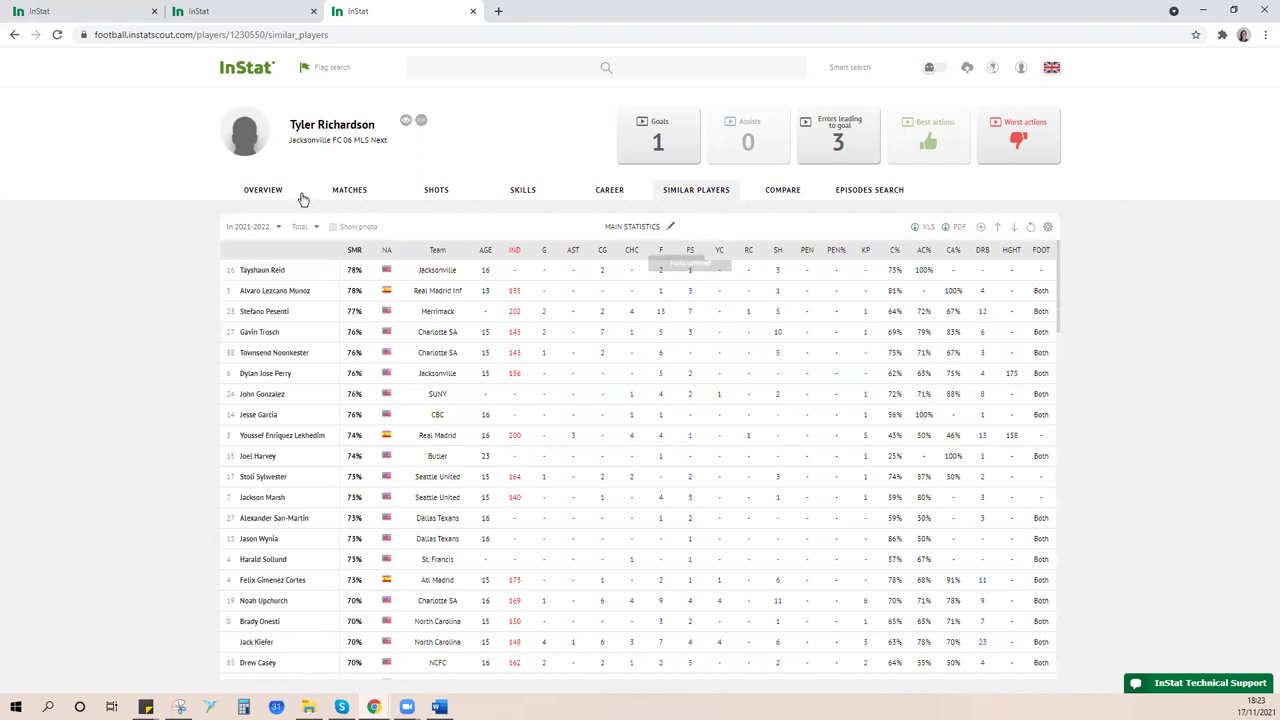
- Check the Main statistics parameters without changing them, then go to the player's Compare page
scroll(300, 440, "down", 5)
scroll(345, 470, "up", 5)
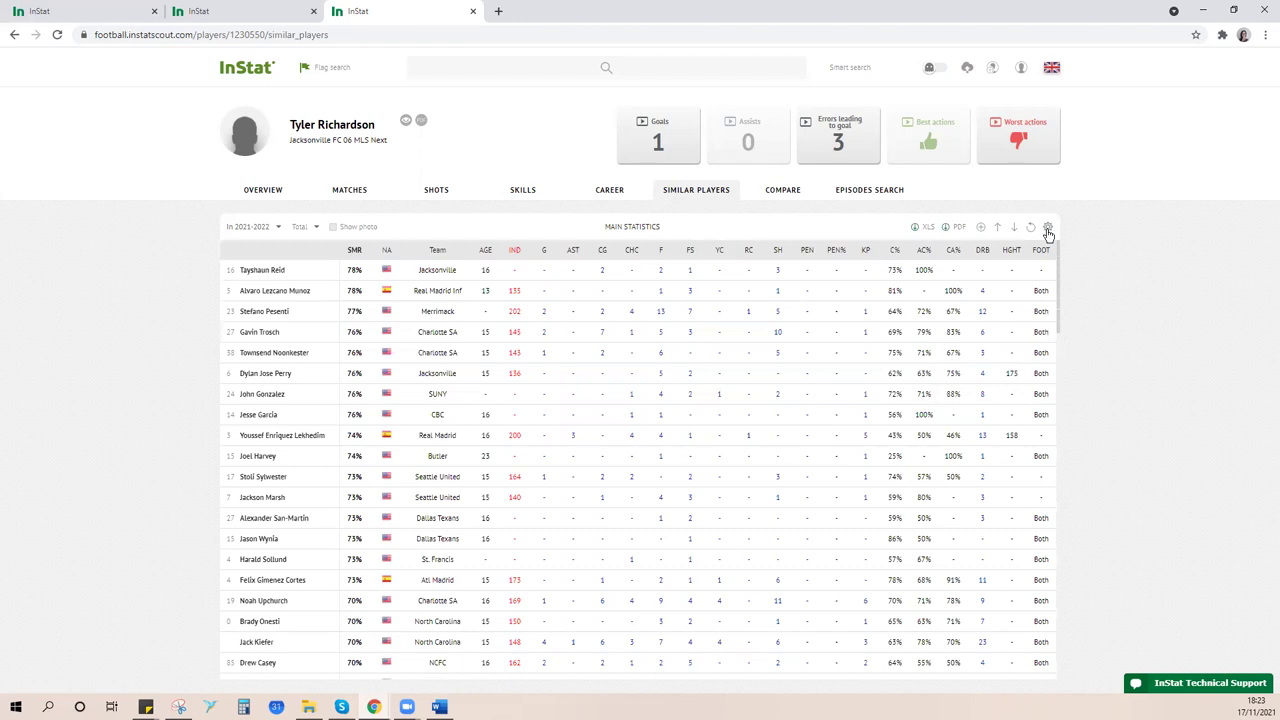
left_click(1048, 229)
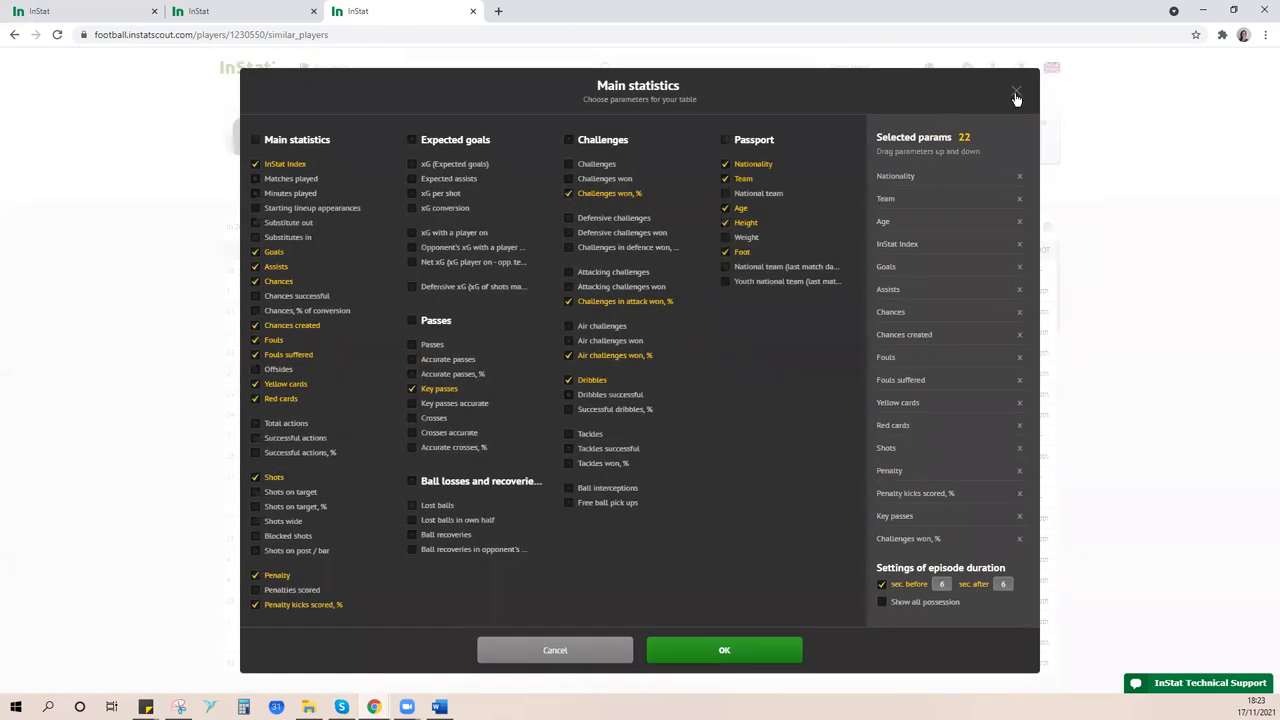
left_click(1016, 95)
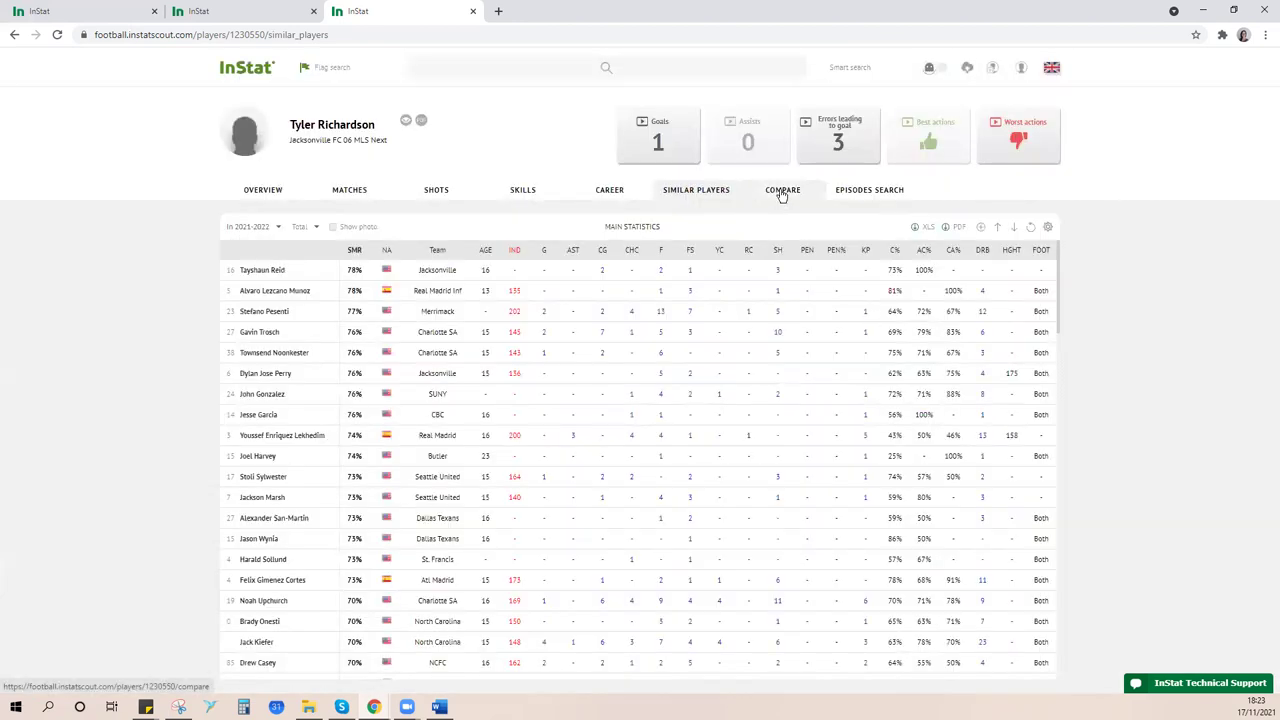
left_click(782, 192)
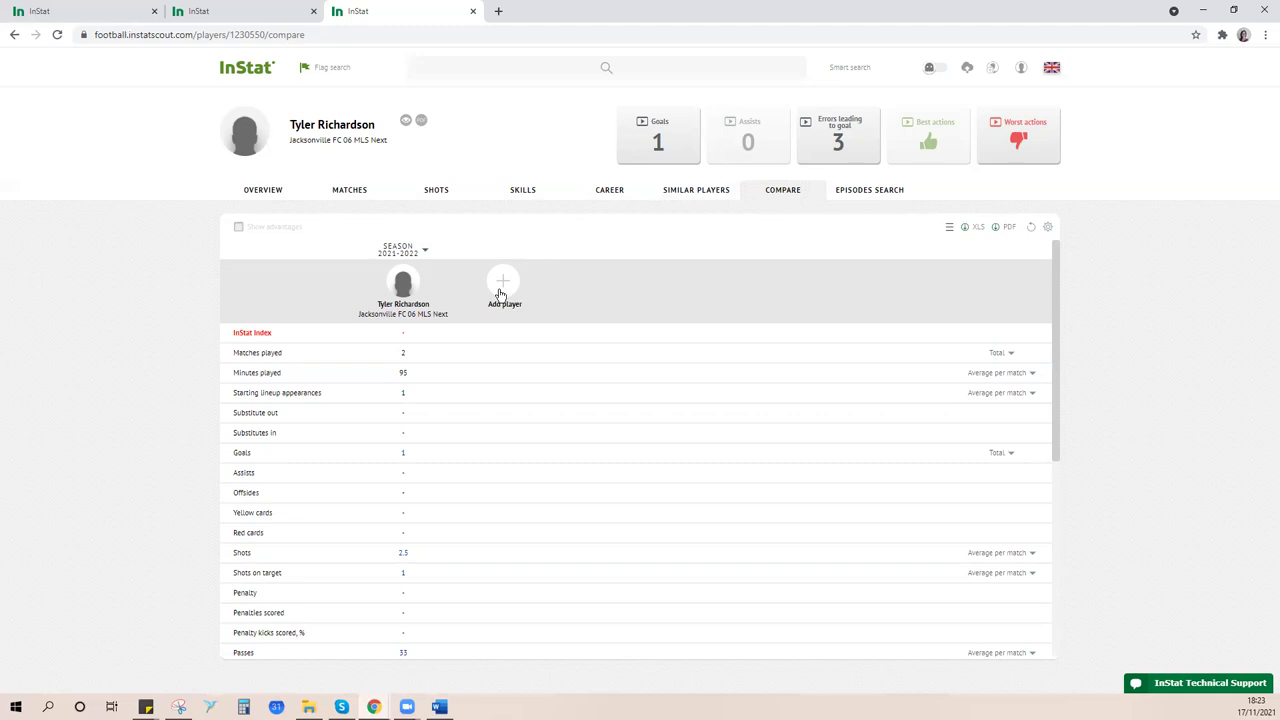
- Search for a Jacksonville teammate by name and add him to the comparison
left_click(504, 290)
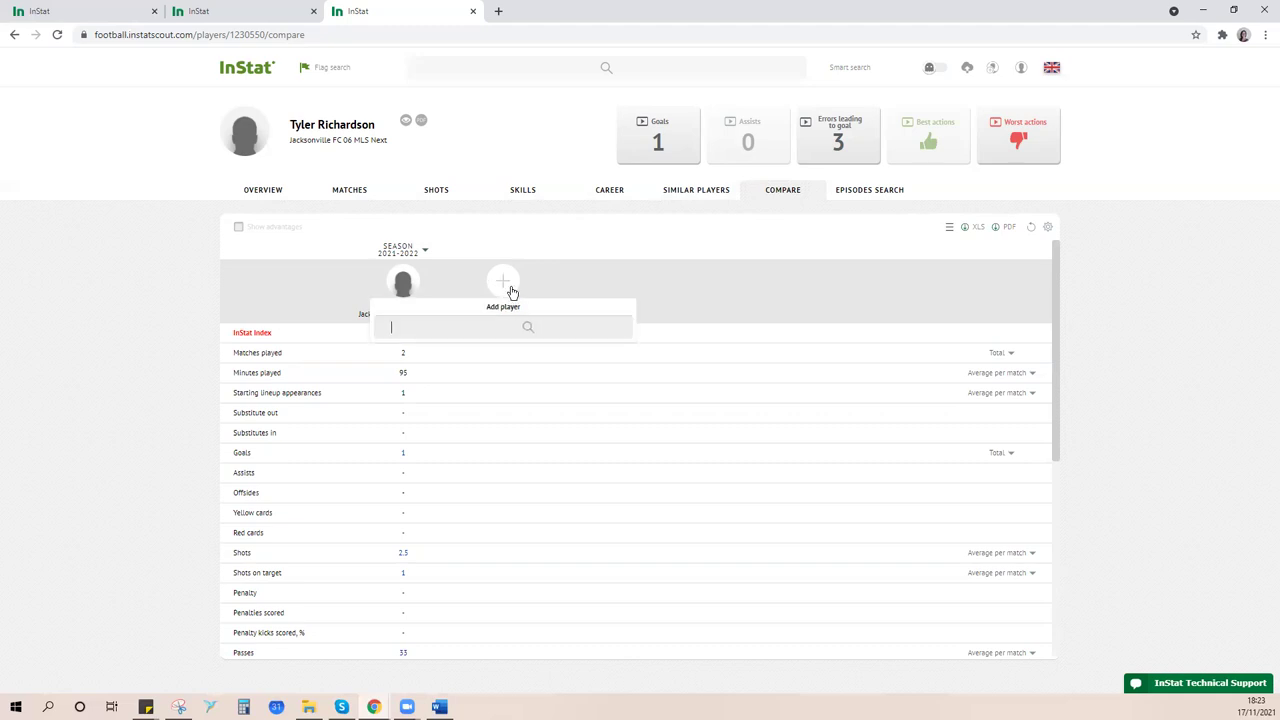
left_click(684, 286)
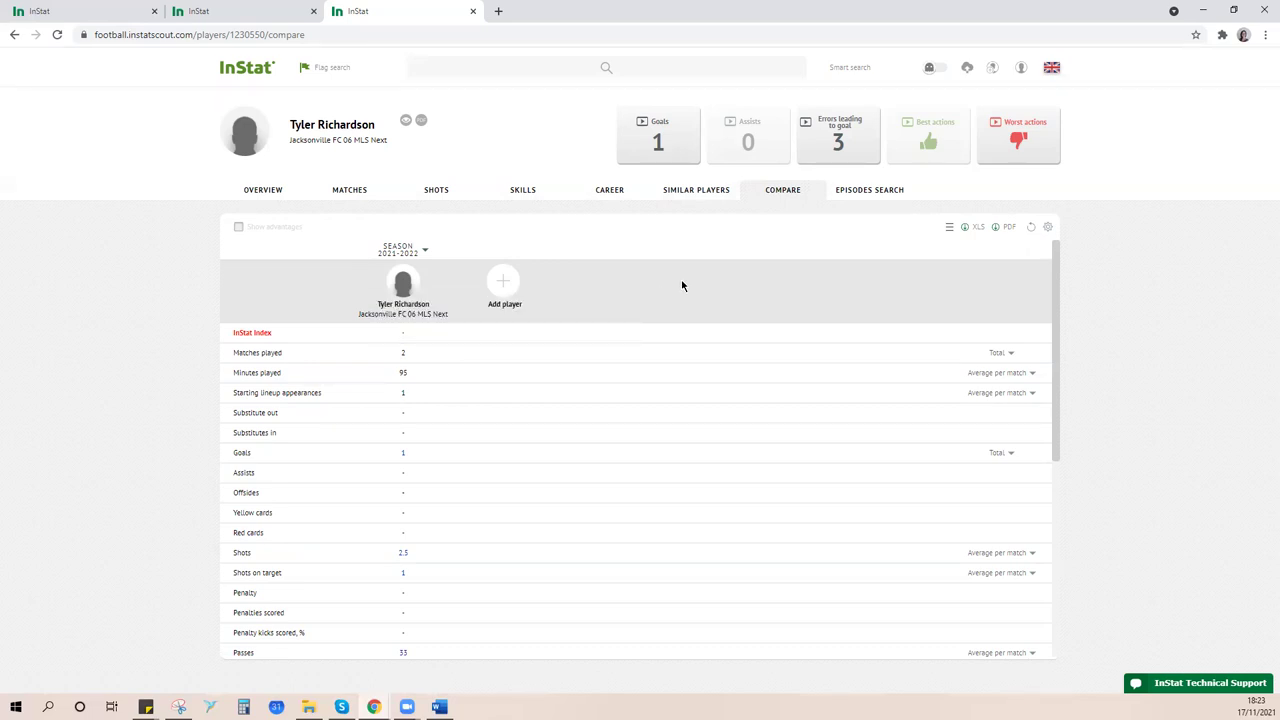
left_click(499, 288)
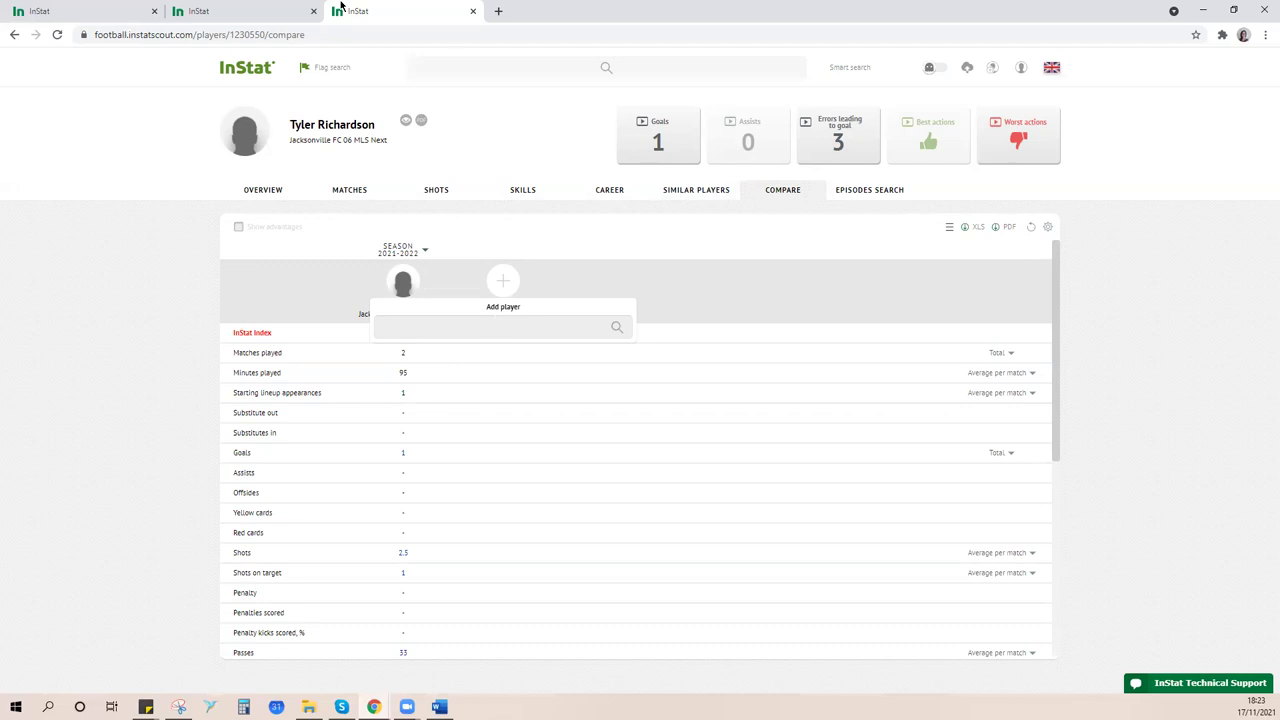
left_click(305, 10)
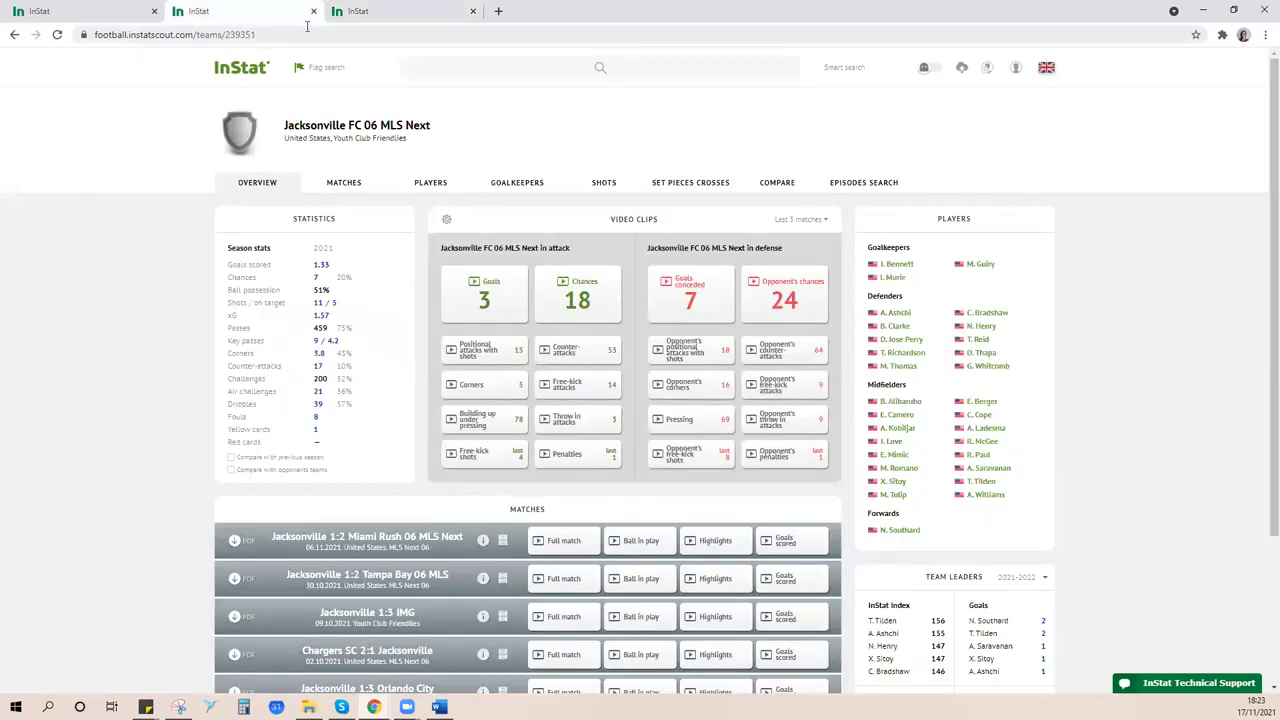
left_click(430, 11)
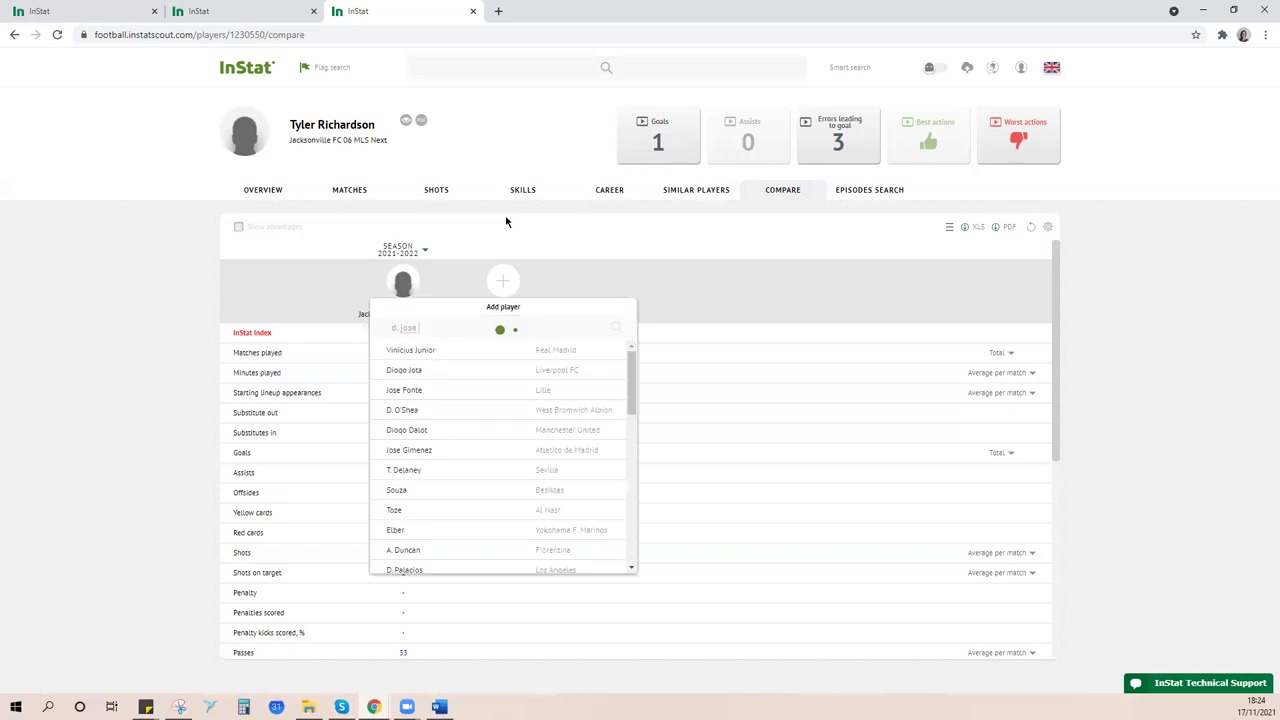
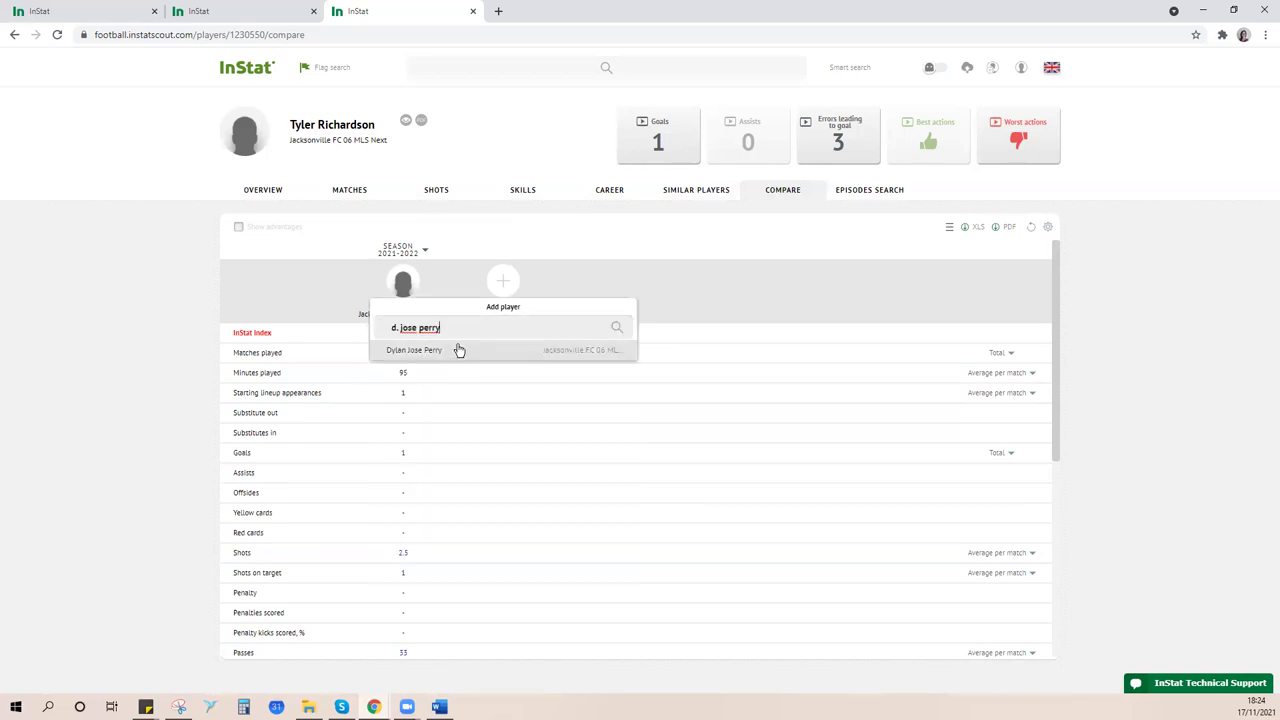
left_click(459, 350)
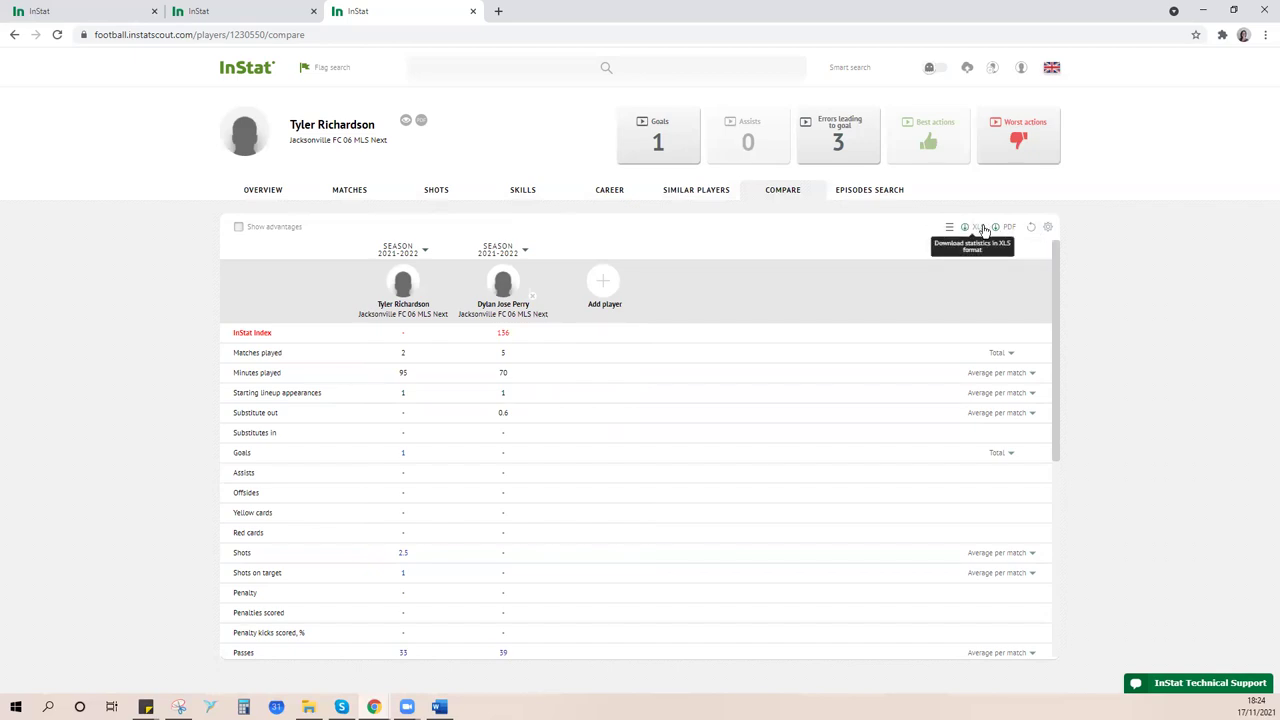
- Check the comparison's statistics parameters unchanged, then close the player tab
left_click(1049, 229)
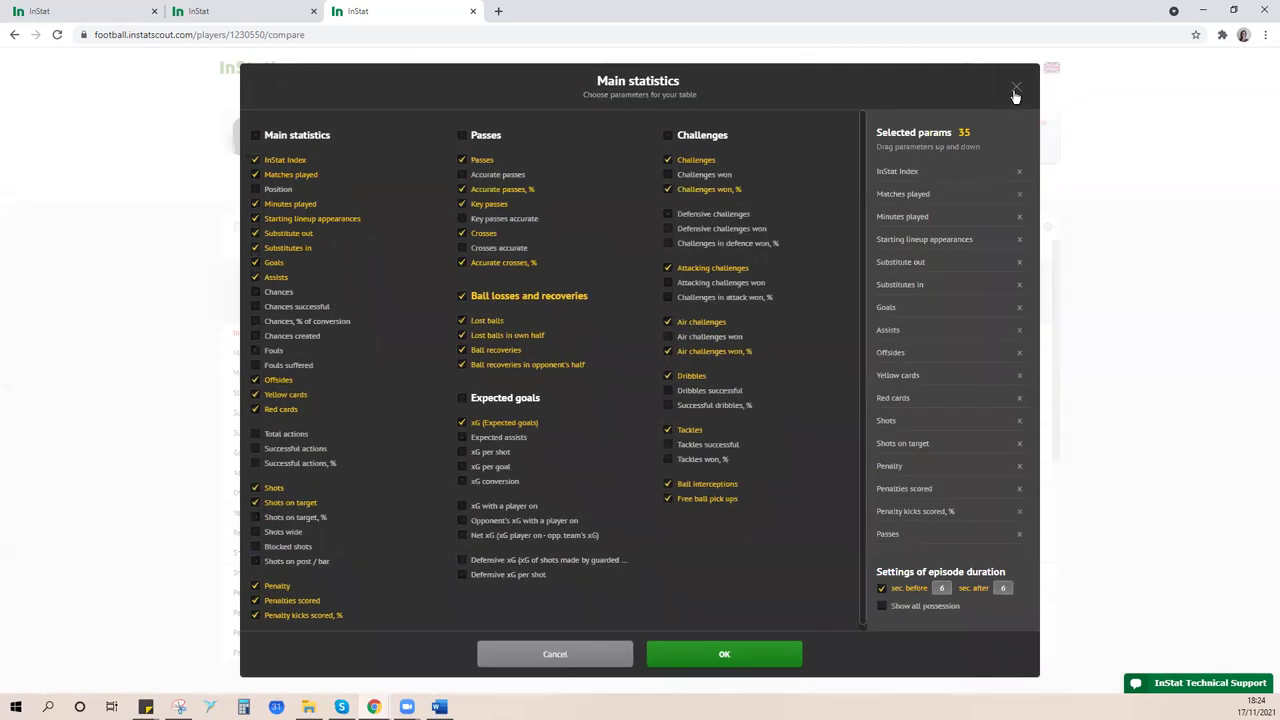
left_click(1013, 97)
left_click(870, 193)
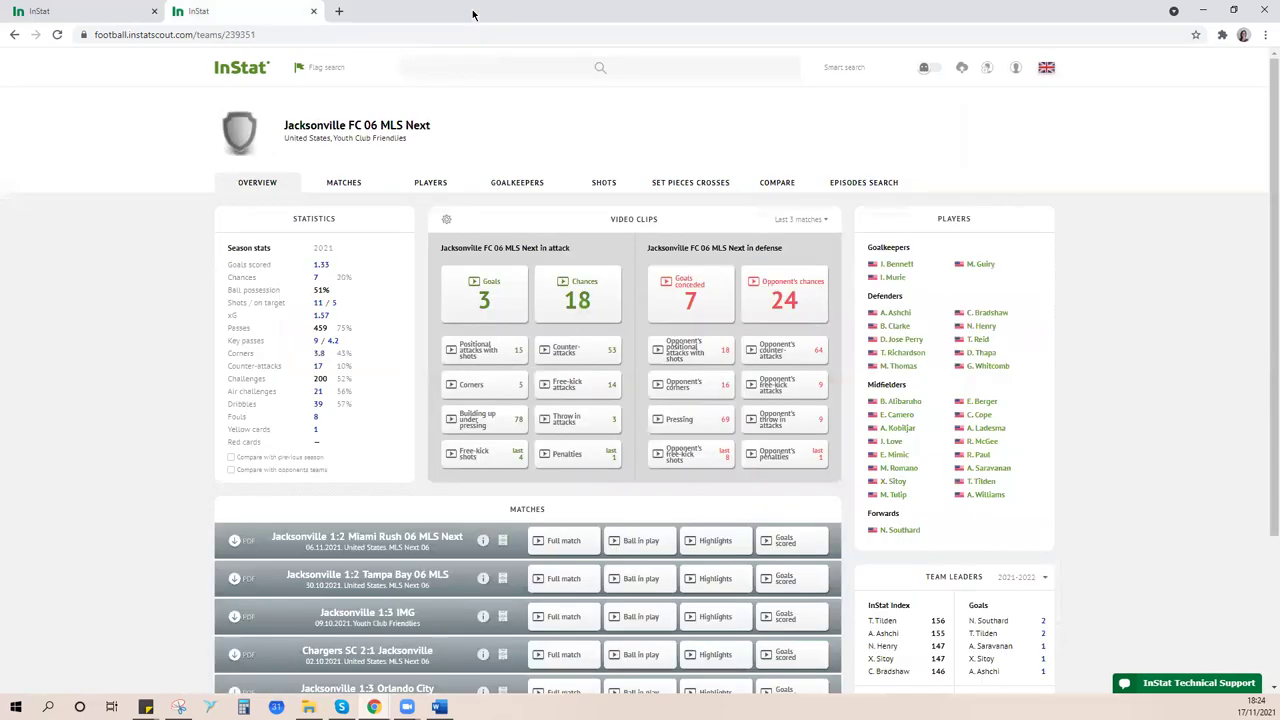
- Play the highlights of the Jacksonville 1:2 Miami Rush match
scroll(1180, 294, "down", 2)
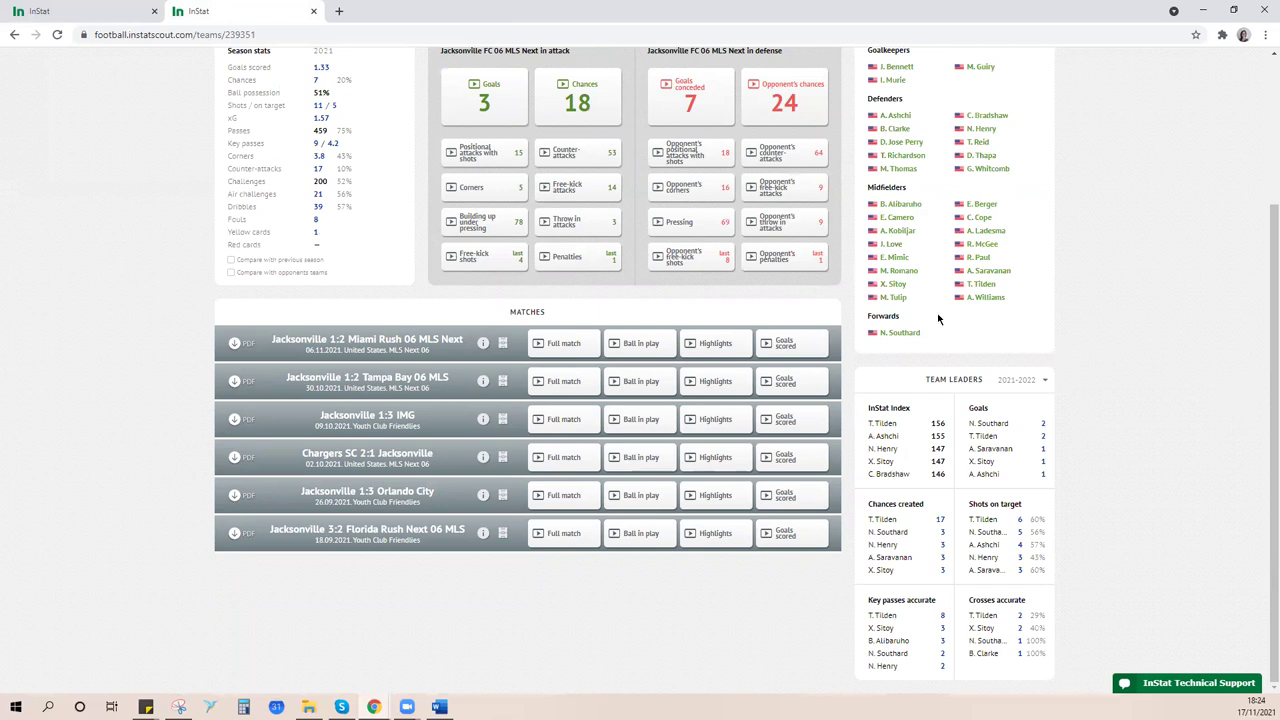
left_click(727, 349)
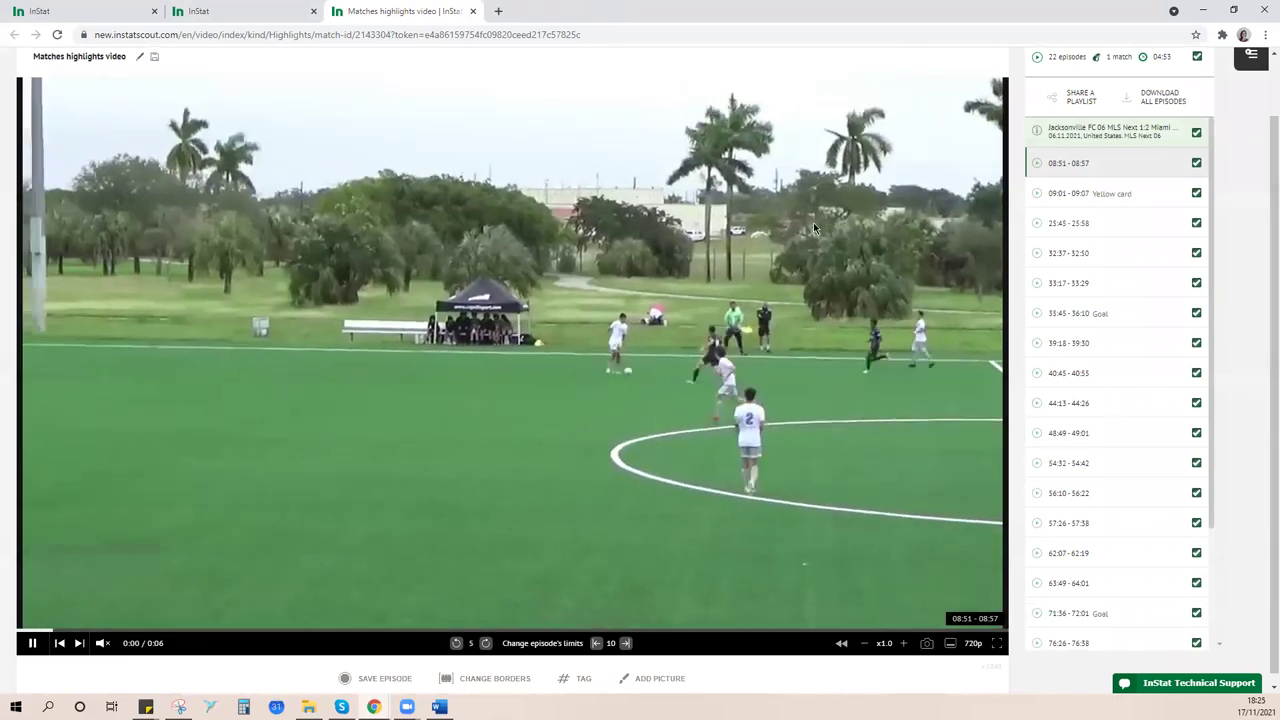
- Create the playlist 'jacksonville 06' and add the 25:45–25:58 episode to it
scroll(813, 223, "up", 1)
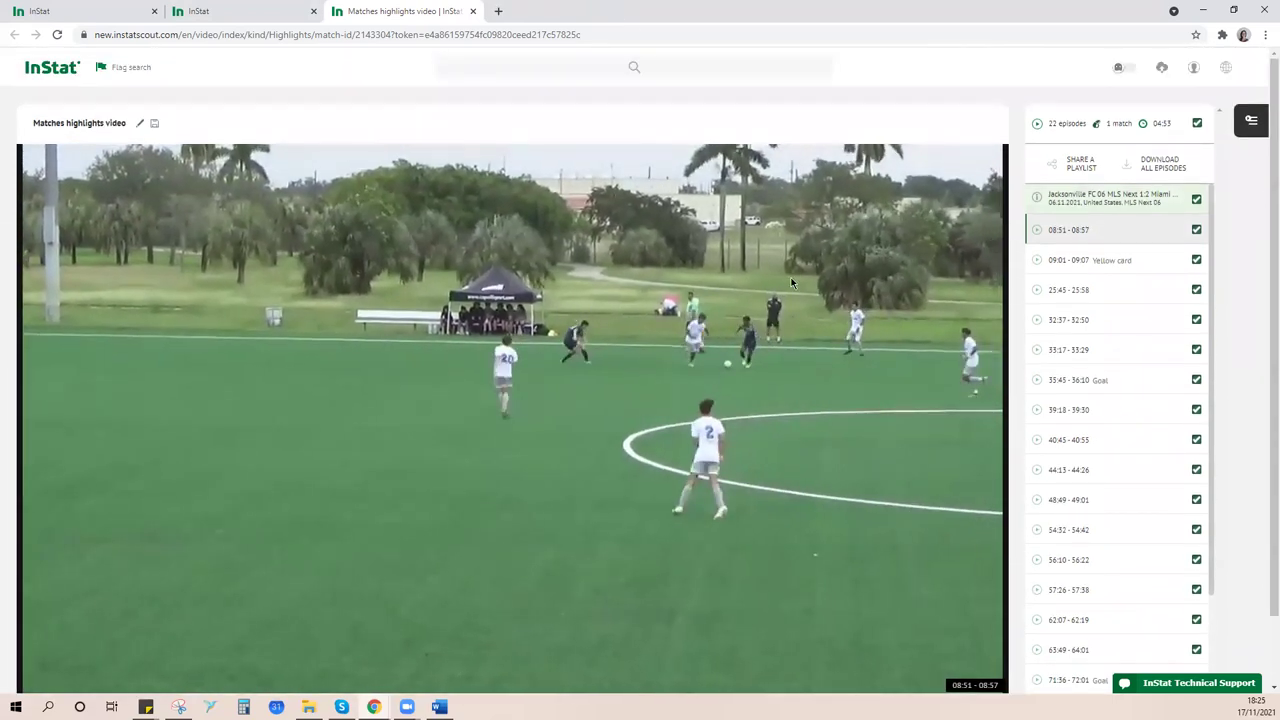
scroll(796, 277, "down", 1)
scroll(796, 277, "up", 1)
left_click(1250, 124)
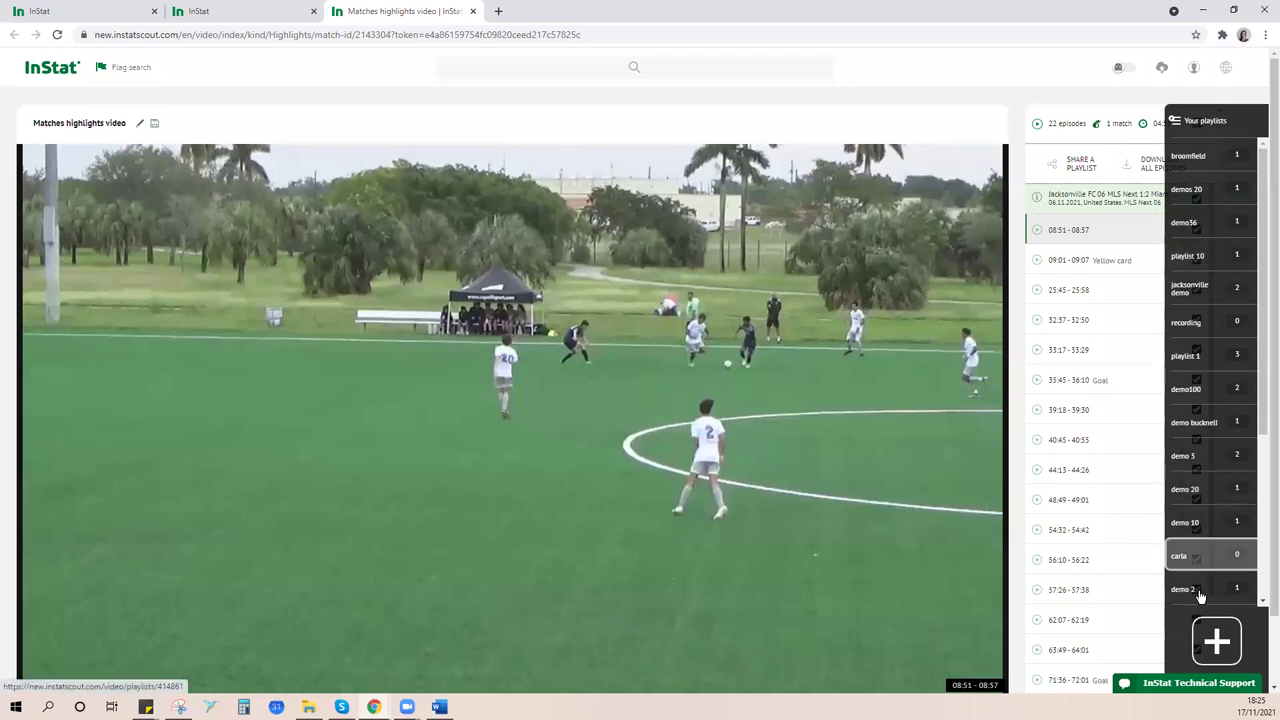
left_click(1218, 645)
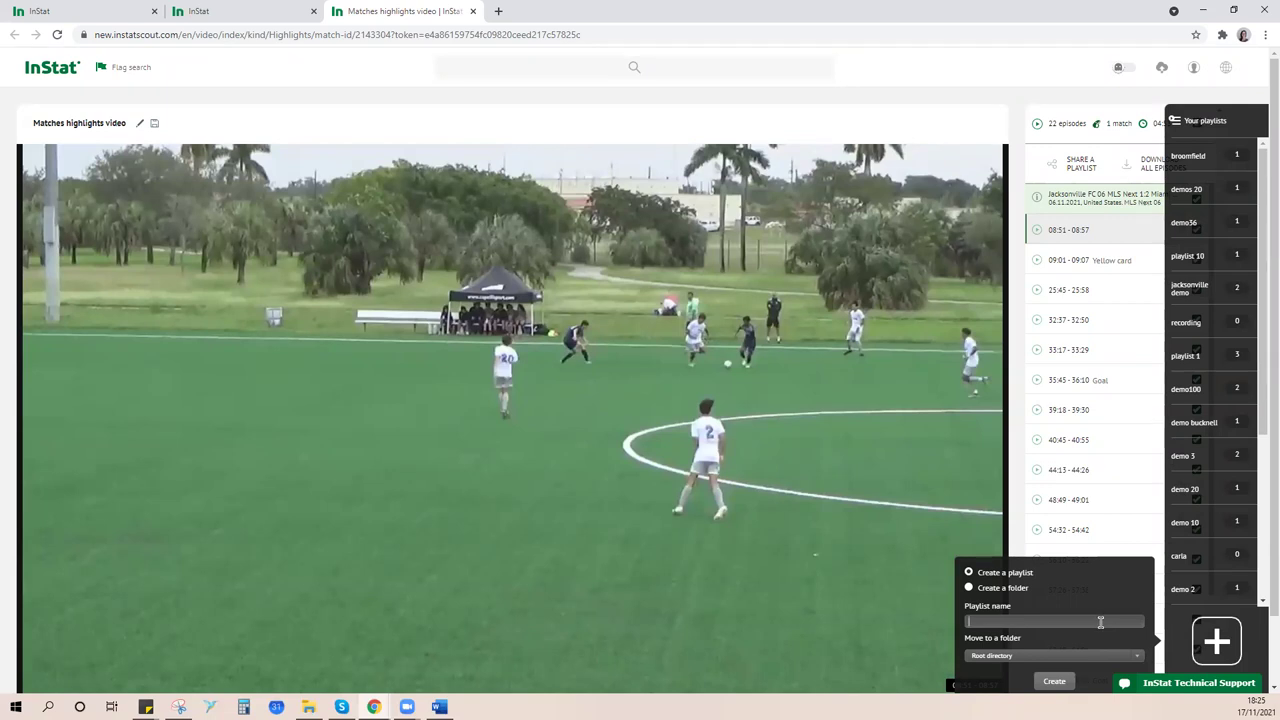
type("jacksonville 06")
left_click(1062, 683)
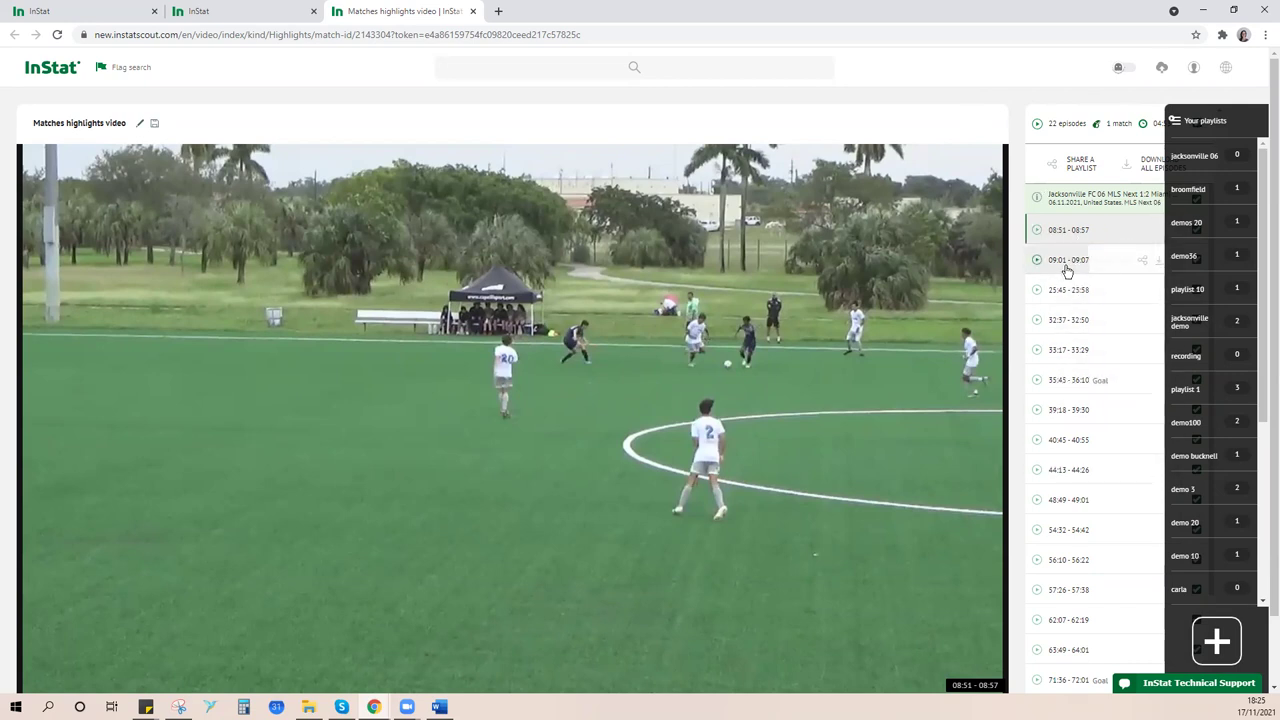
left_click_drag(1065, 290, 1205, 150)
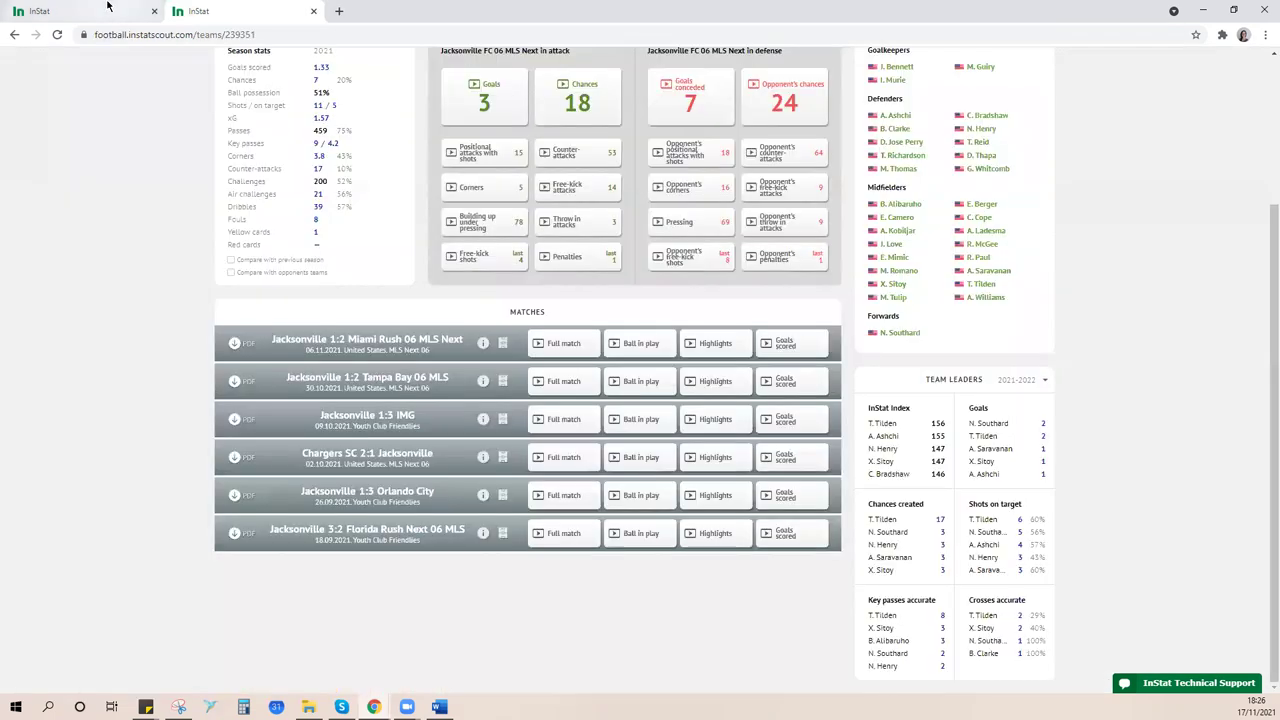
- Close the highlights tab and open the Jacksonville 1:3 IMG ball-in-play video
left_click(473, 11)
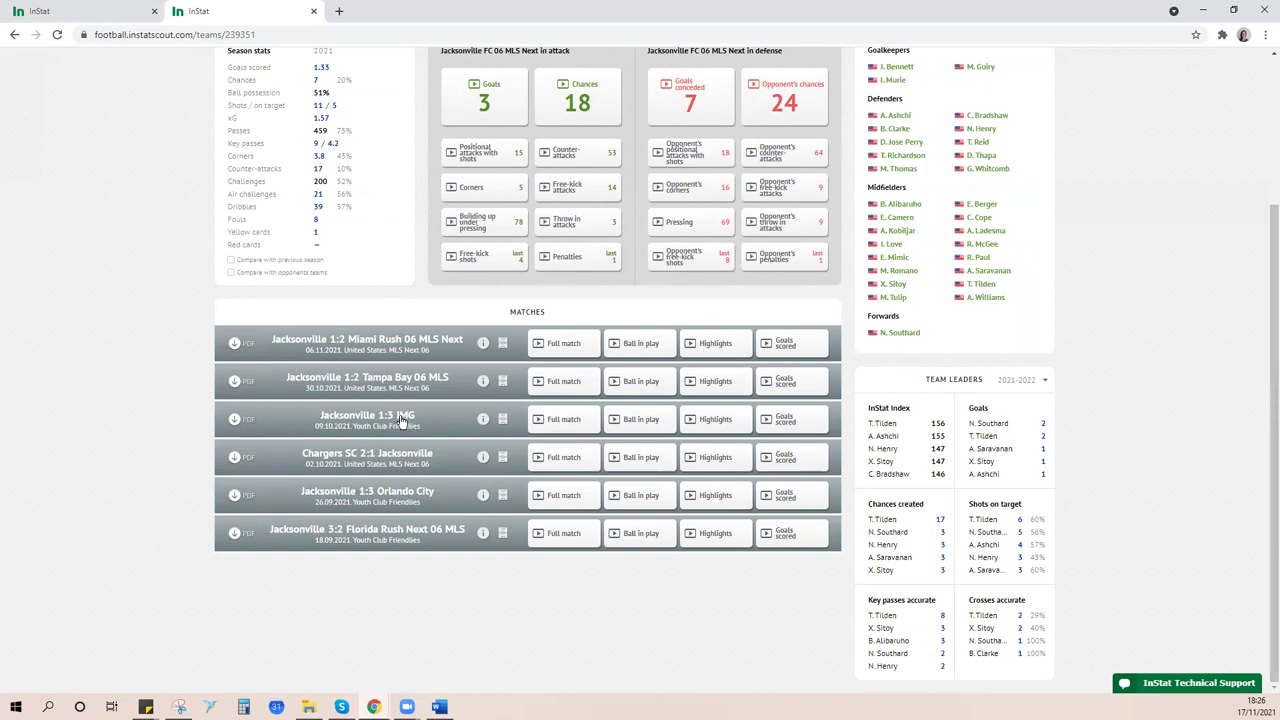
left_click(612, 428)
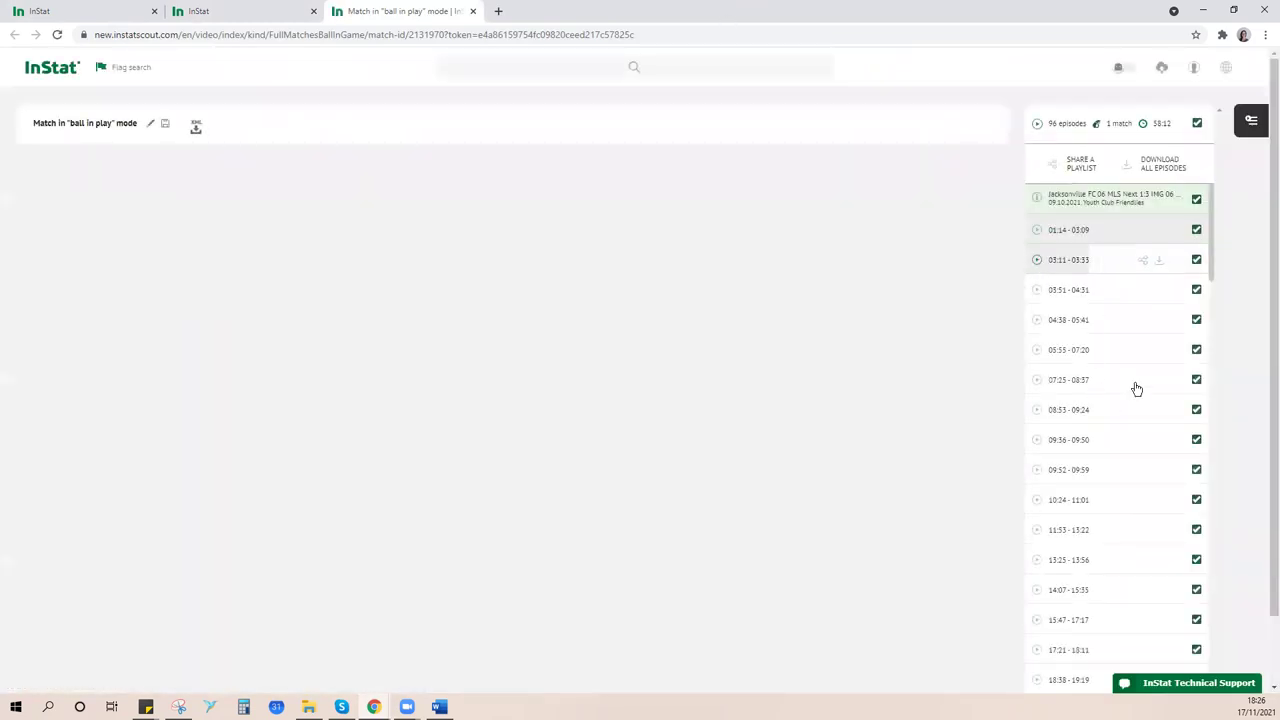
- Add the IMG match's 13:25–13:56 episode to the jacksonville 06 playlist
left_click(1251, 121)
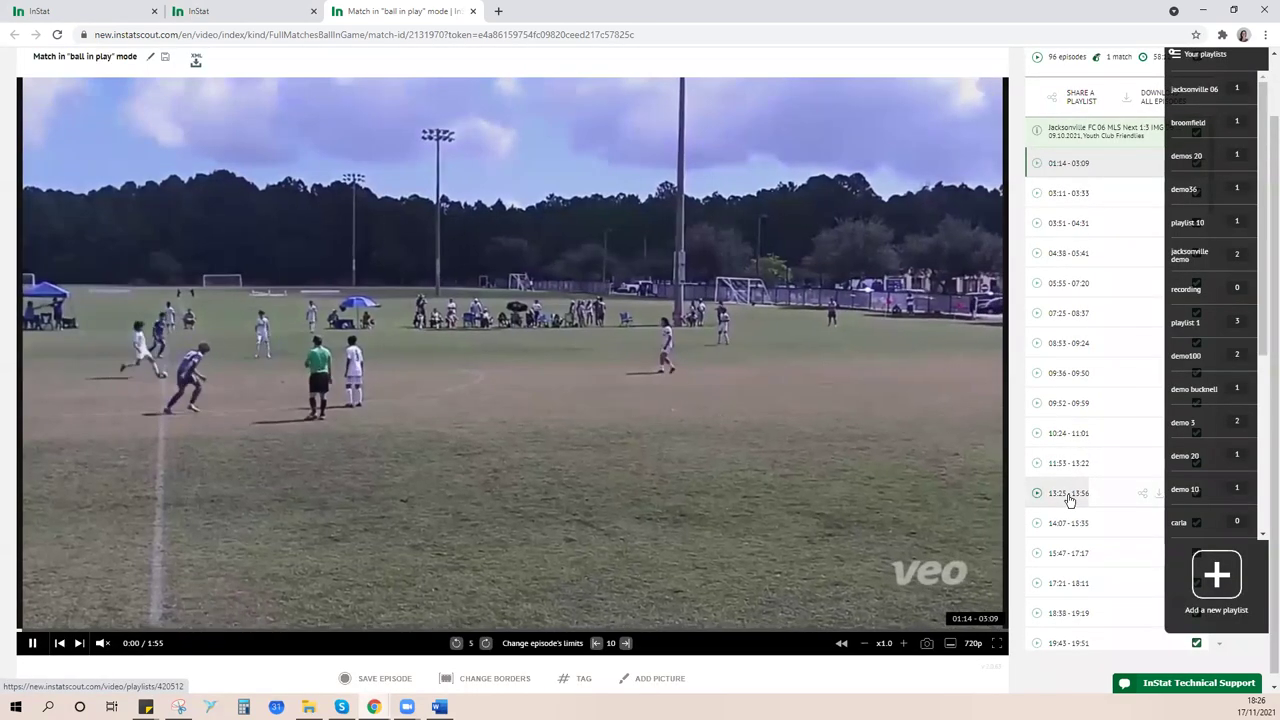
left_click_drag(1069, 497, 1183, 97)
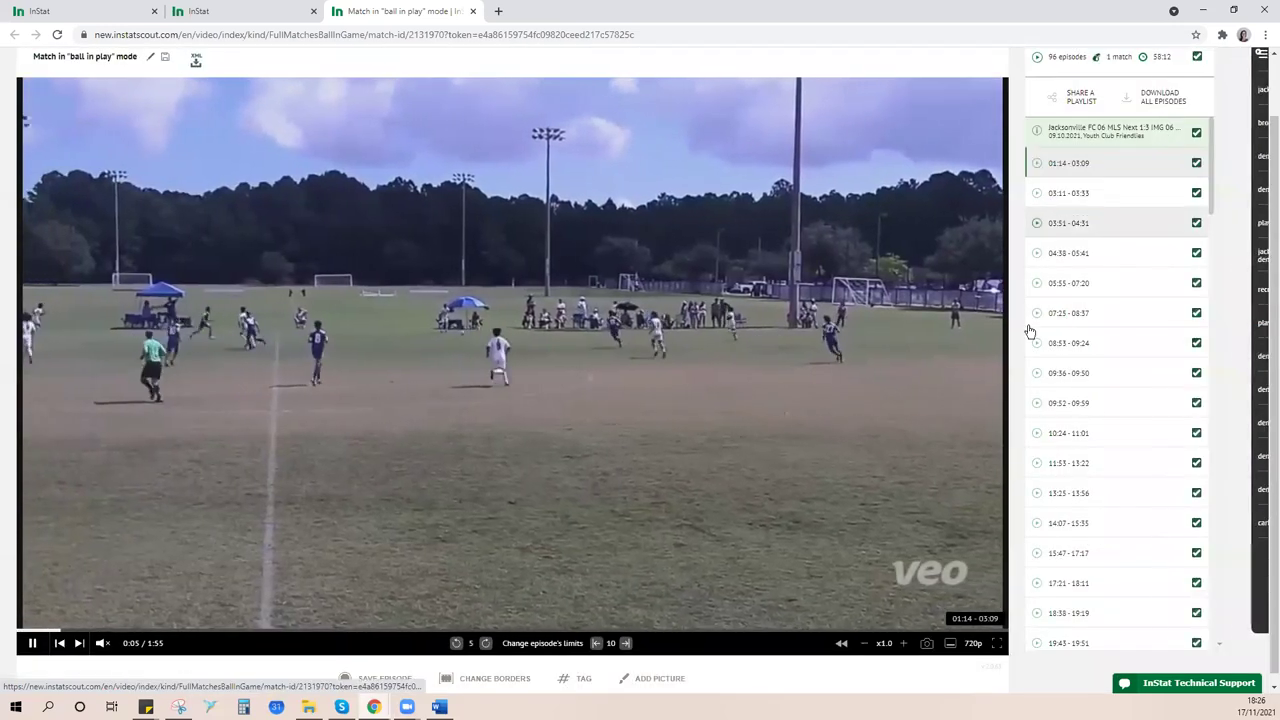
scroll(1017, 374, "up", 2)
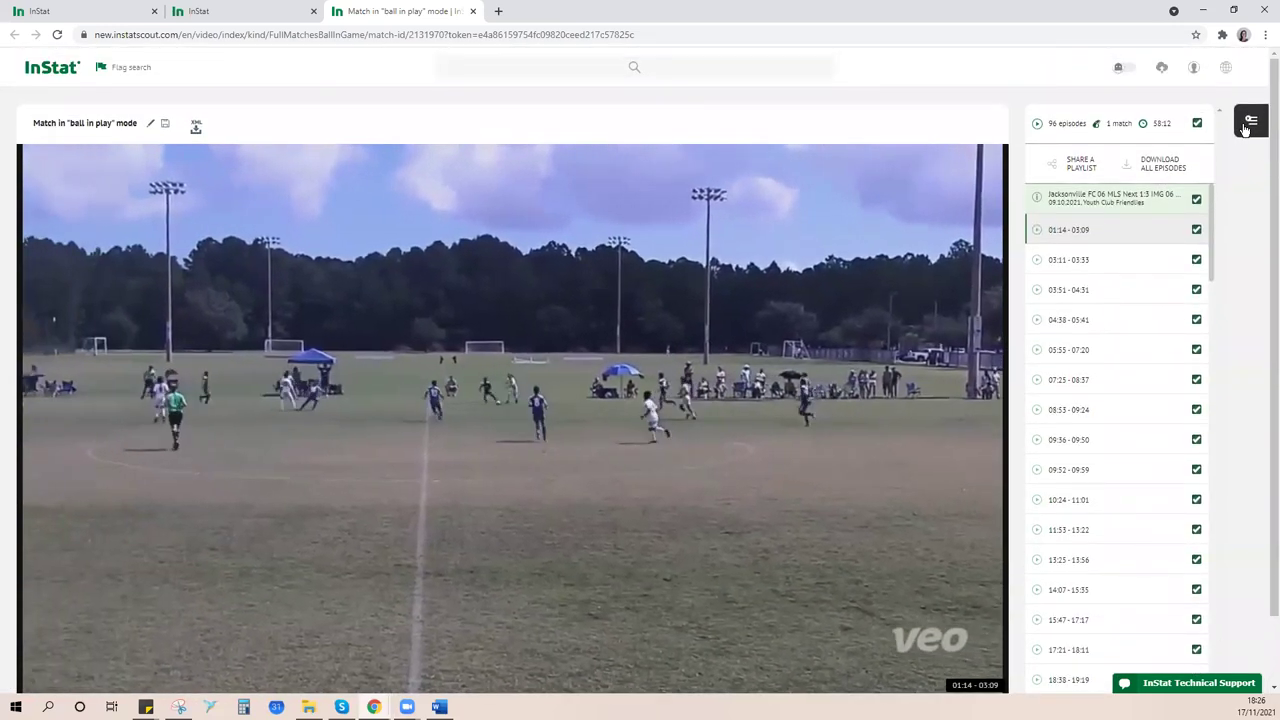
mouse_move(1251, 131)
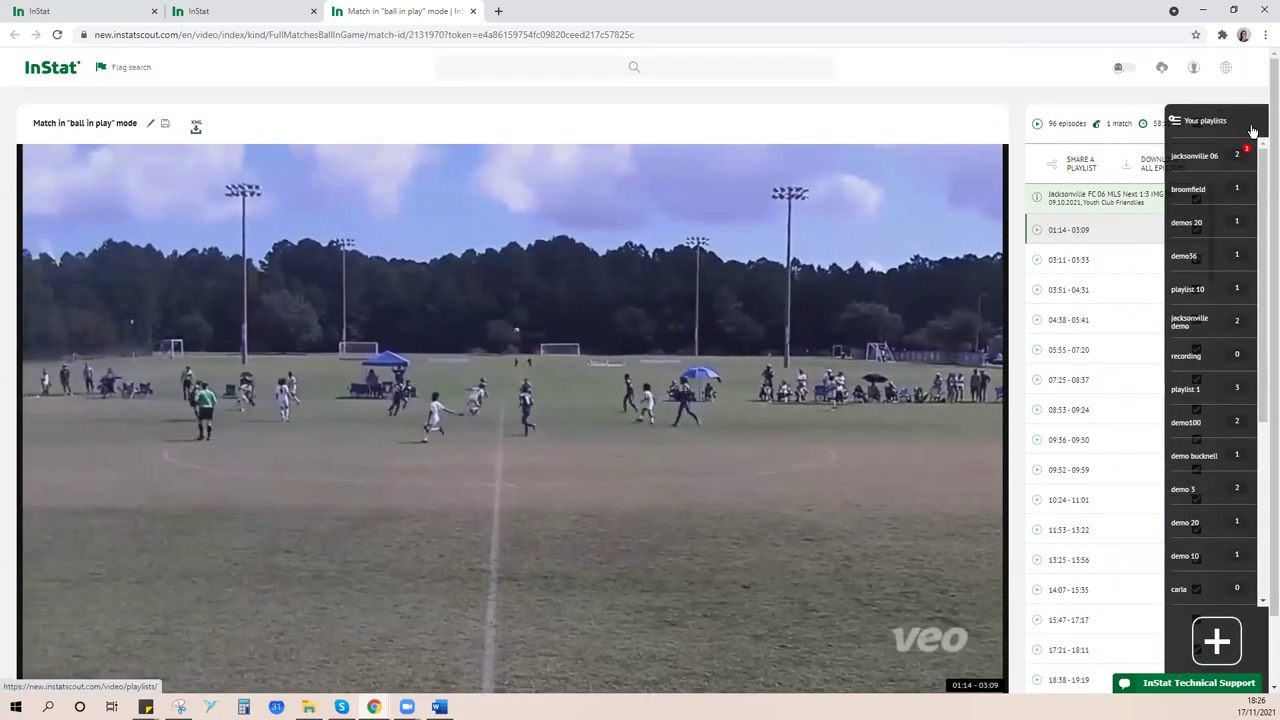
- Open the jacksonville 06 playlist, close the ball-in-play tab, and play the Miami Rush episode
left_click(1208, 152)
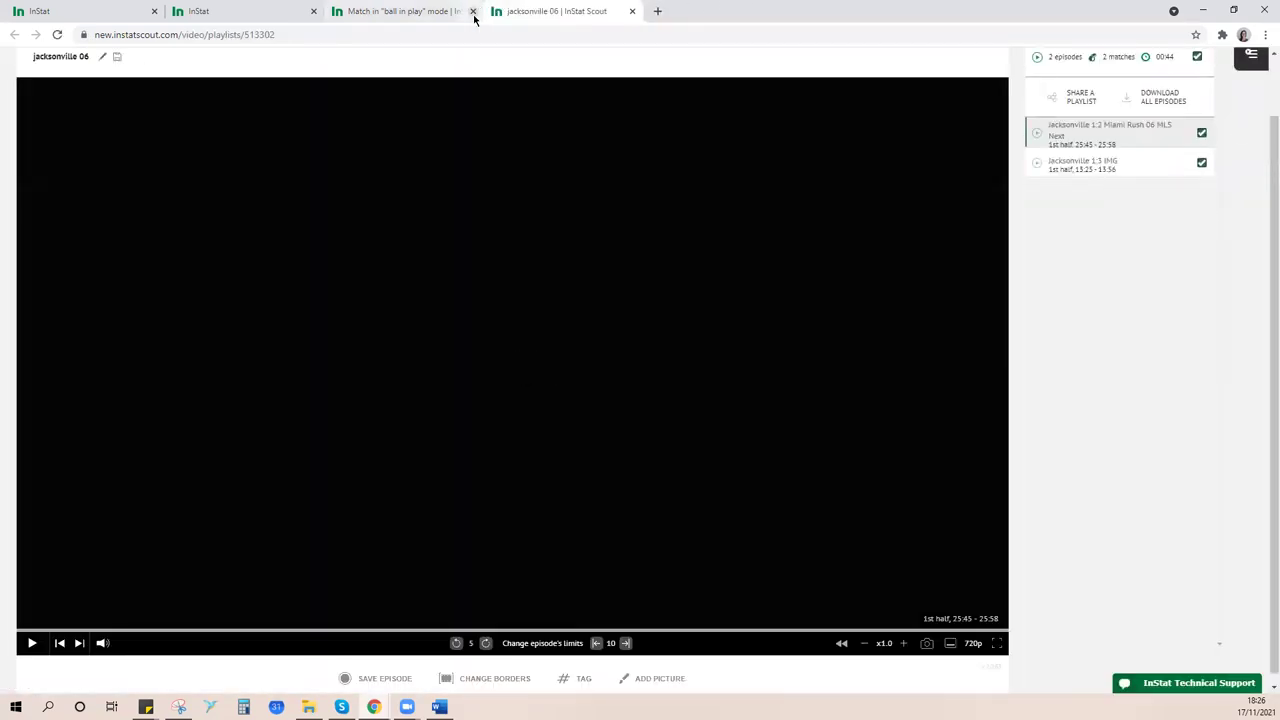
left_click(473, 11)
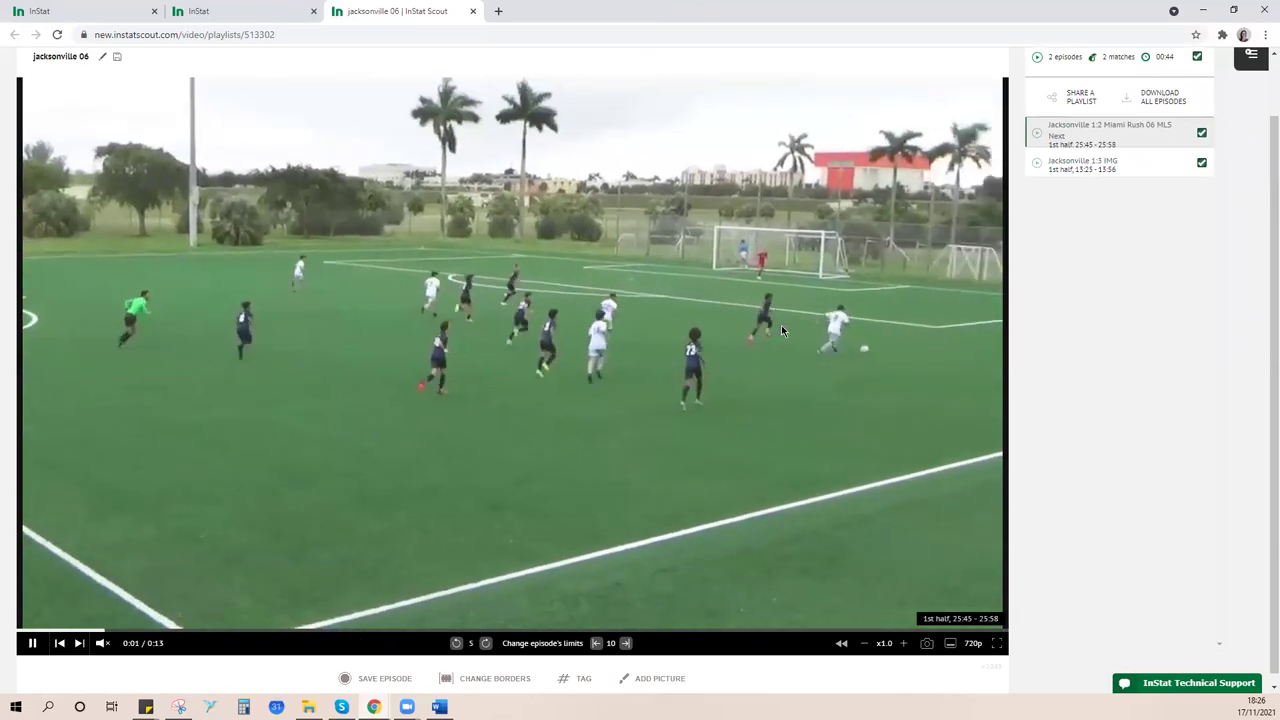
scroll(560, 283, "up", 1)
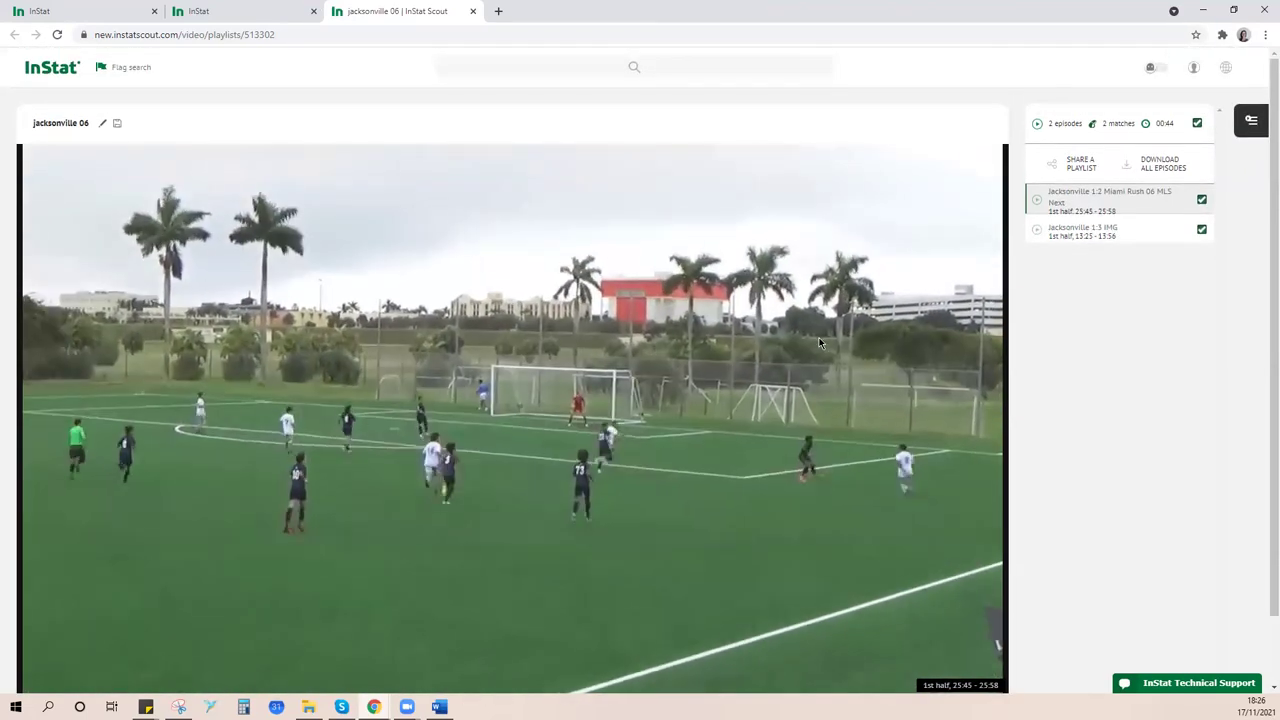
scroll(819, 337, "down", 1)
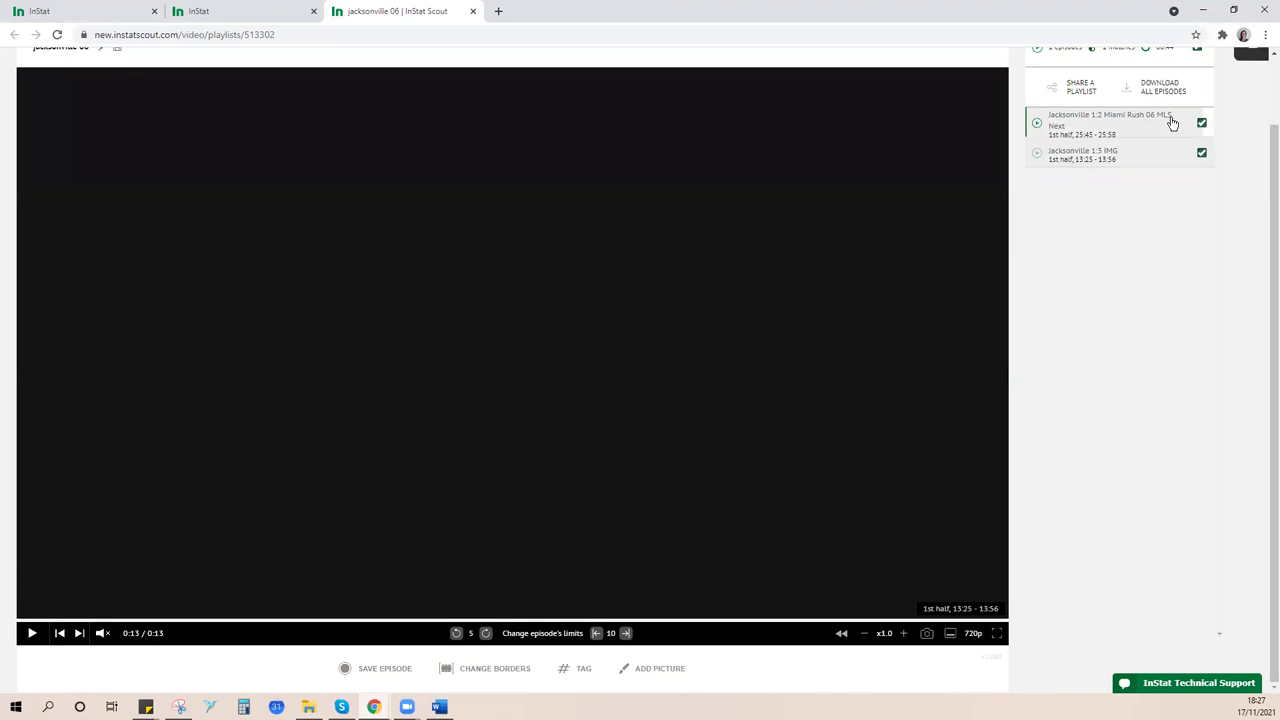
left_click(1100, 125)
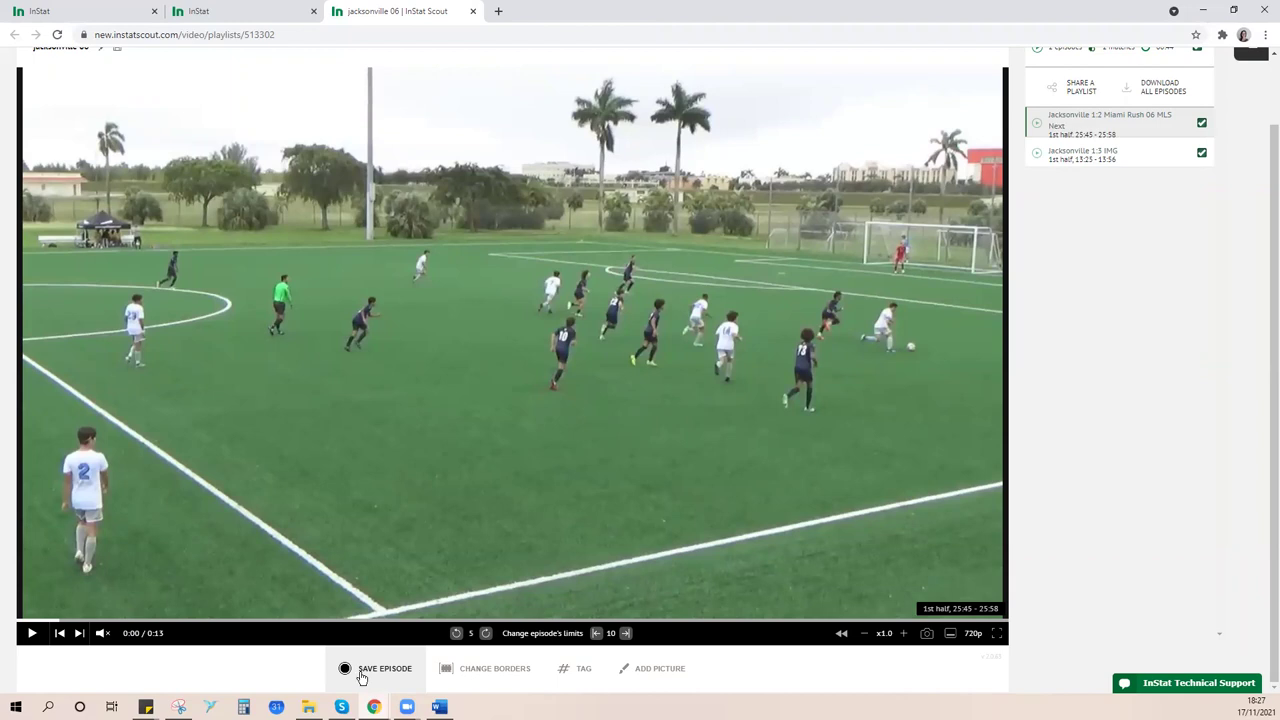
- Record a trimmed clip, episode 1 (25:45–25:53), save it to jacksonville 06, and play it
left_click(358, 672)
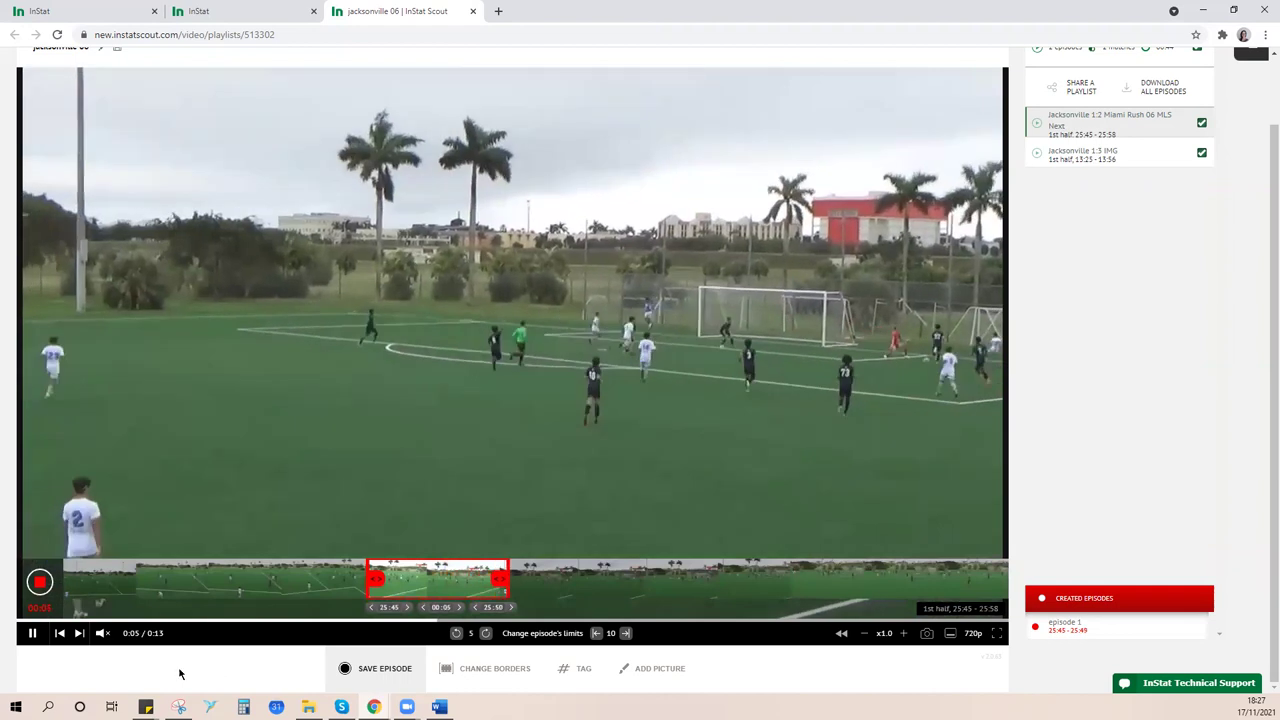
left_click(40, 582)
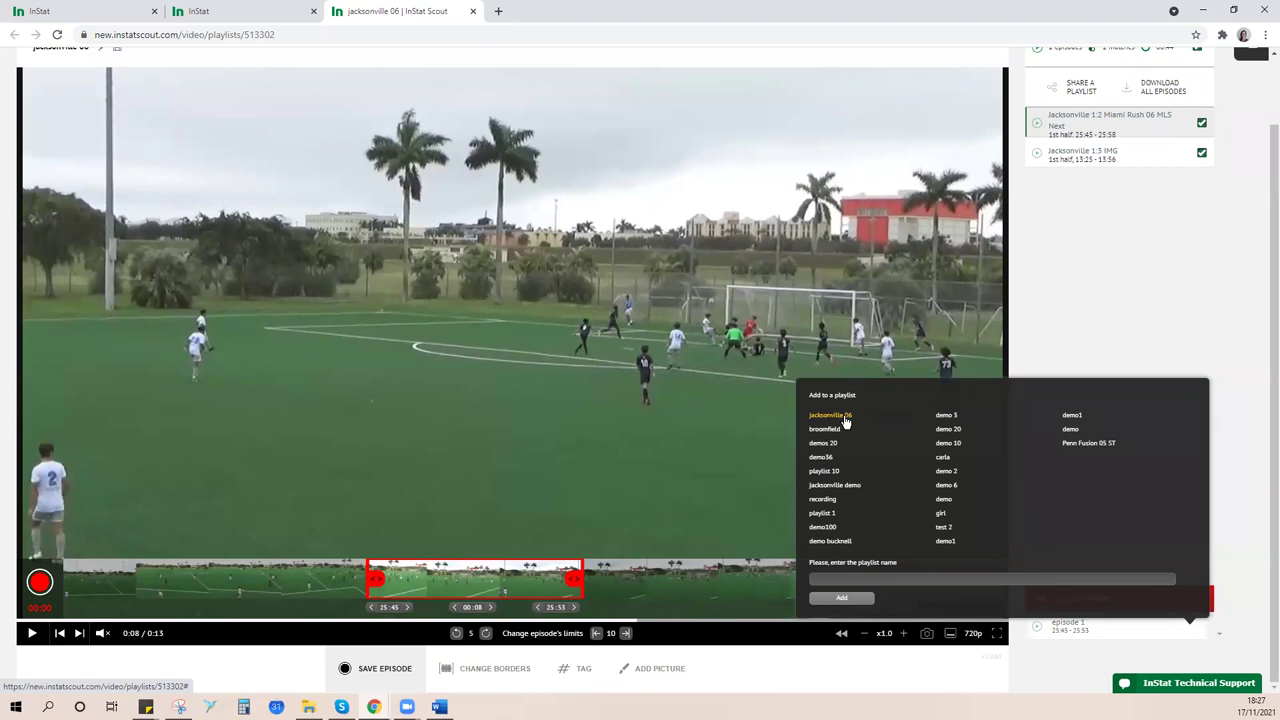
left_click(845, 418)
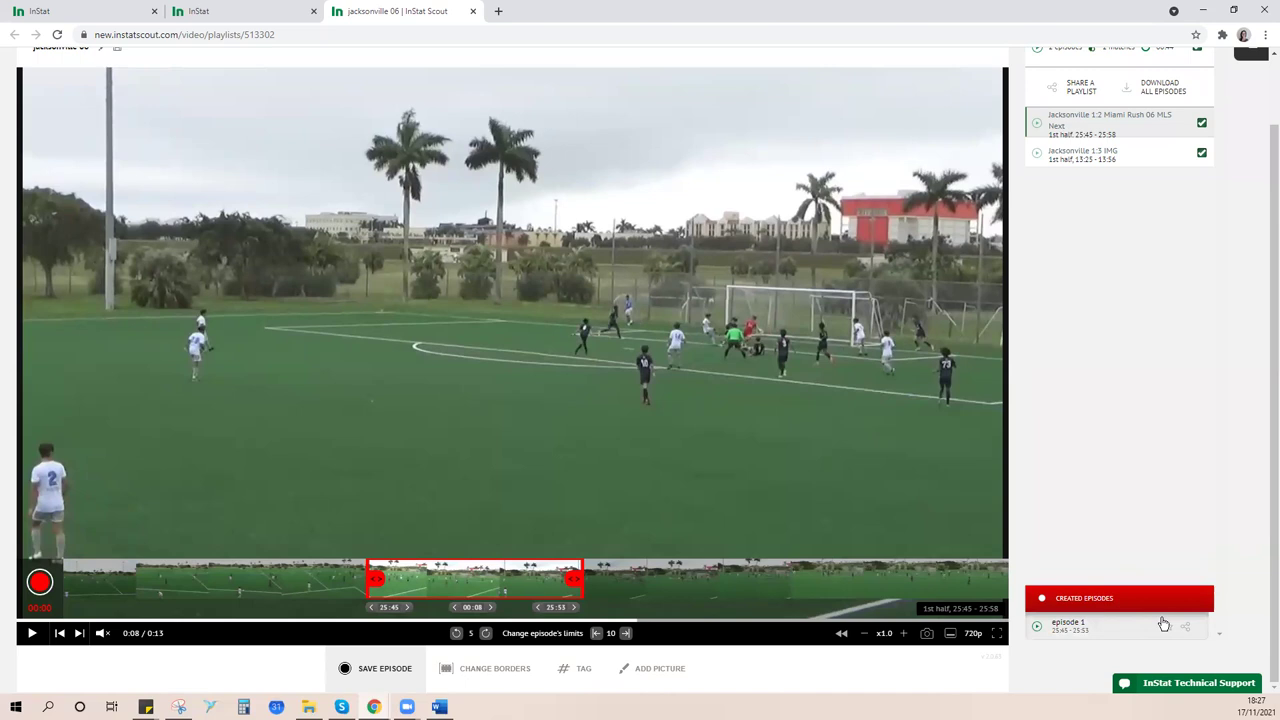
left_click(1170, 632)
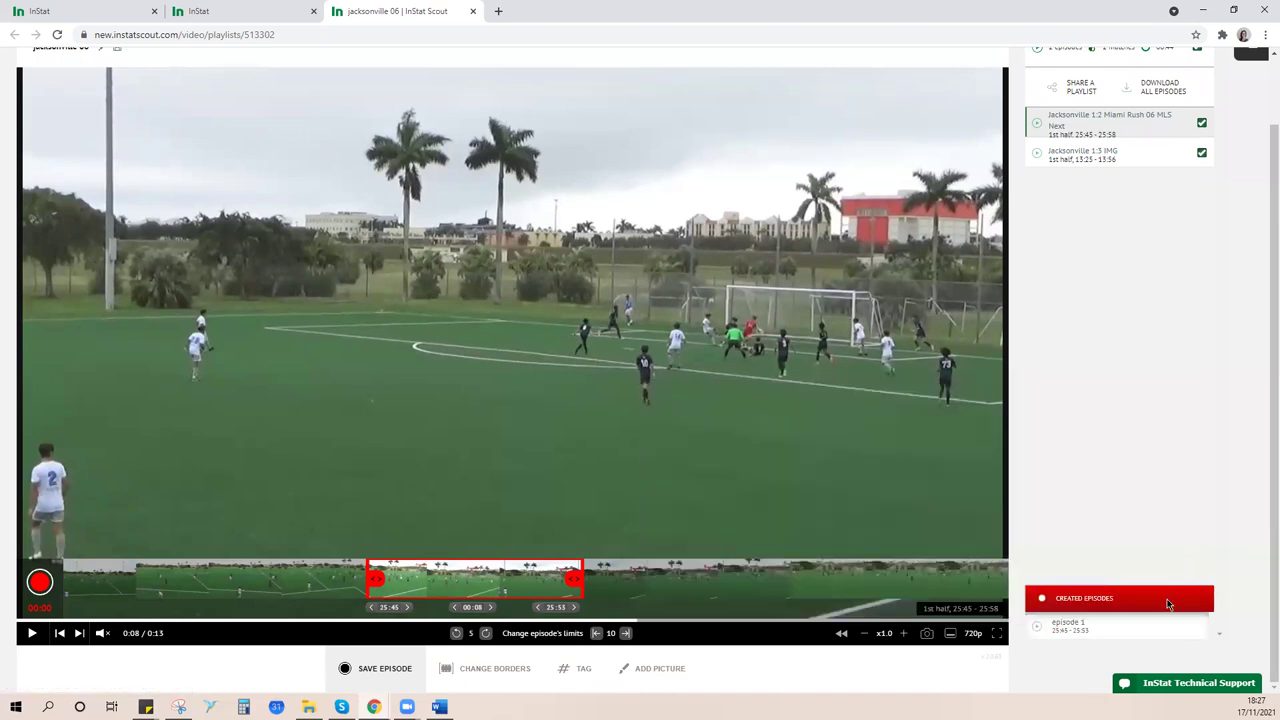
left_click(1078, 636)
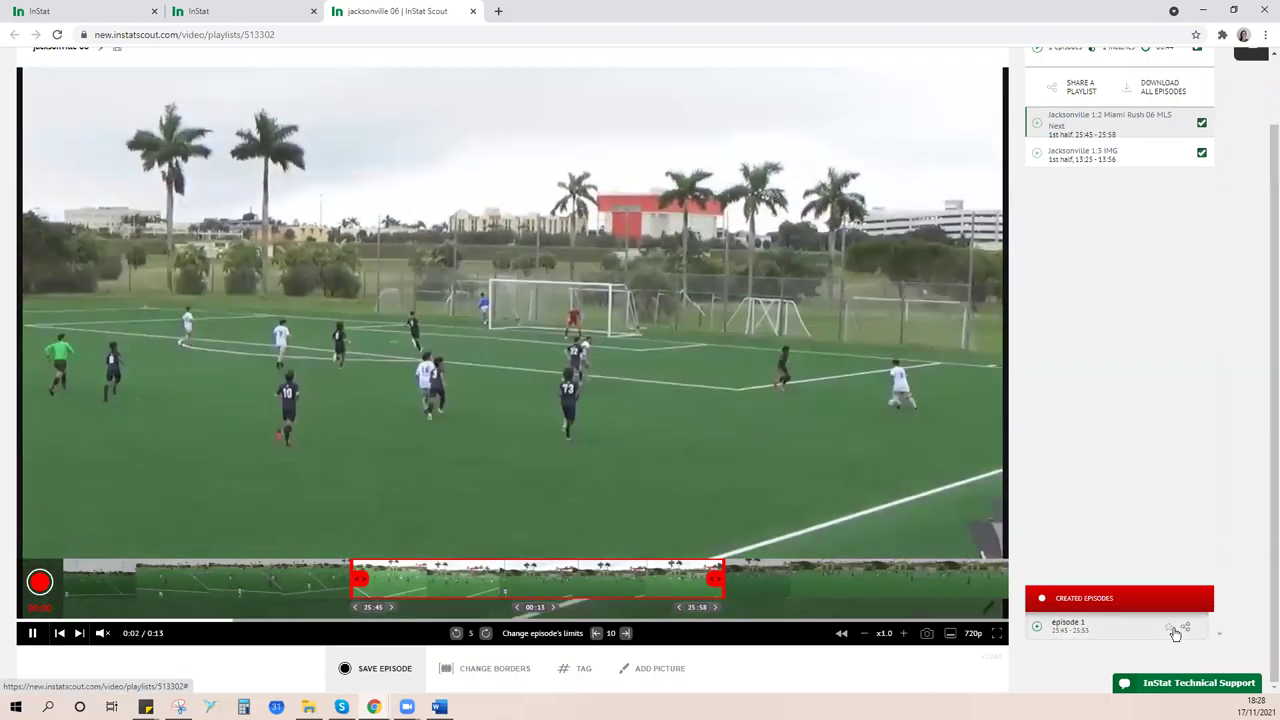
- Look at episode 1's share options, then play the Jacksonville 1:3 IMG episode
left_click(1180, 630)
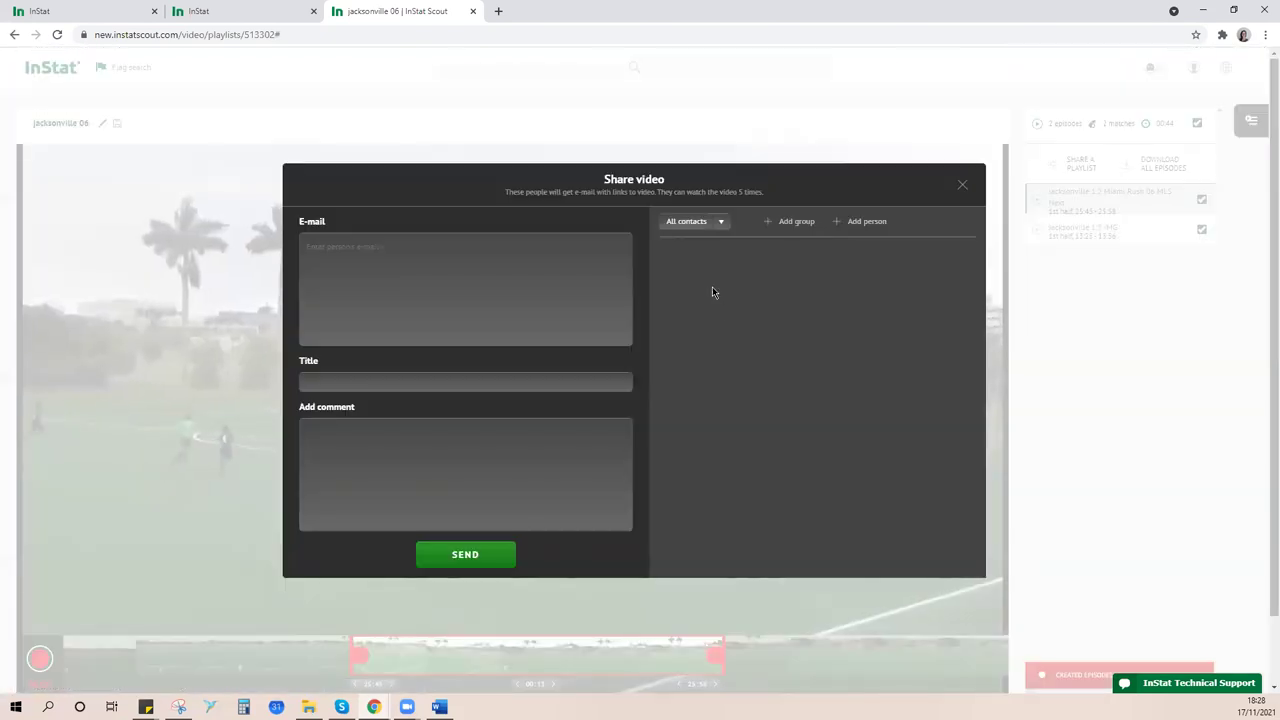
left_click(962, 186)
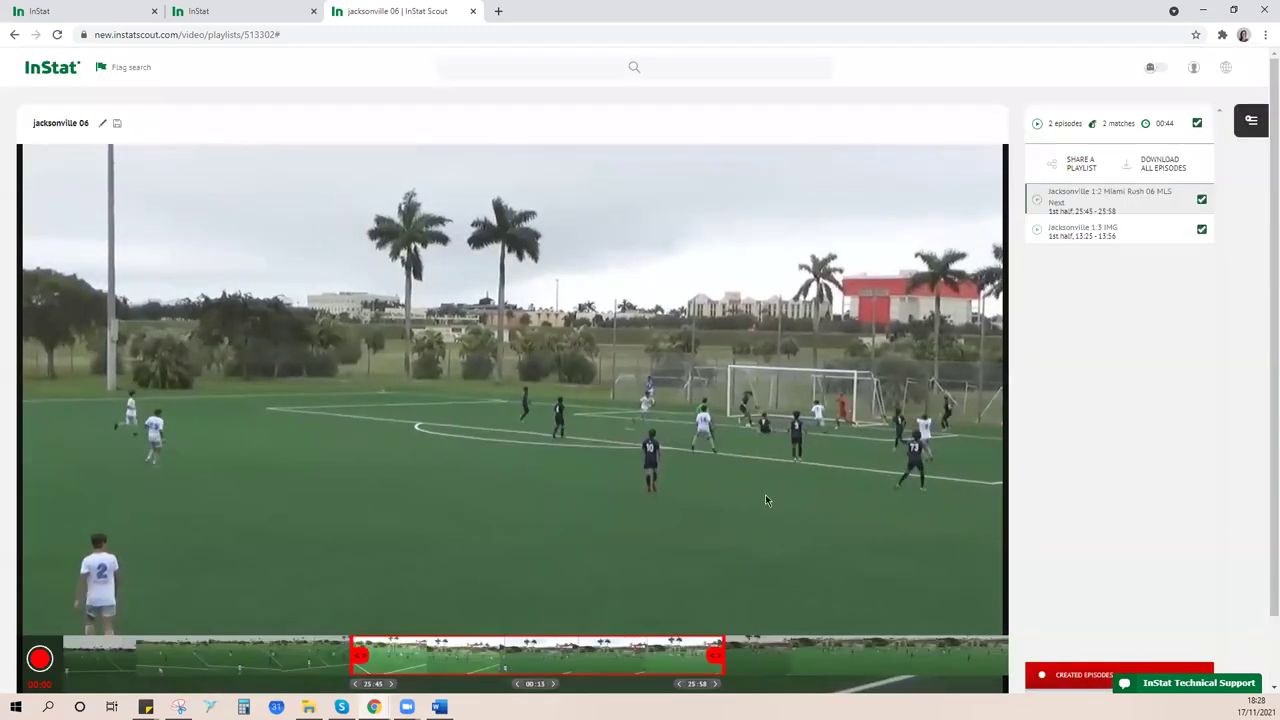
left_click(1068, 236)
left_click(1097, 238)
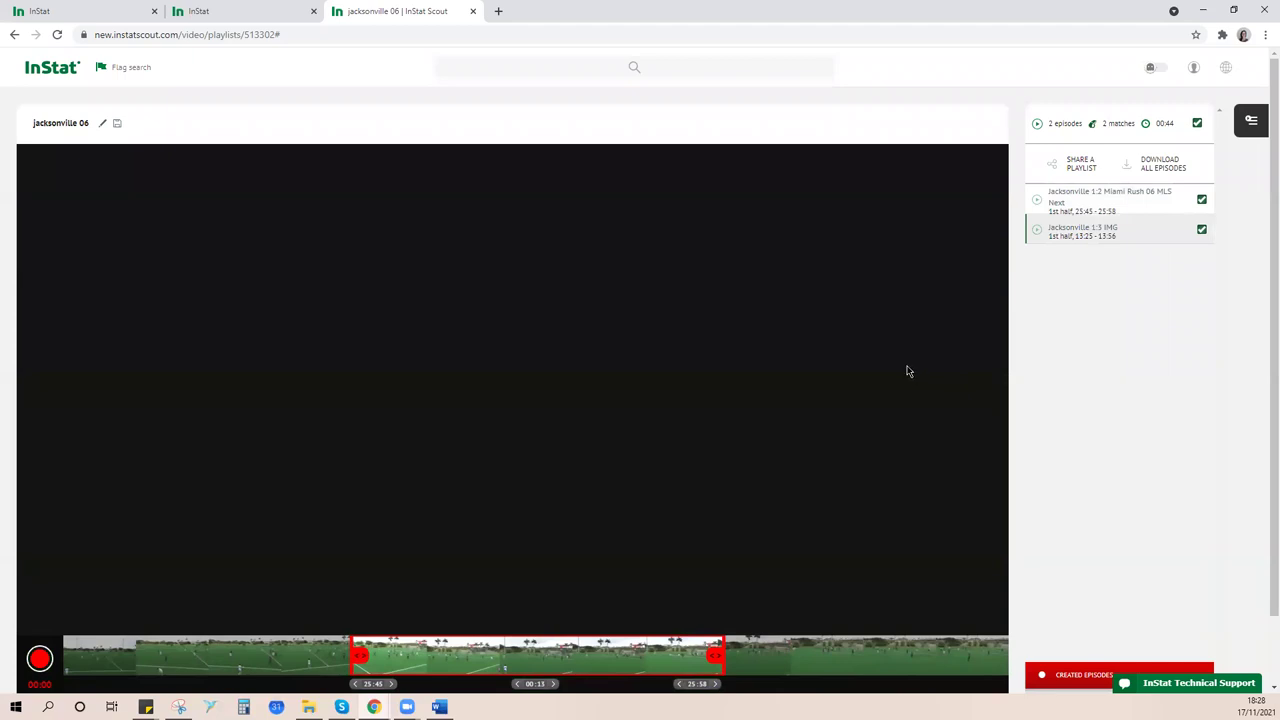
- Trim the Jacksonville 1:3 IMG episode's borders to 13:14–13:38, making a 24-second clip
scroll(650, 530, "down", 1)
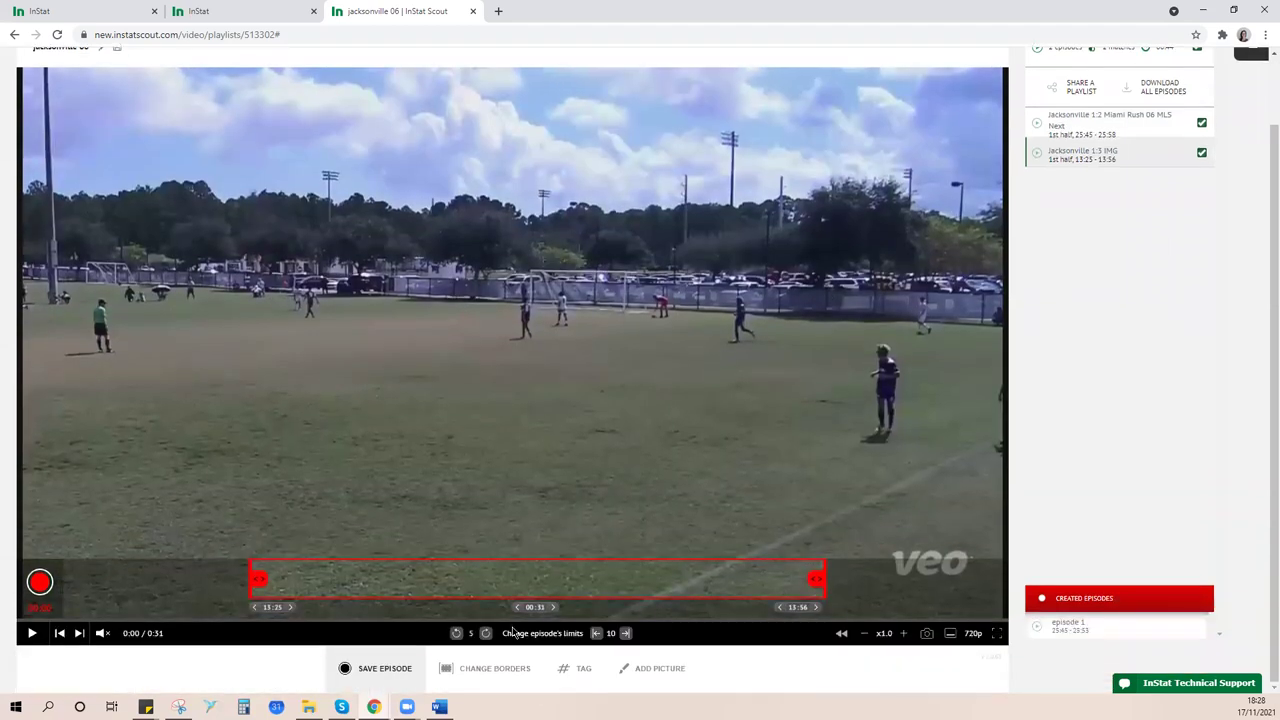
left_click(493, 680)
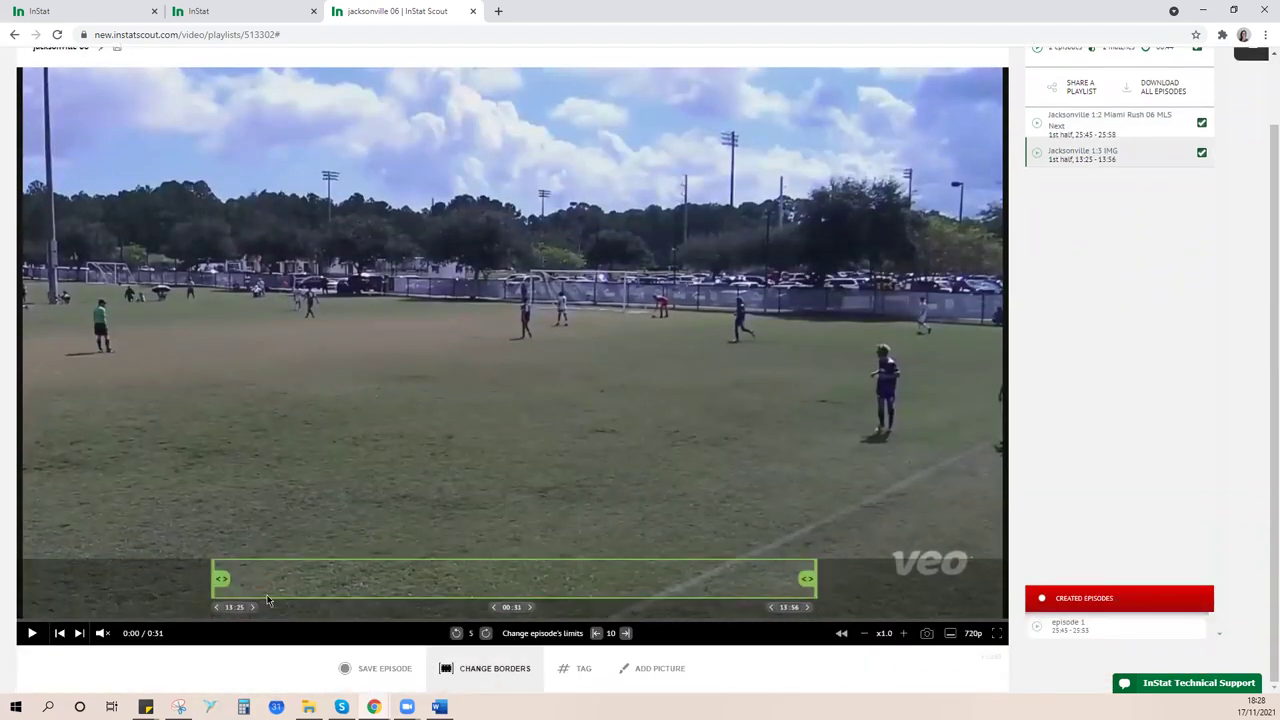
left_click_drag(218, 584, 165, 583)
left_click(470, 670)
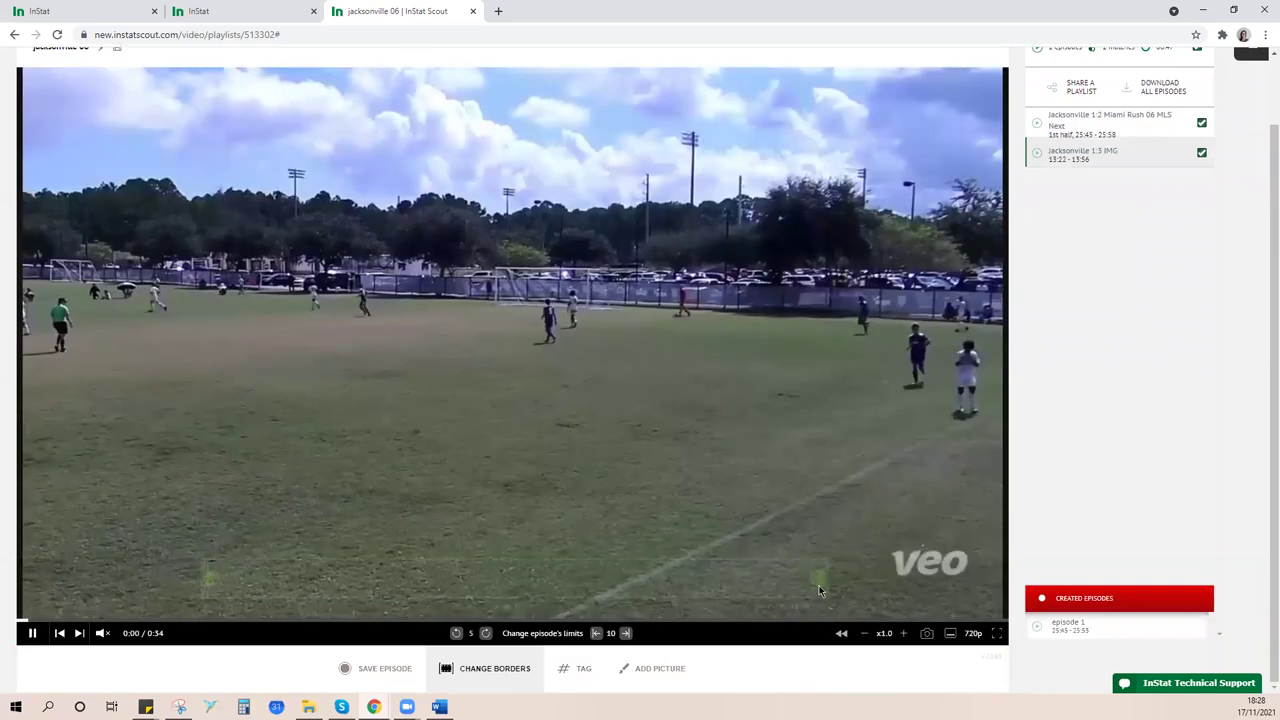
left_click_drag(819, 585, 452, 588)
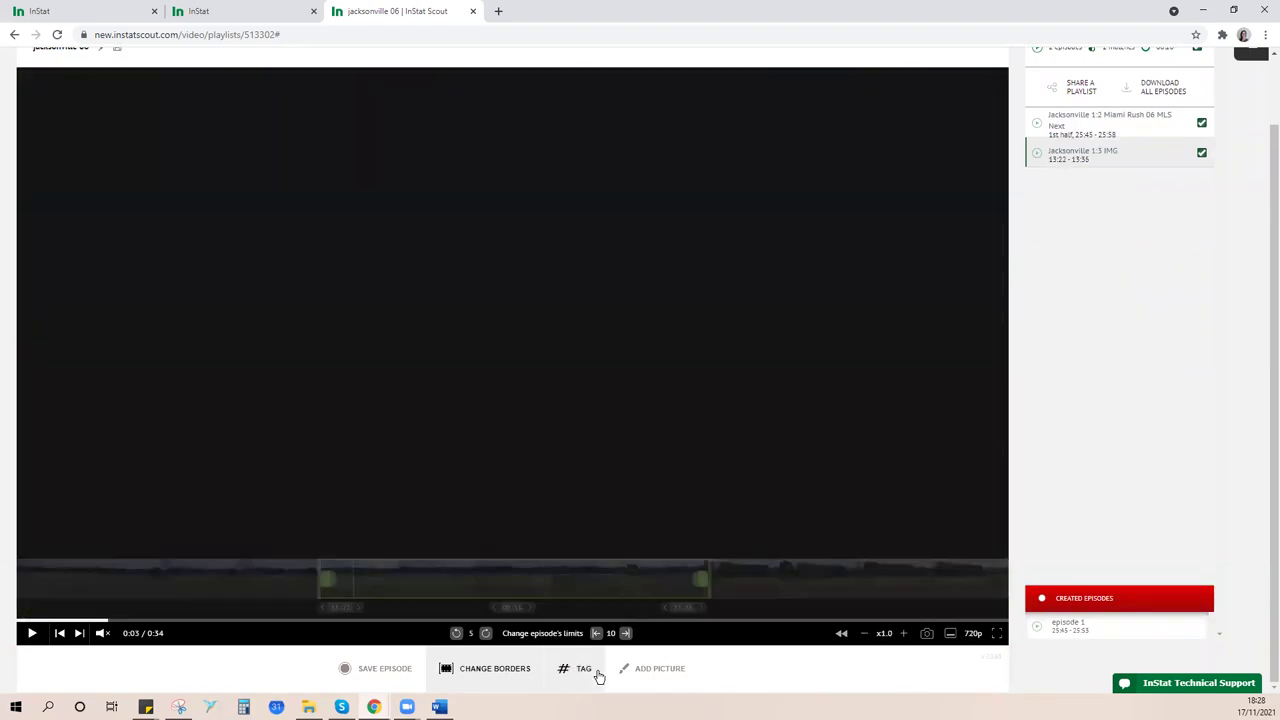
left_click_drag(320, 588, 86, 590)
left_click_drag(757, 584, 850, 586)
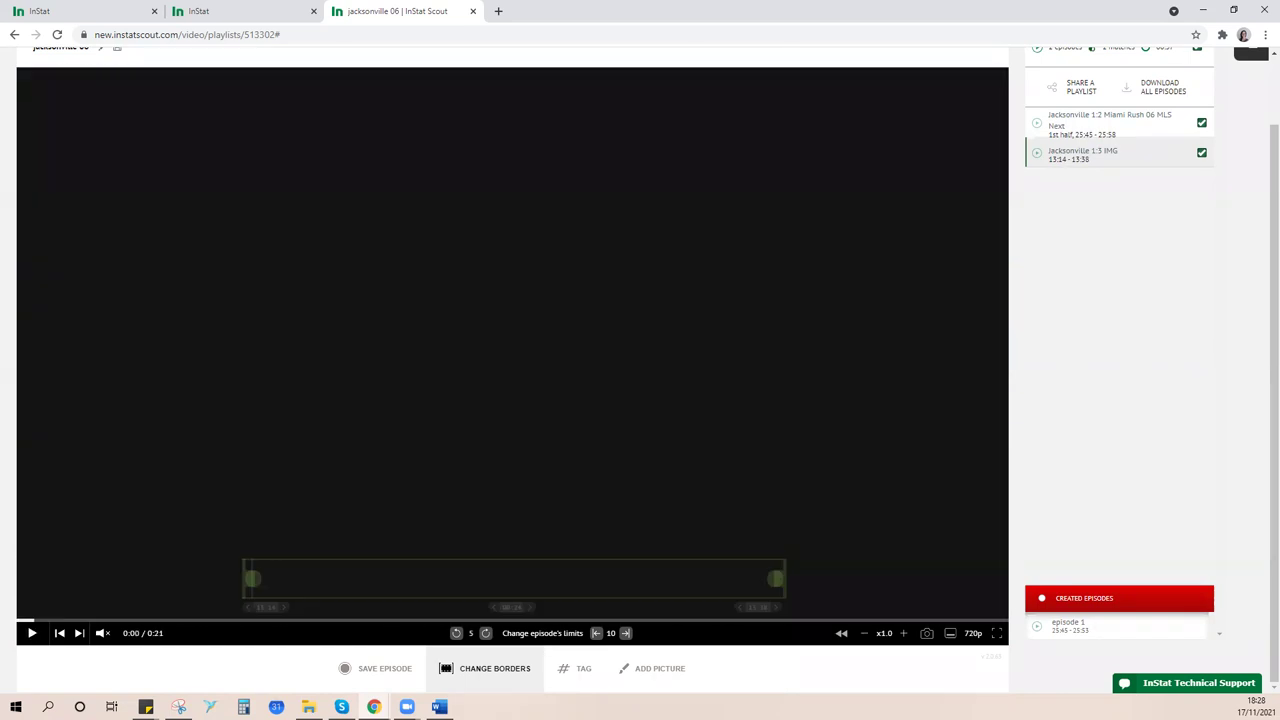
left_click(580, 672)
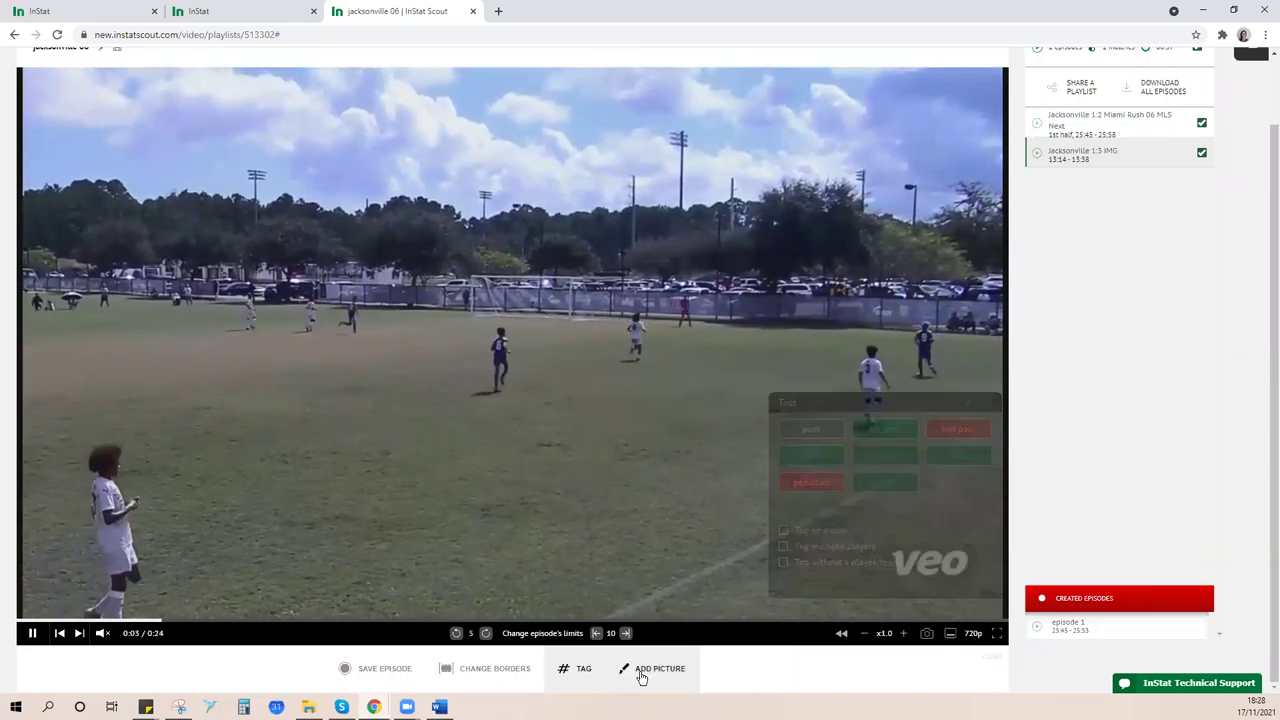
- Back out of the episode and close the jacksonville 06 playlist tab, returning to the match highlights
left_click(650, 668)
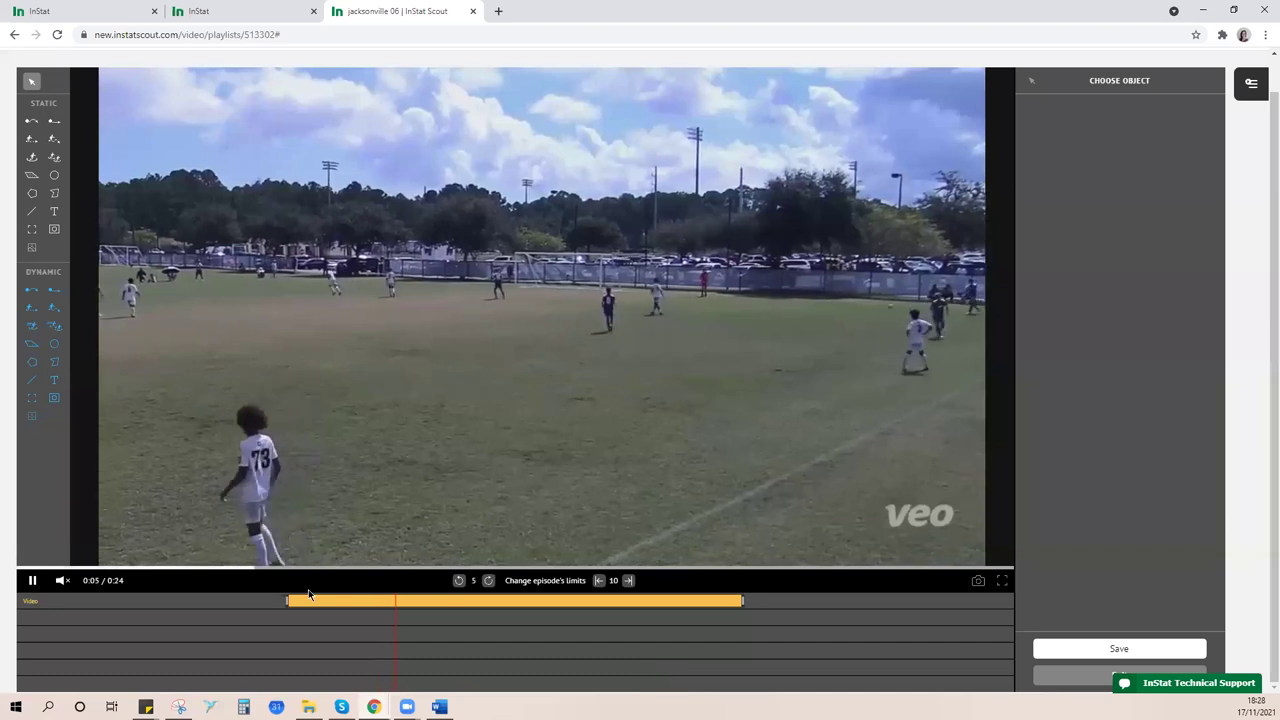
scroll(668, 432, "up", 1)
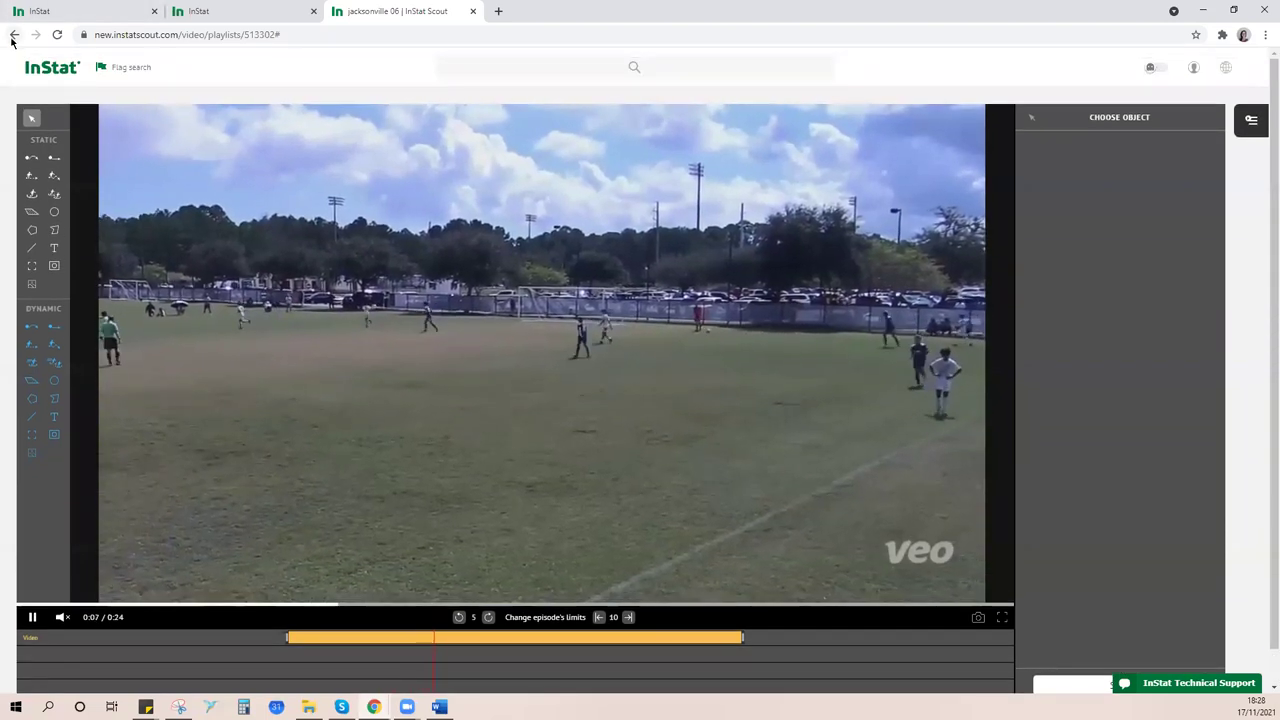
left_click(13, 36)
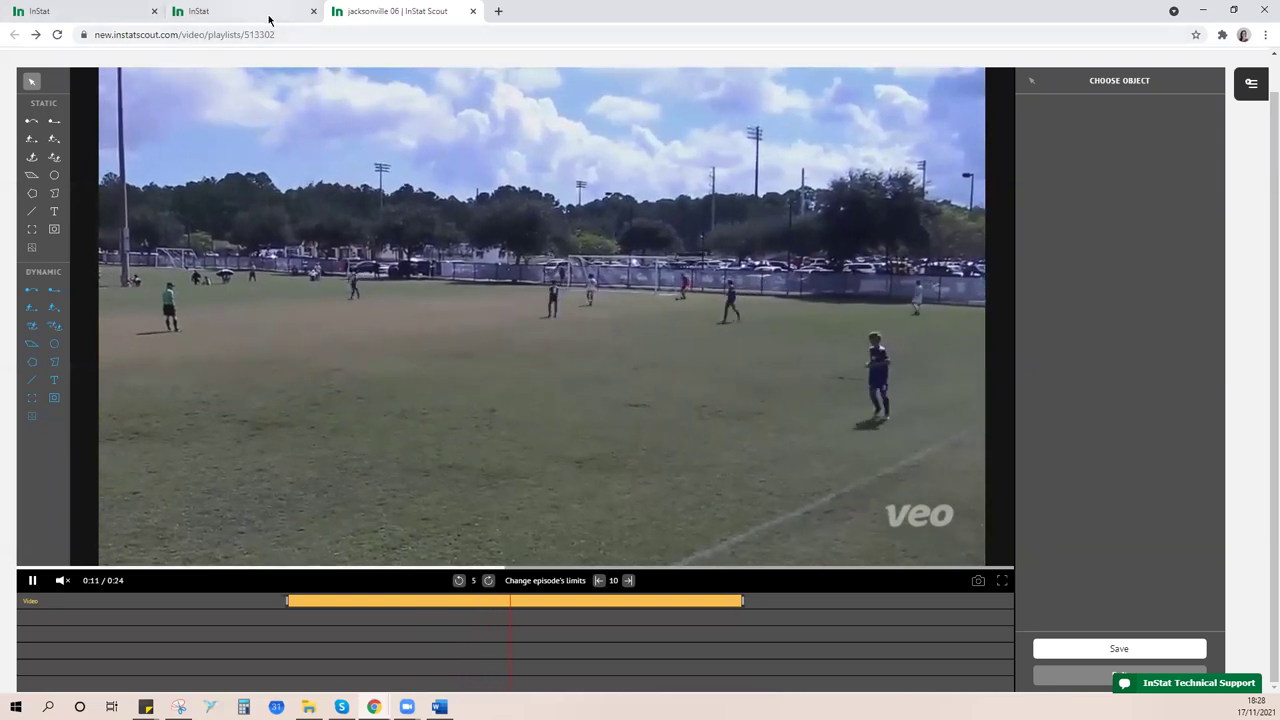
left_click(473, 11)
scroll(790, 523, "up", 3)
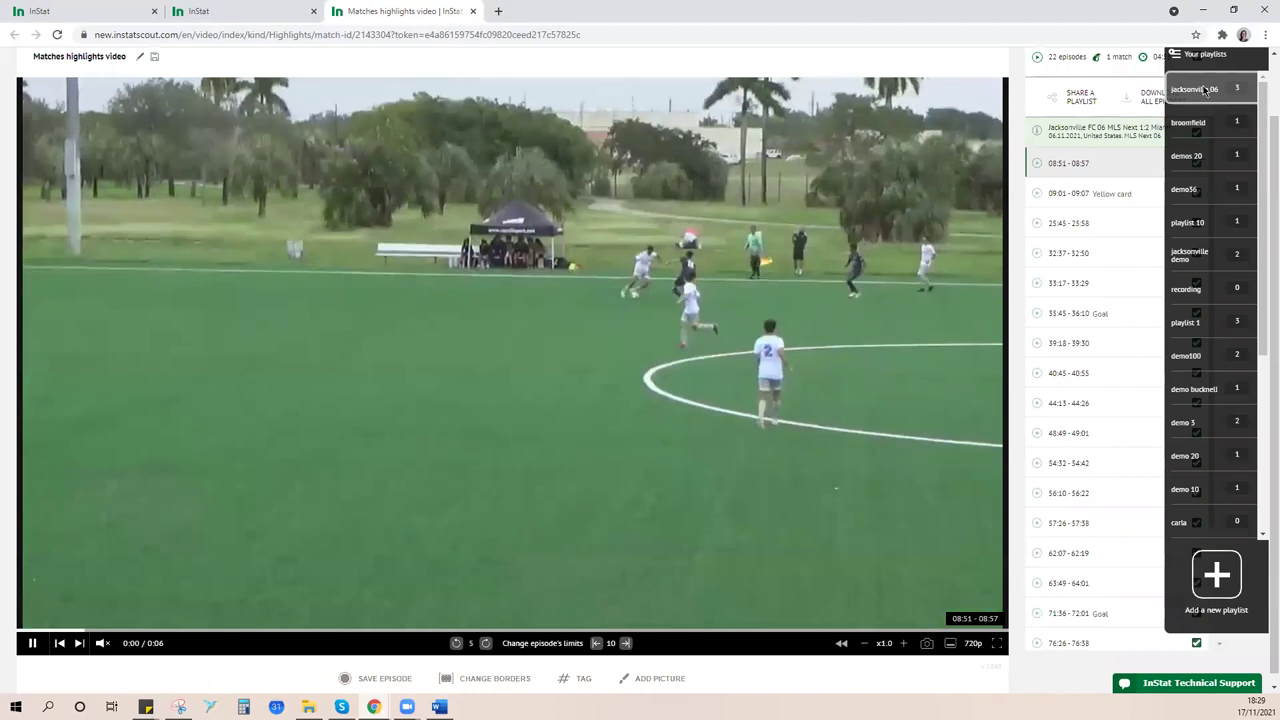
- Open the jacksonville 06 playlist from Your playlists and pause its first 25:45 episode
left_click(1205, 90)
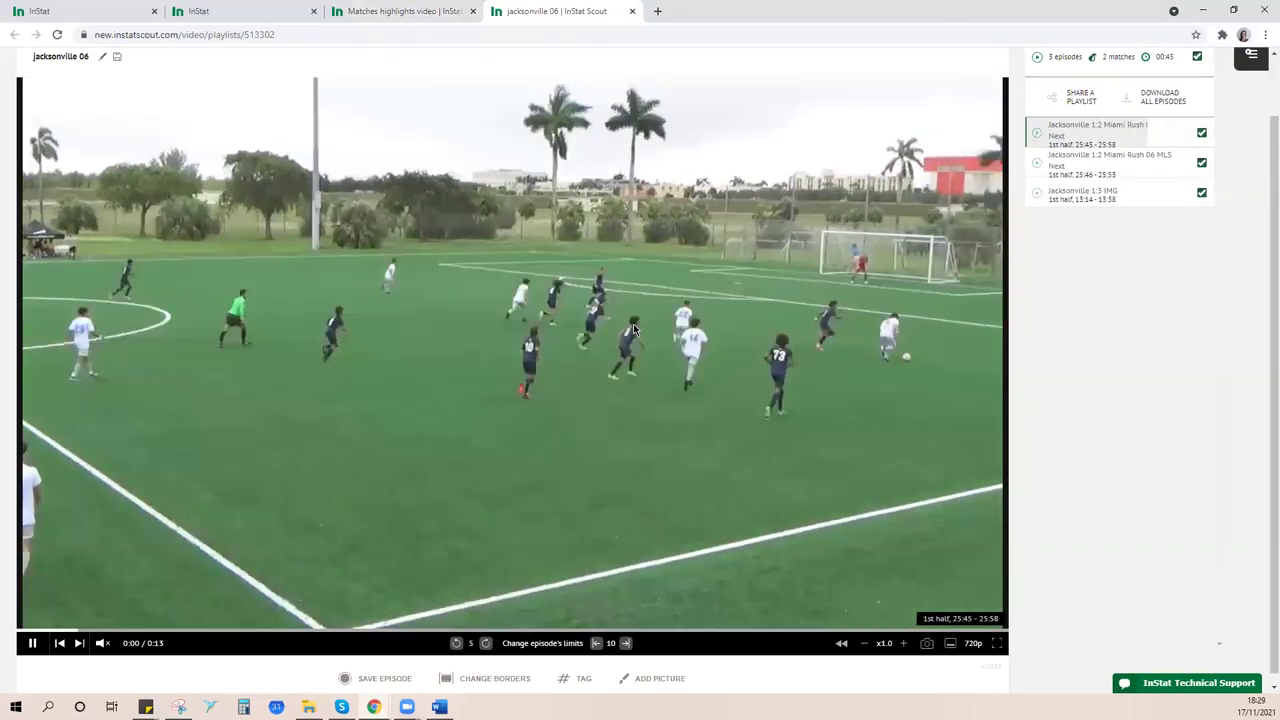
left_click(628, 322)
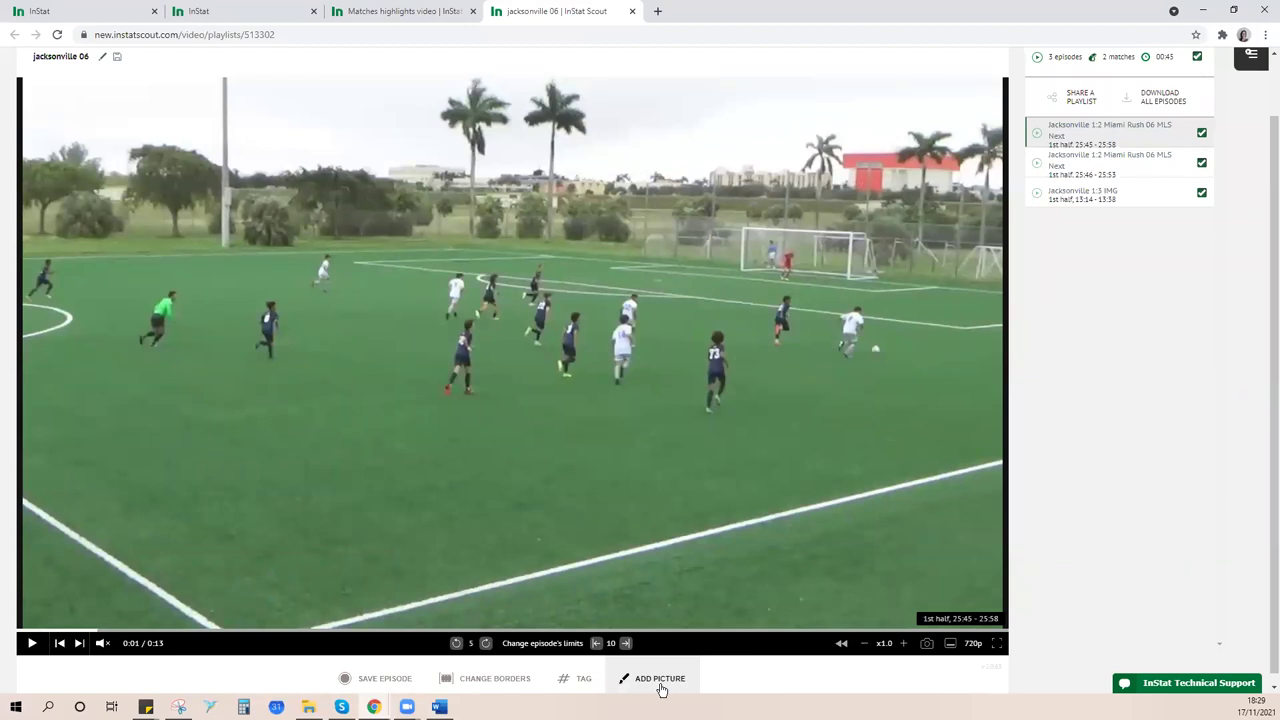
- On the paused frame, draw a curved air-pass arrow from the ball carrier to the midfield teammate
left_click(645, 688)
left_click(662, 680)
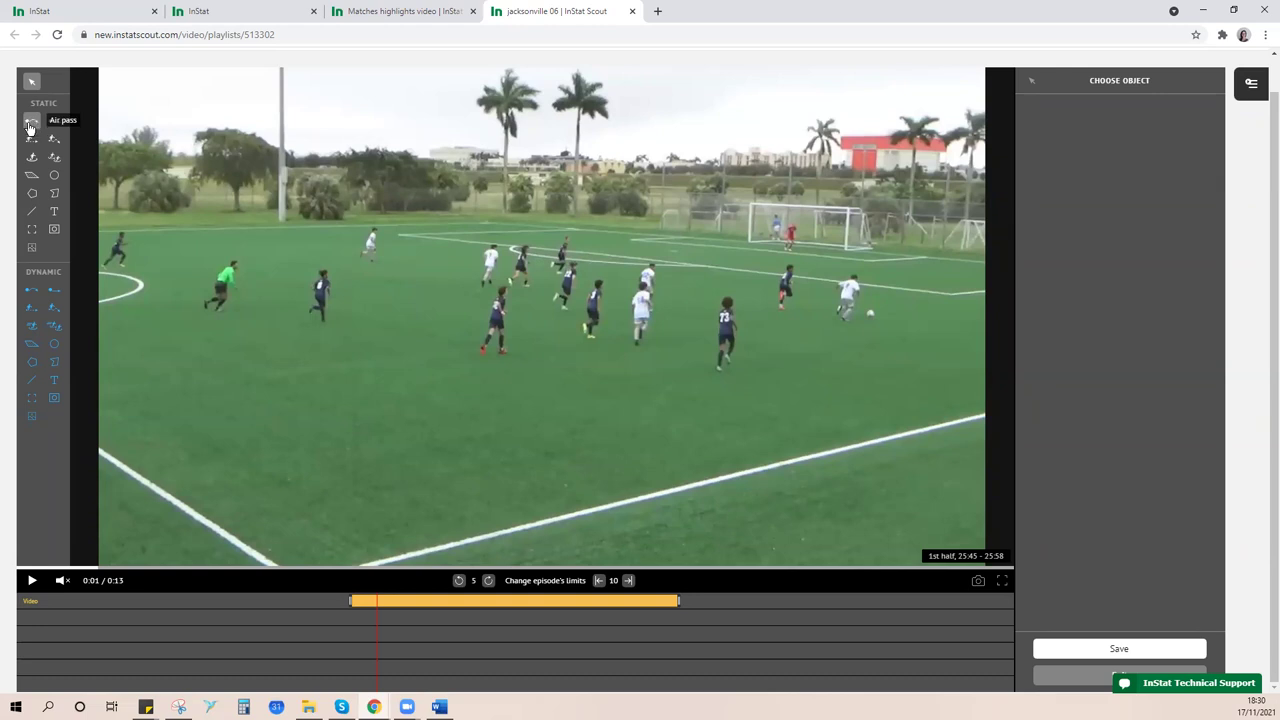
left_click(31, 122)
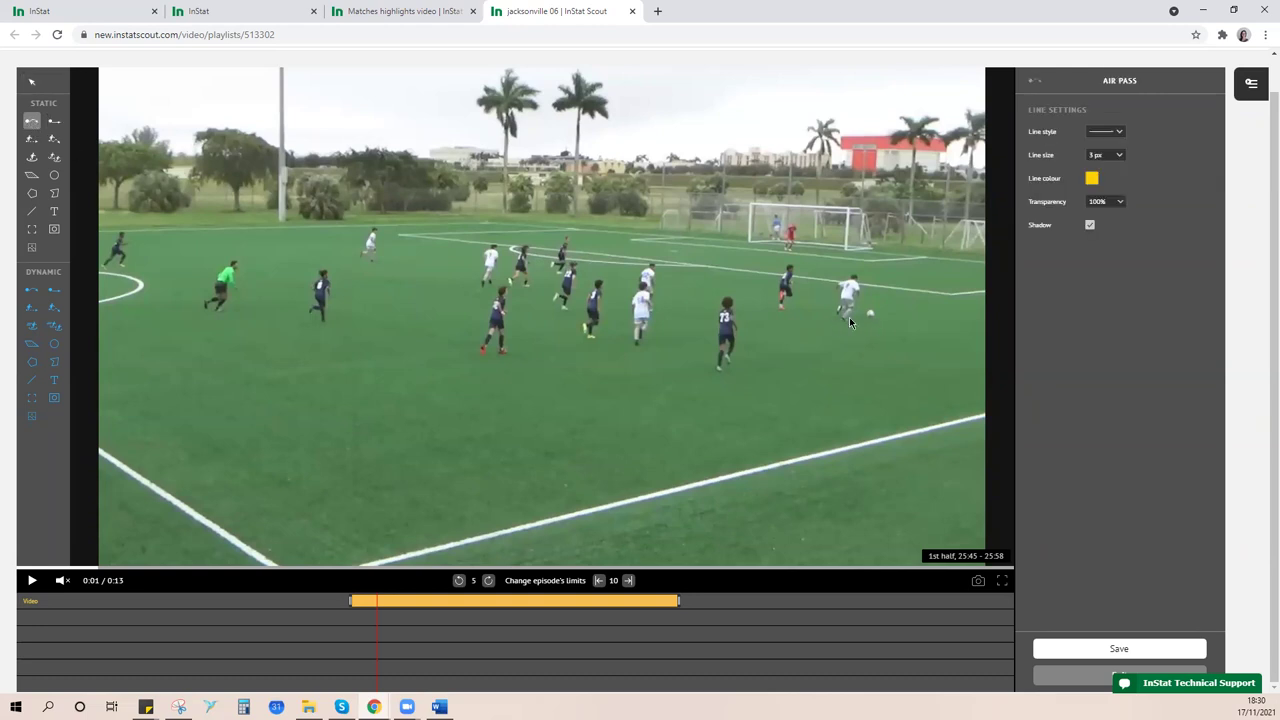
mouse_move(849, 314)
left_mouse_down()
mouse_move(838, 196)
mouse_move(708, 196)
mouse_move(500, 252)
mouse_move(795, 222)
mouse_move(838, 230)
mouse_move(540, 228)
mouse_move(337, 206)
mouse_move(129, 323)
mouse_move(129, 443)
mouse_move(669, 437)
mouse_move(705, 250)
left_mouse_up()
left_click_drag(621, 232, 581, 233)
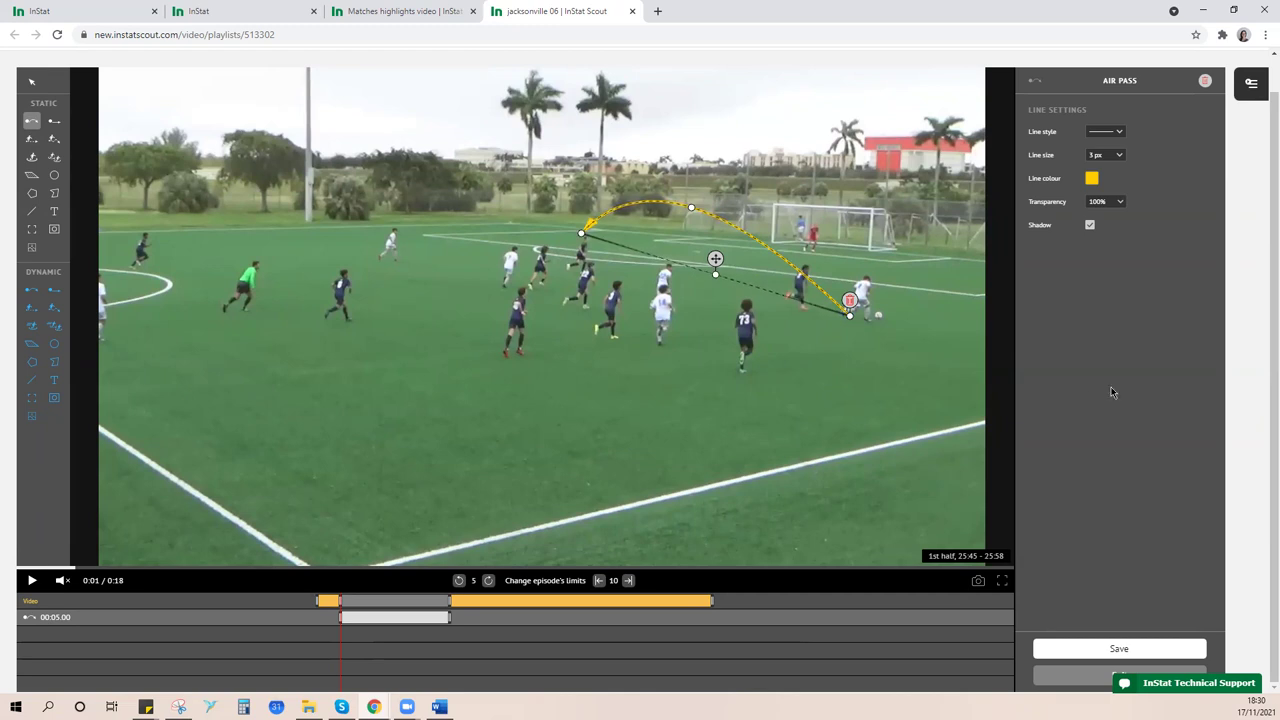
left_click(788, 407)
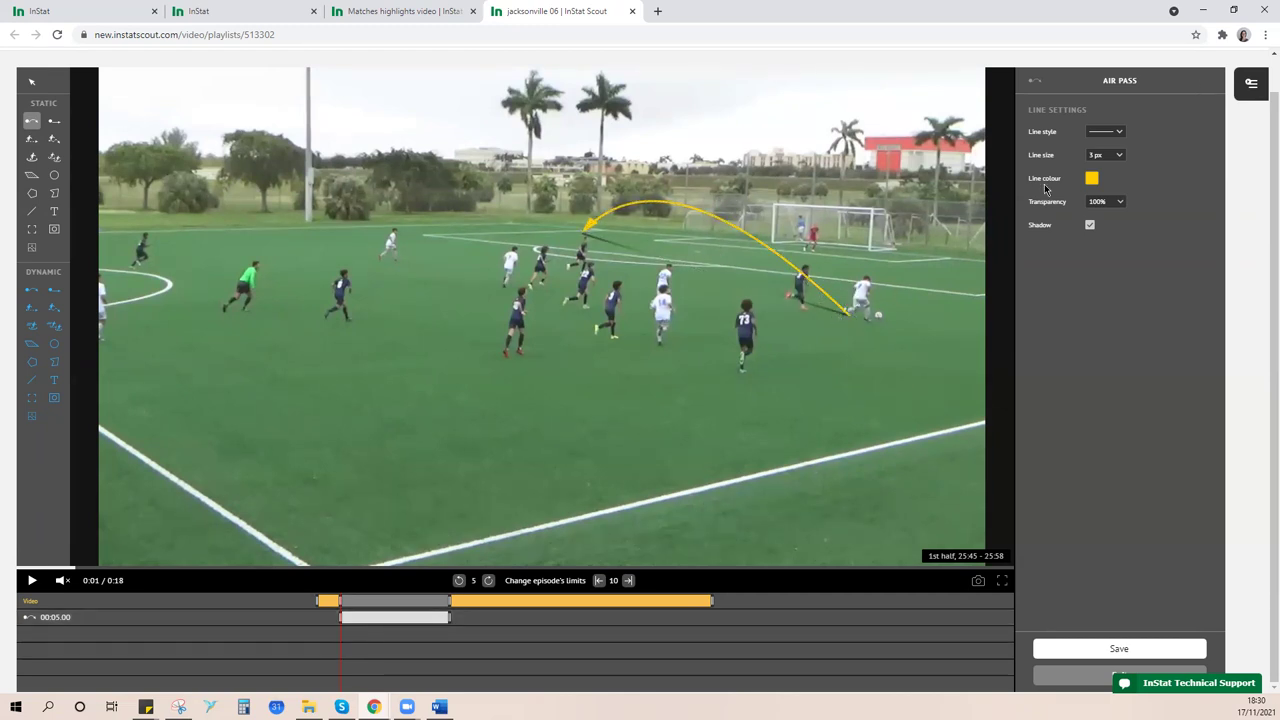
- Try a red line colour, then delete the extra pass drawing
left_click(1091, 178)
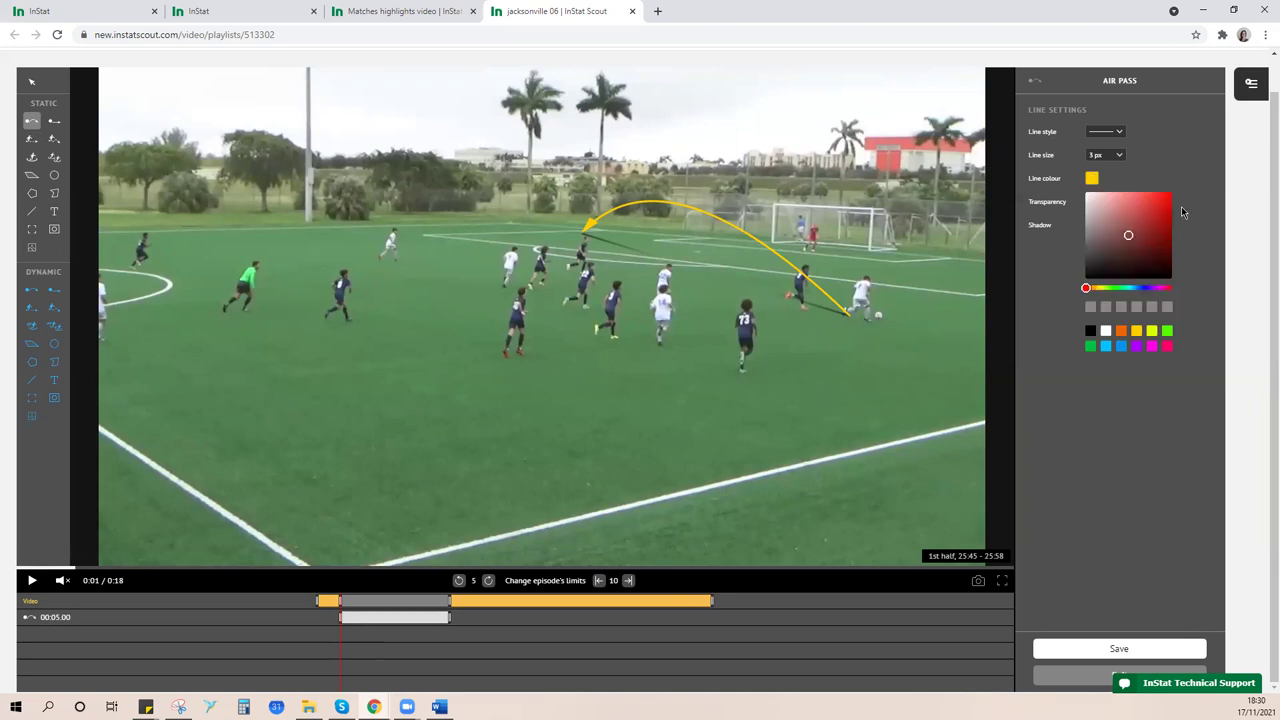
left_click(1157, 220)
left_click(1120, 421)
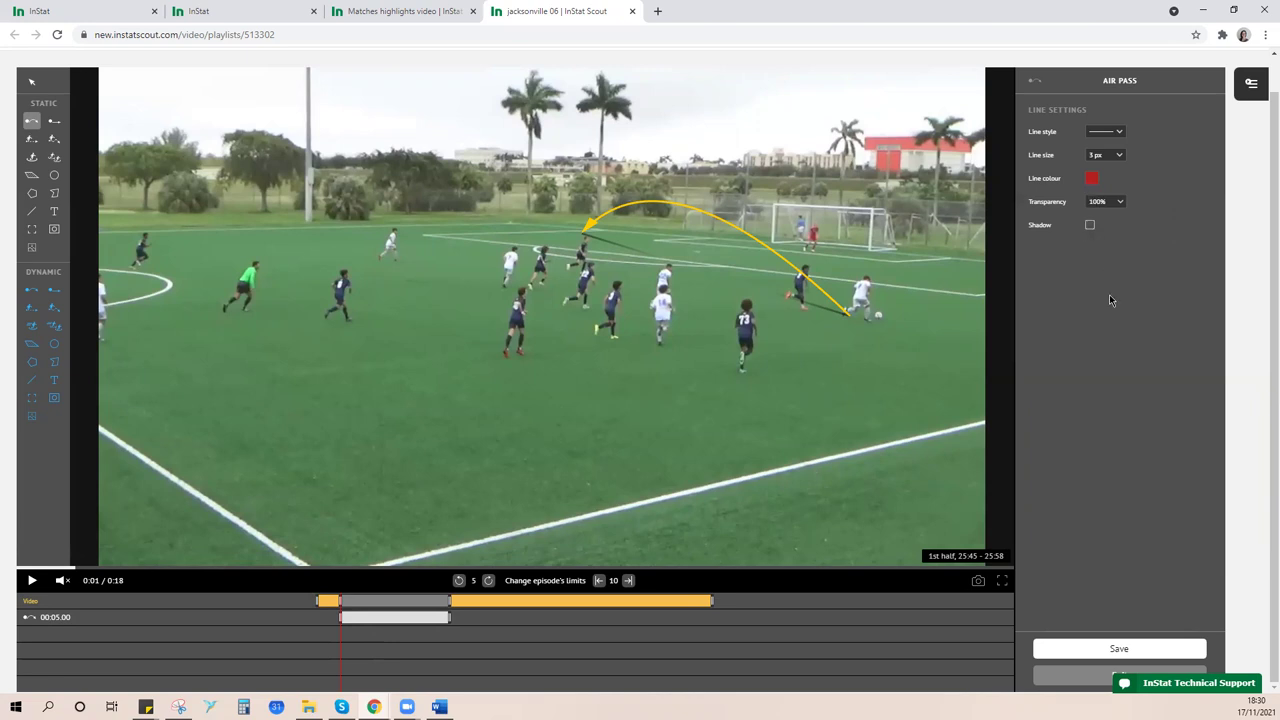
left_click(840, 308)
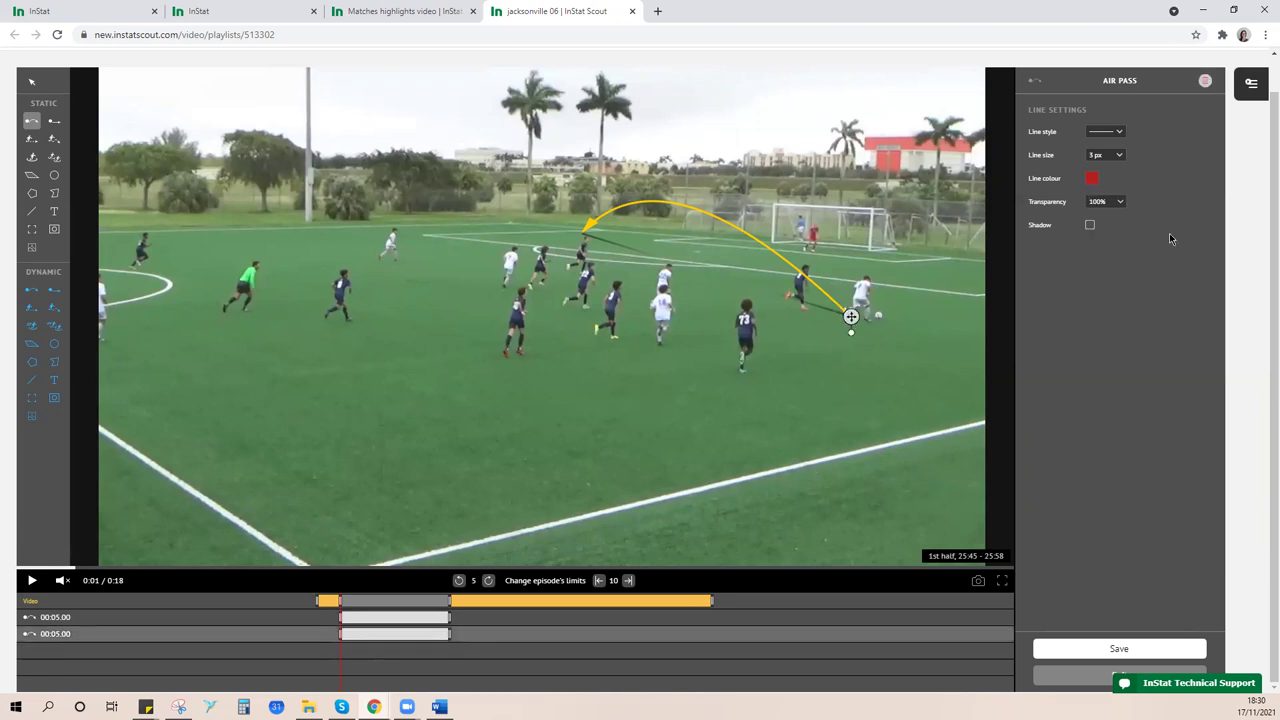
left_click(1205, 80)
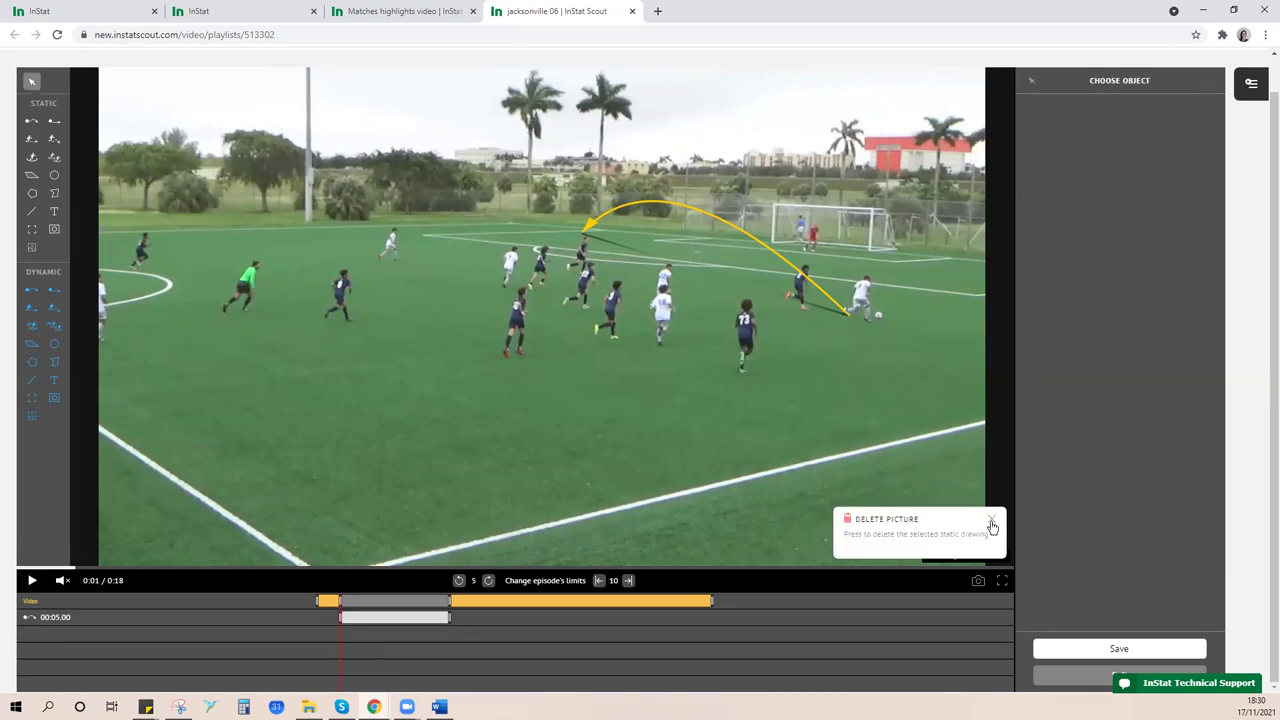
left_click(991, 526)
- Replace the yellow arrow with a new red air-pass arc from the ball carrier toward the box
left_click(831, 318)
left_click(1203, 86)
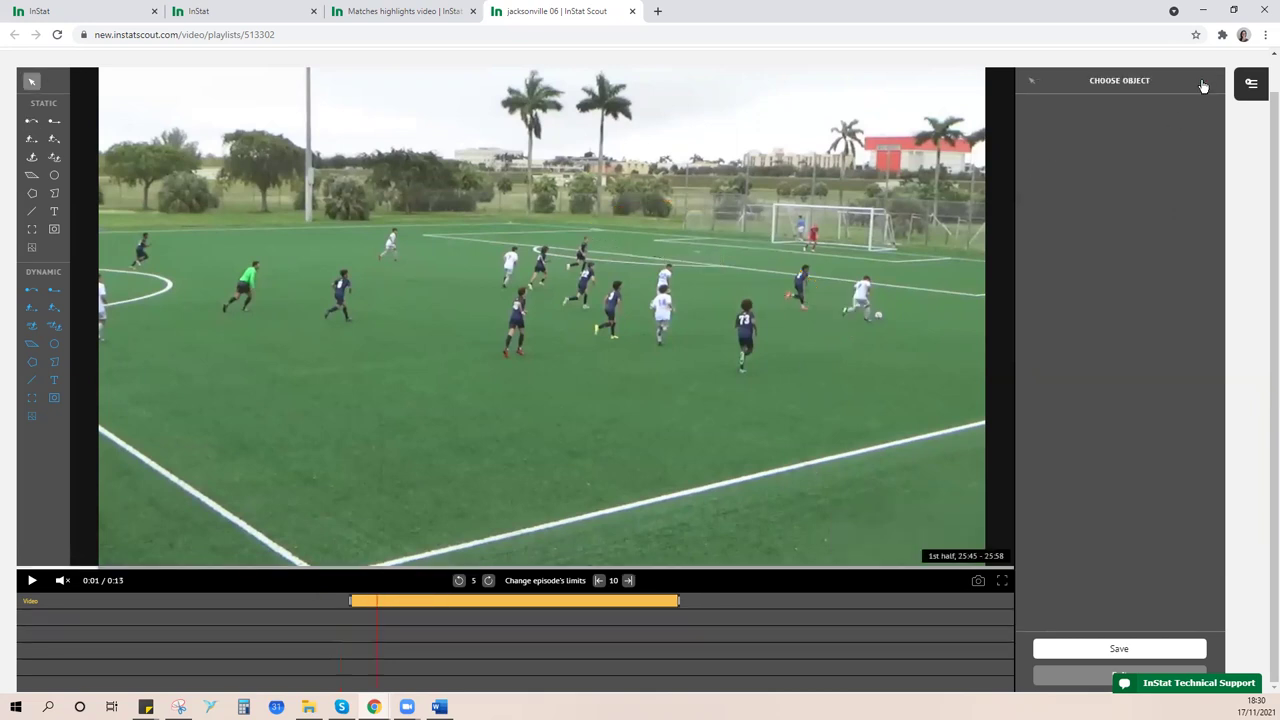
left_click(31, 121)
mouse_move(878, 318)
left_mouse_down()
mouse_move(560, 215)
mouse_move(632, 230)
left_mouse_up()
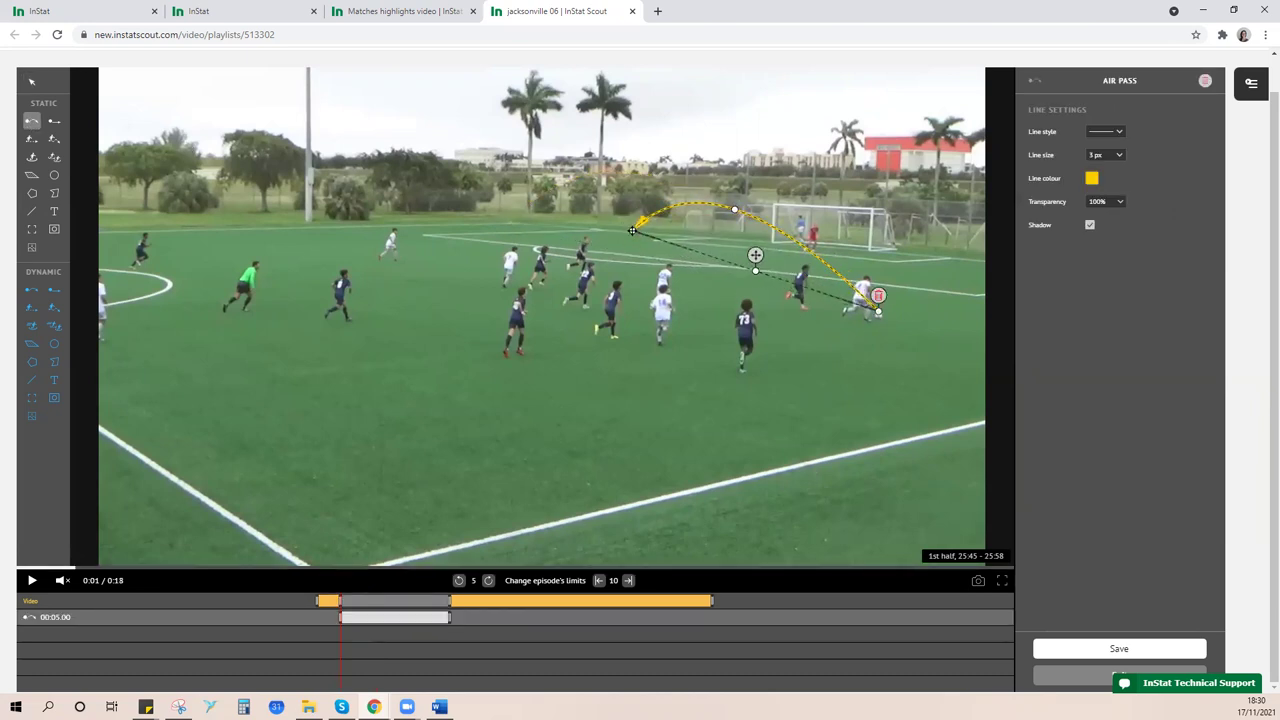
left_click(1092, 180)
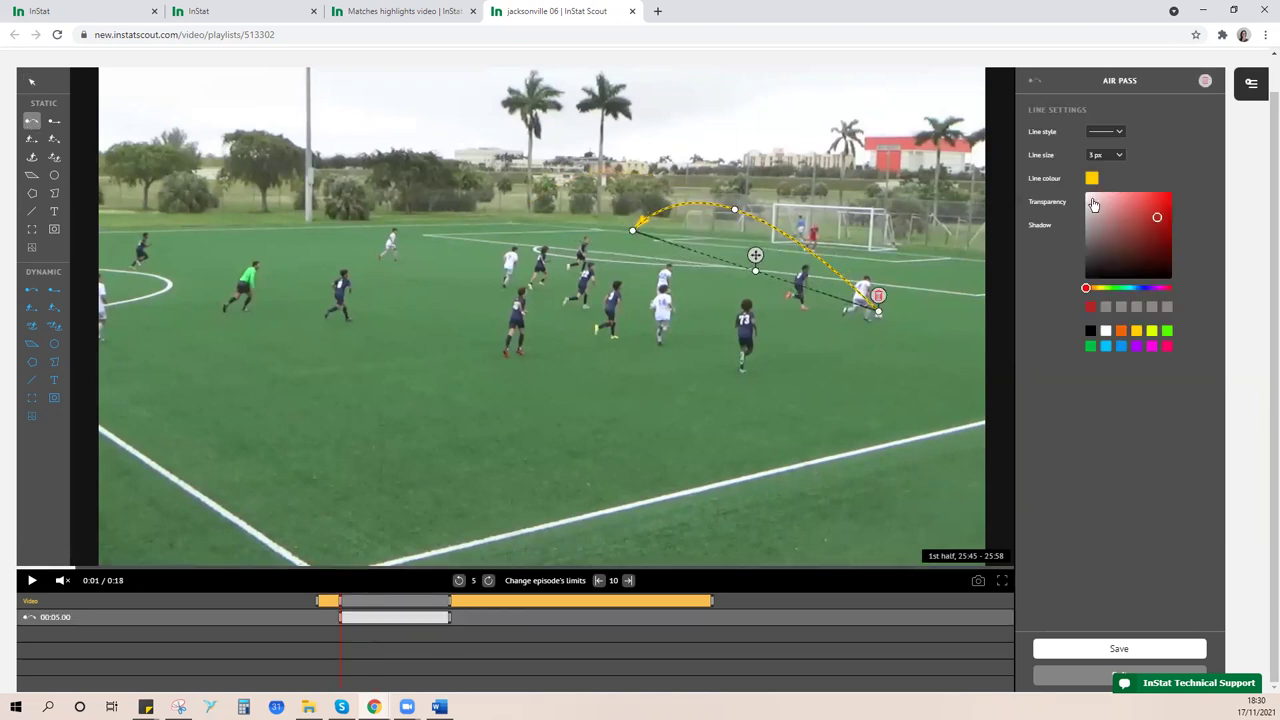
left_click(1143, 215)
left_click(1173, 139)
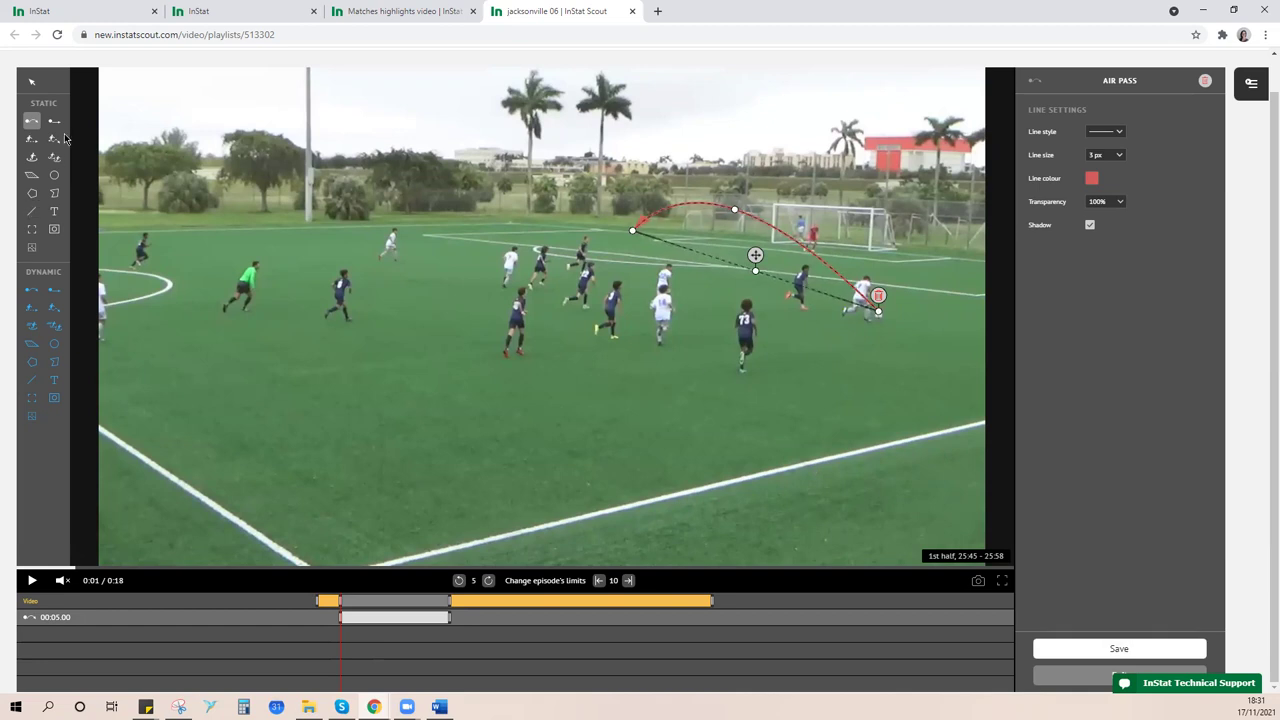
left_click(55, 122)
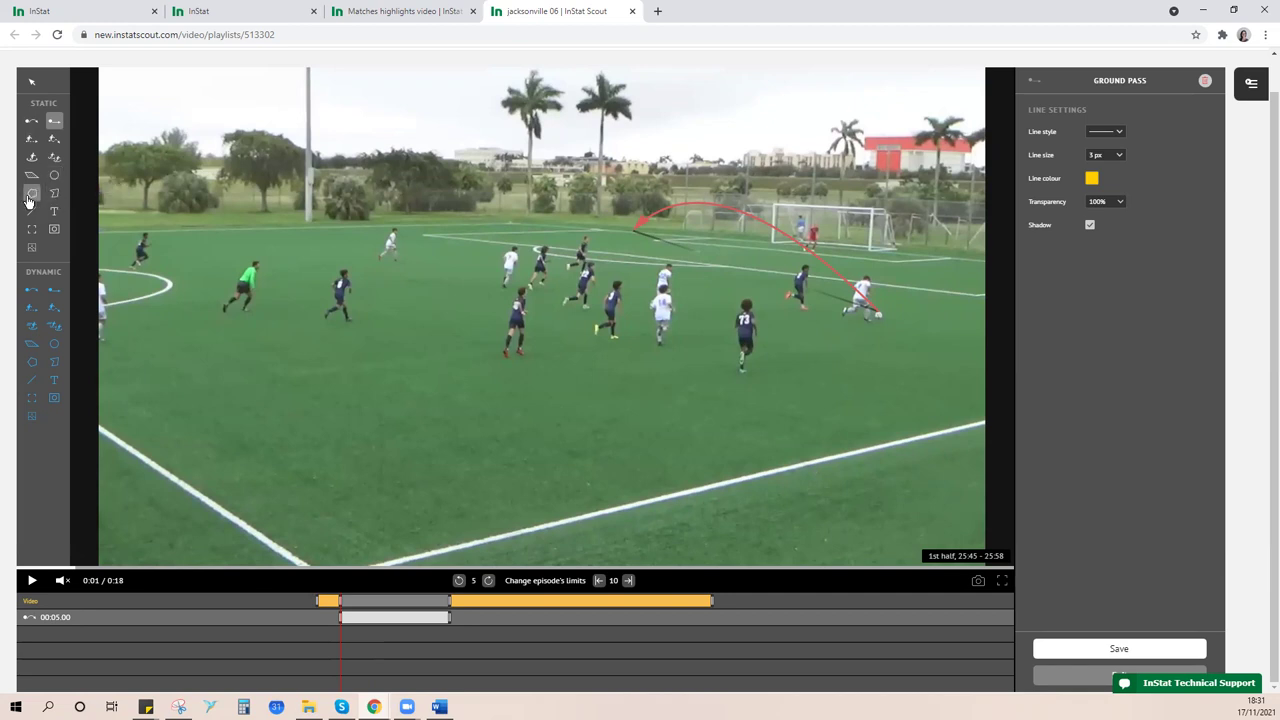
- Draw a straight ground-pass arrow from the ball carrier to the teammate on the left
left_click(55, 122)
left_click_drag(856, 314, 402, 258)
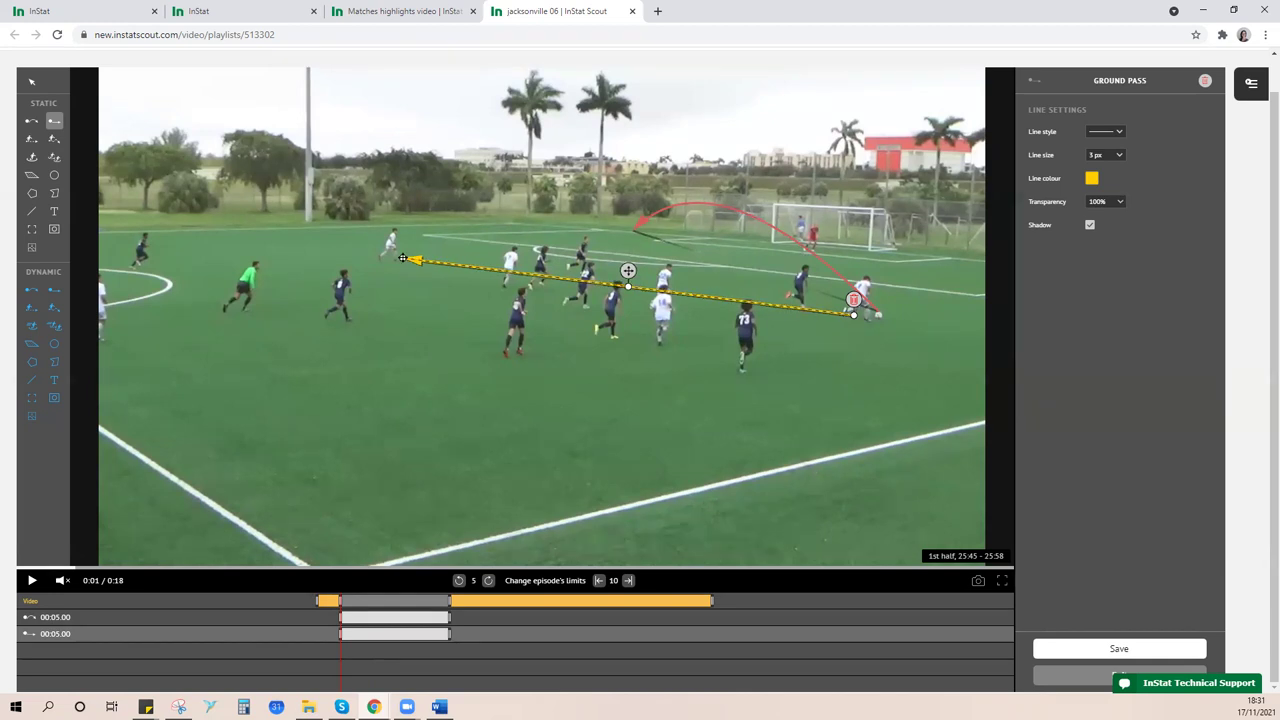
left_click_drag(402, 258, 408, 252)
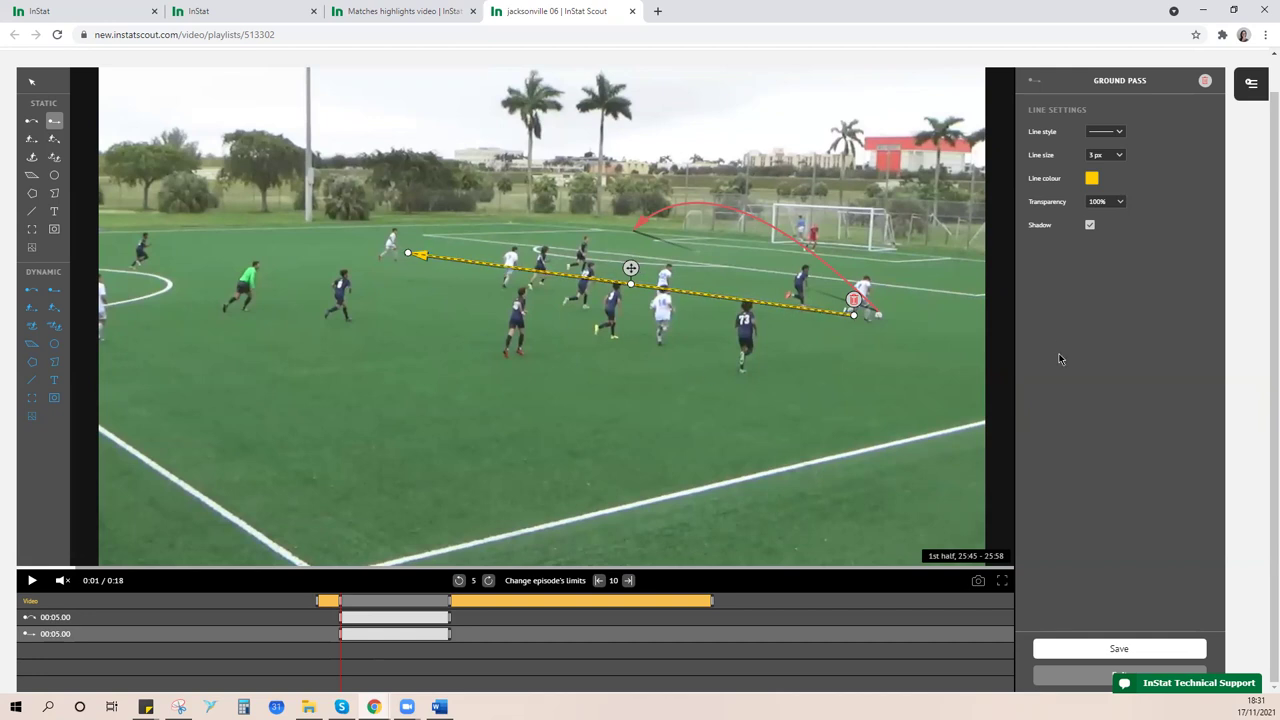
left_click(885, 368)
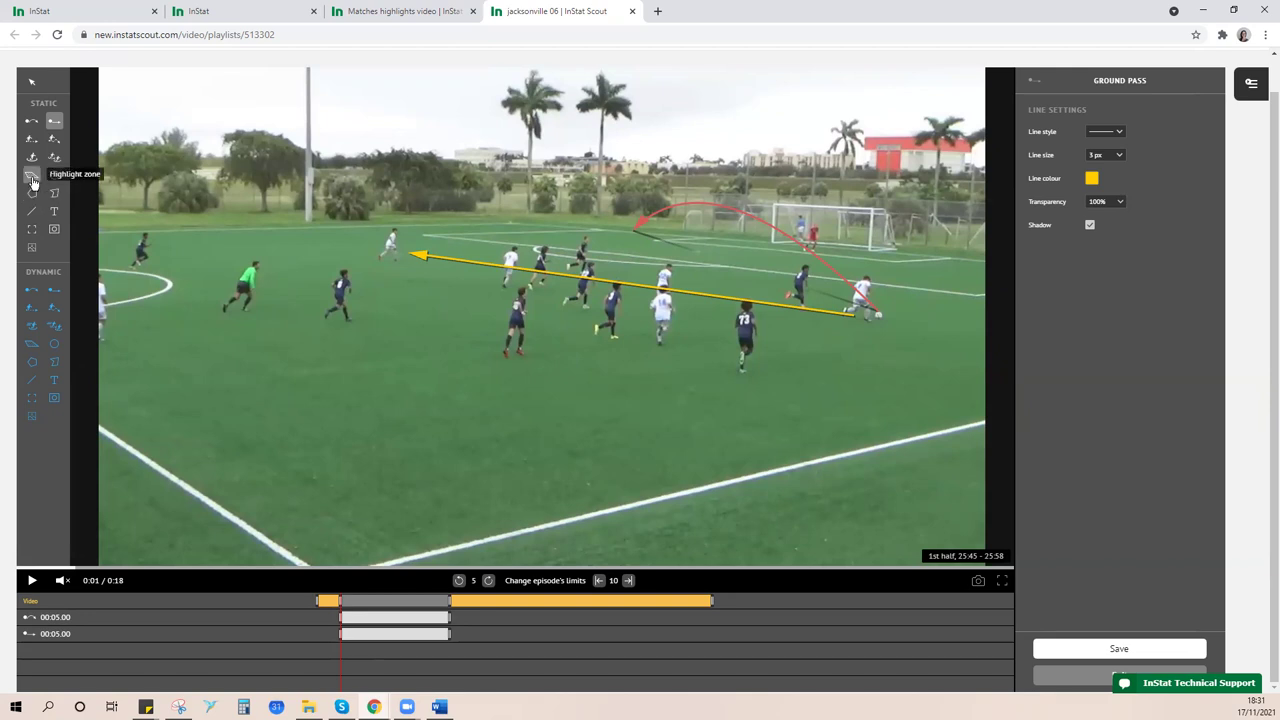
- Draw a triangular highlight zone from the goal area toward the players, then play the clip
left_click(33, 178)
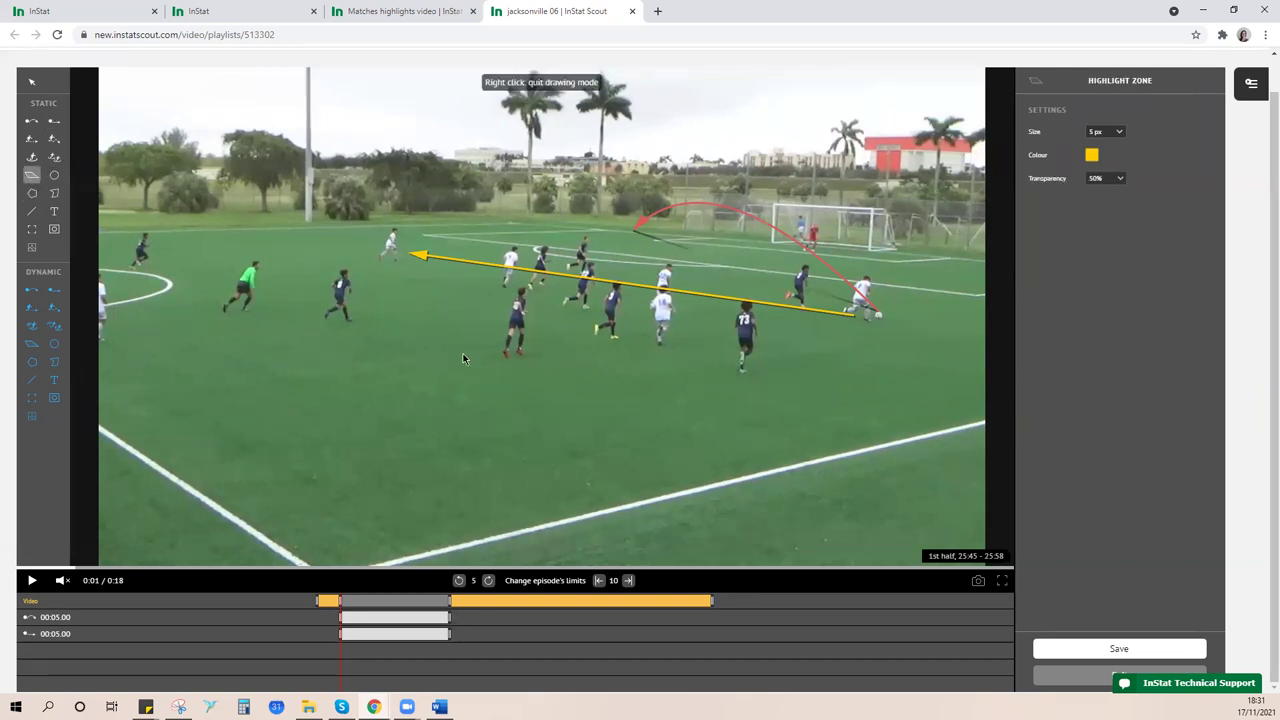
left_click(773, 245)
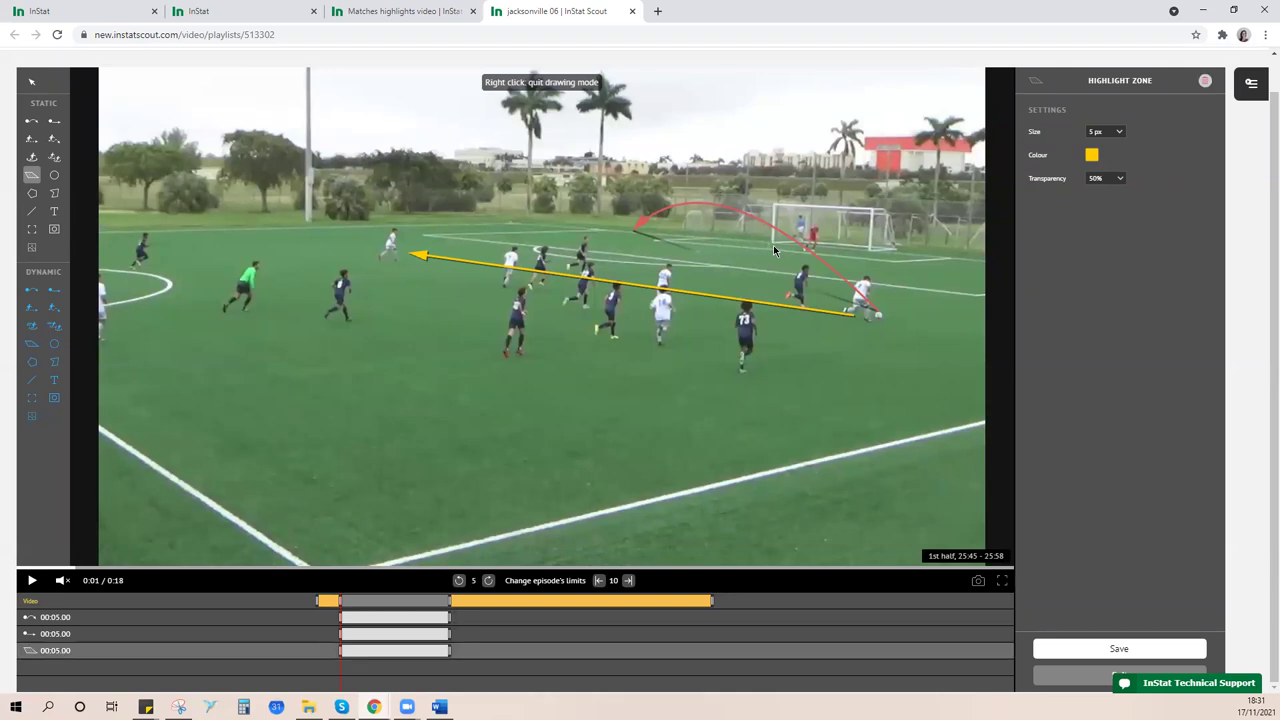
left_click(867, 256)
left_click(767, 243)
left_click_drag(767, 243, 607, 253)
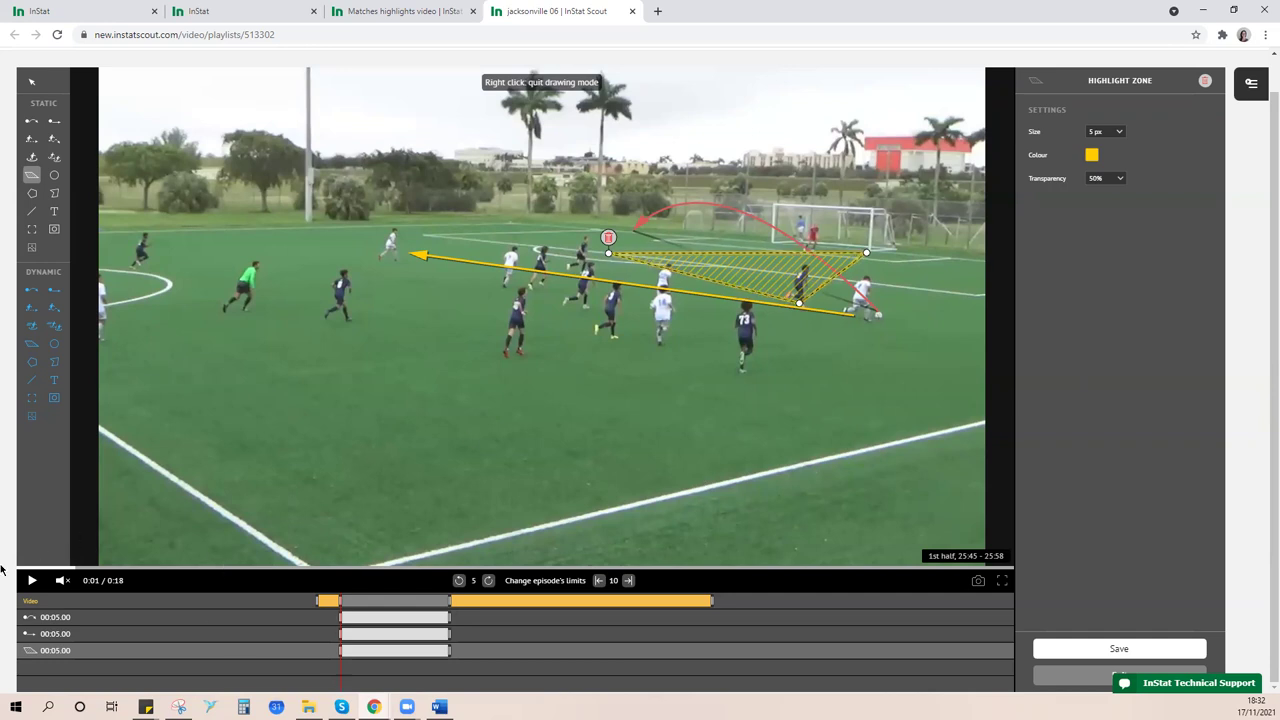
left_click(31, 580)
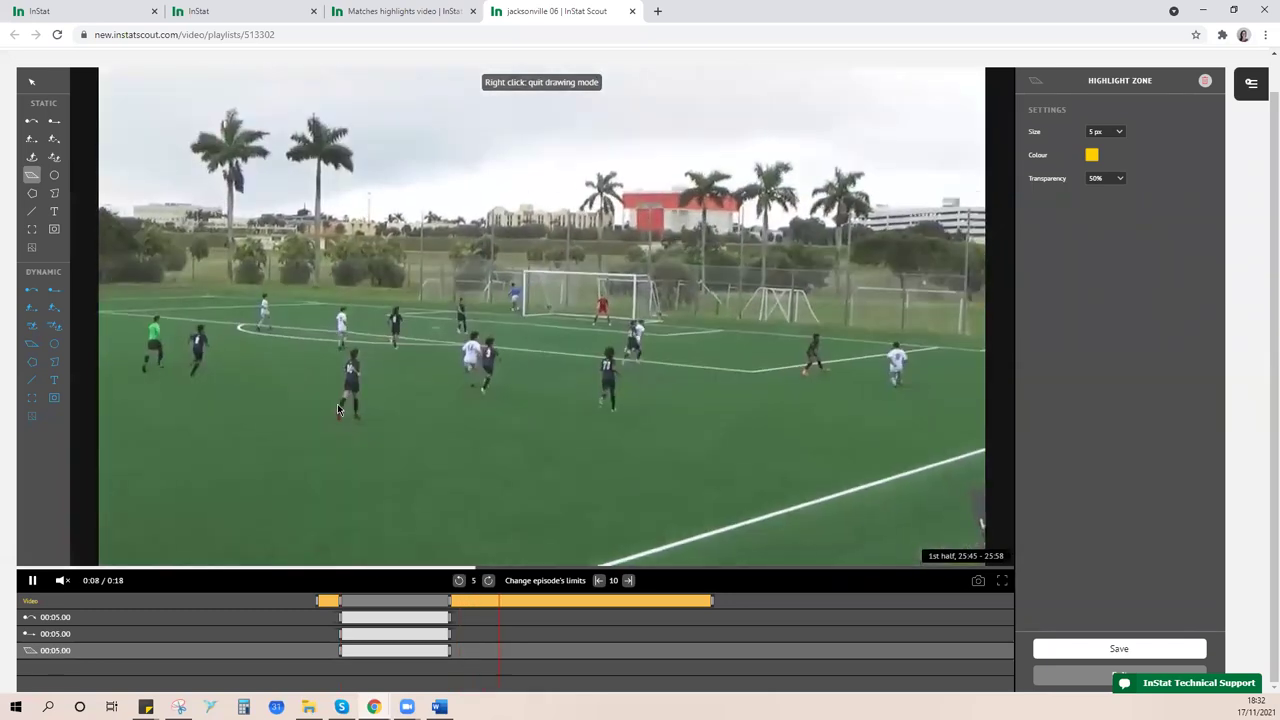
- Delete the accidental extra highlight zone
left_click(337, 403)
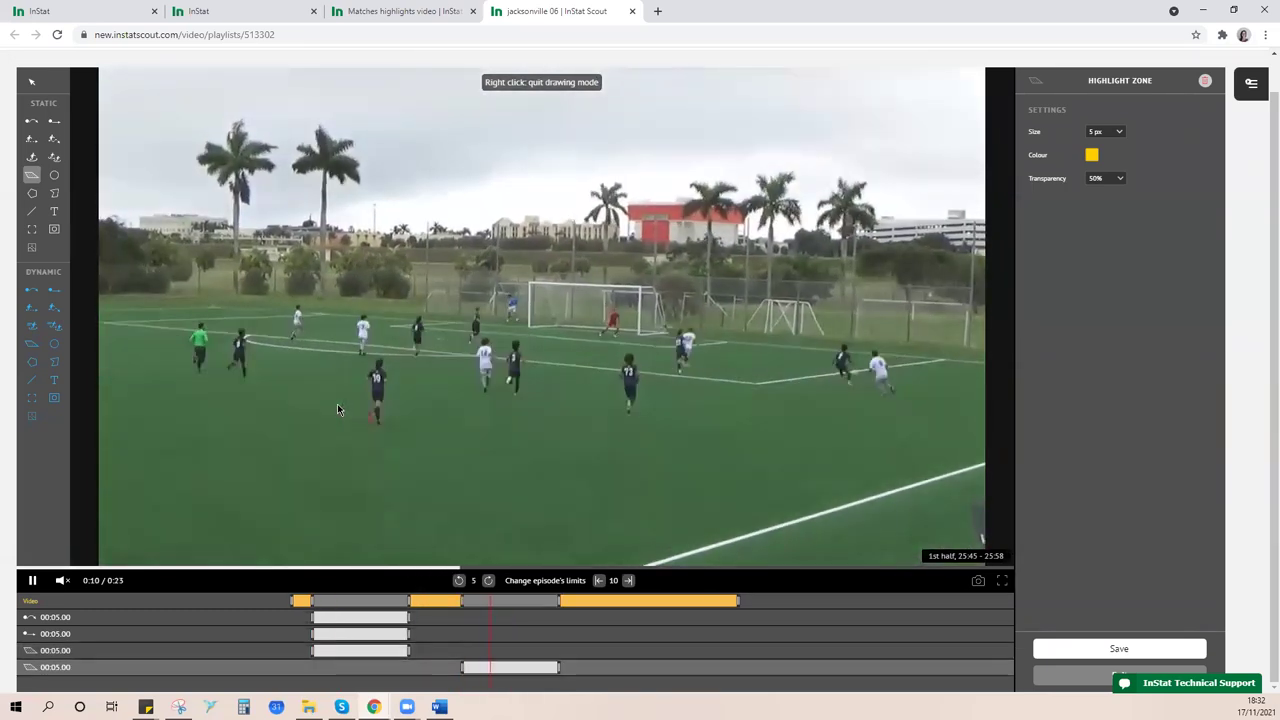
left_click(404, 417)
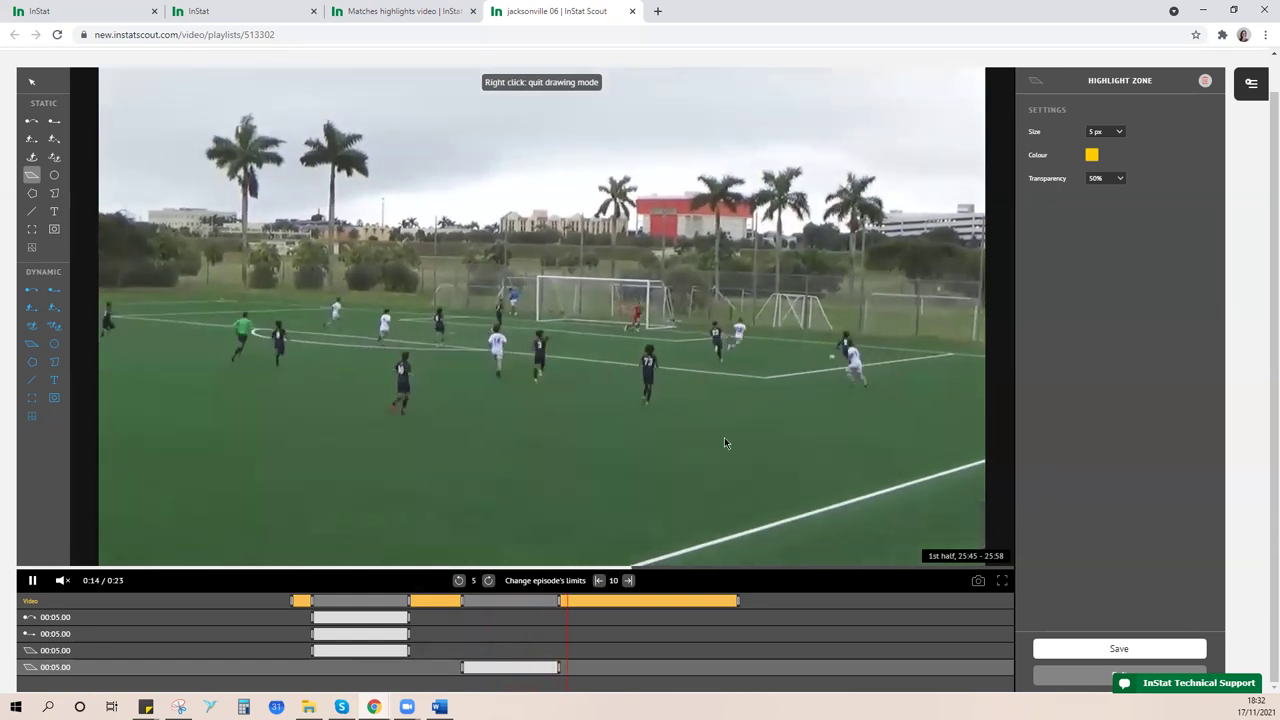
left_click(1205, 80)
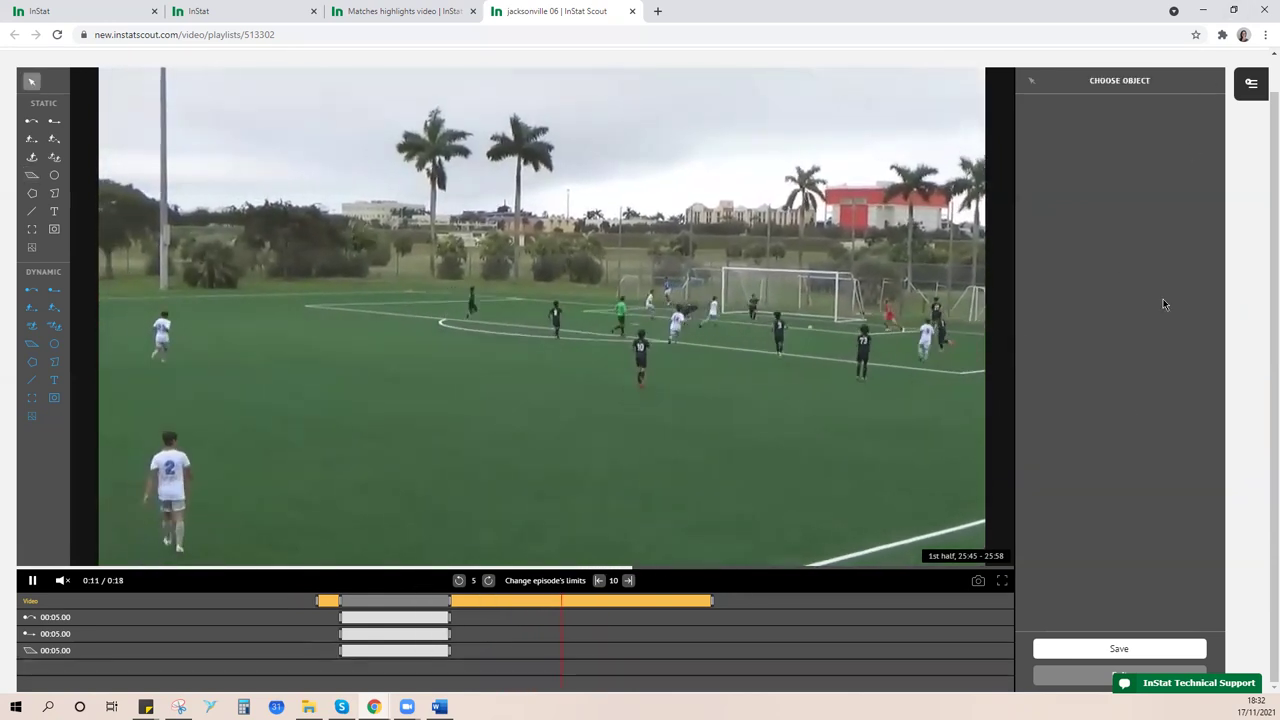
- Replay the clip from the start to review the two pass arrows and the zone
left_click(31, 581)
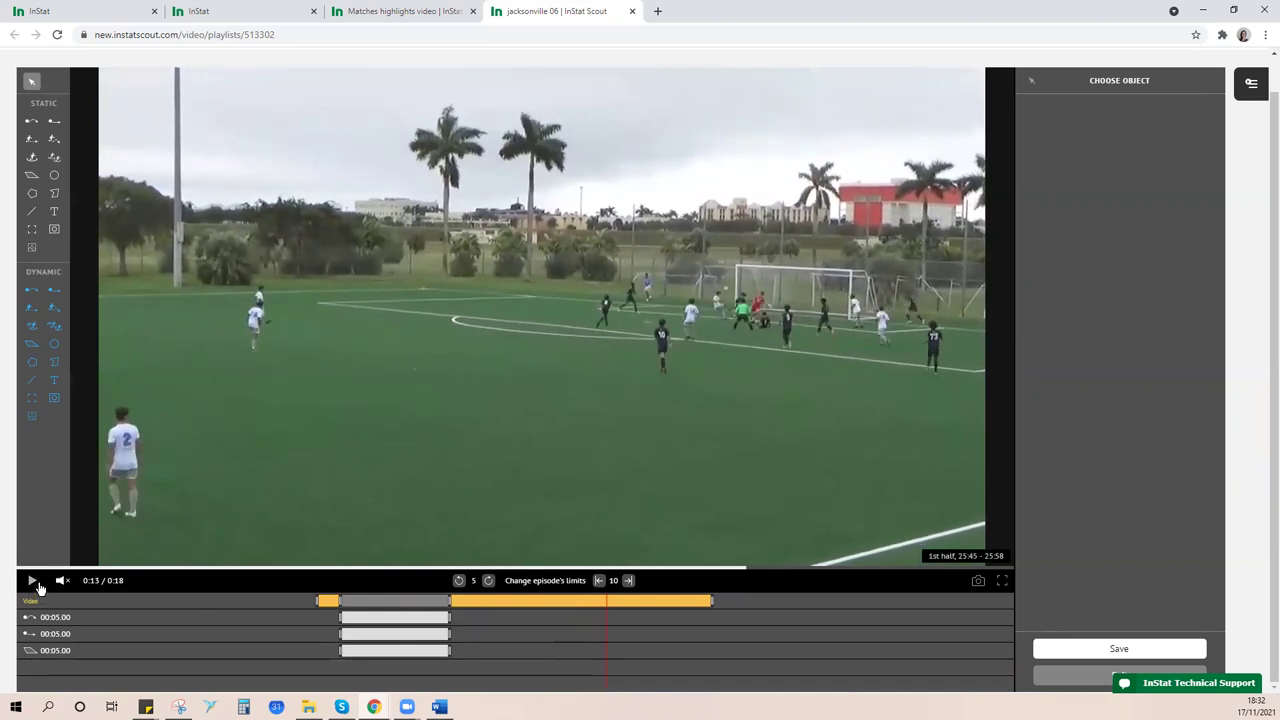
left_click(32, 581)
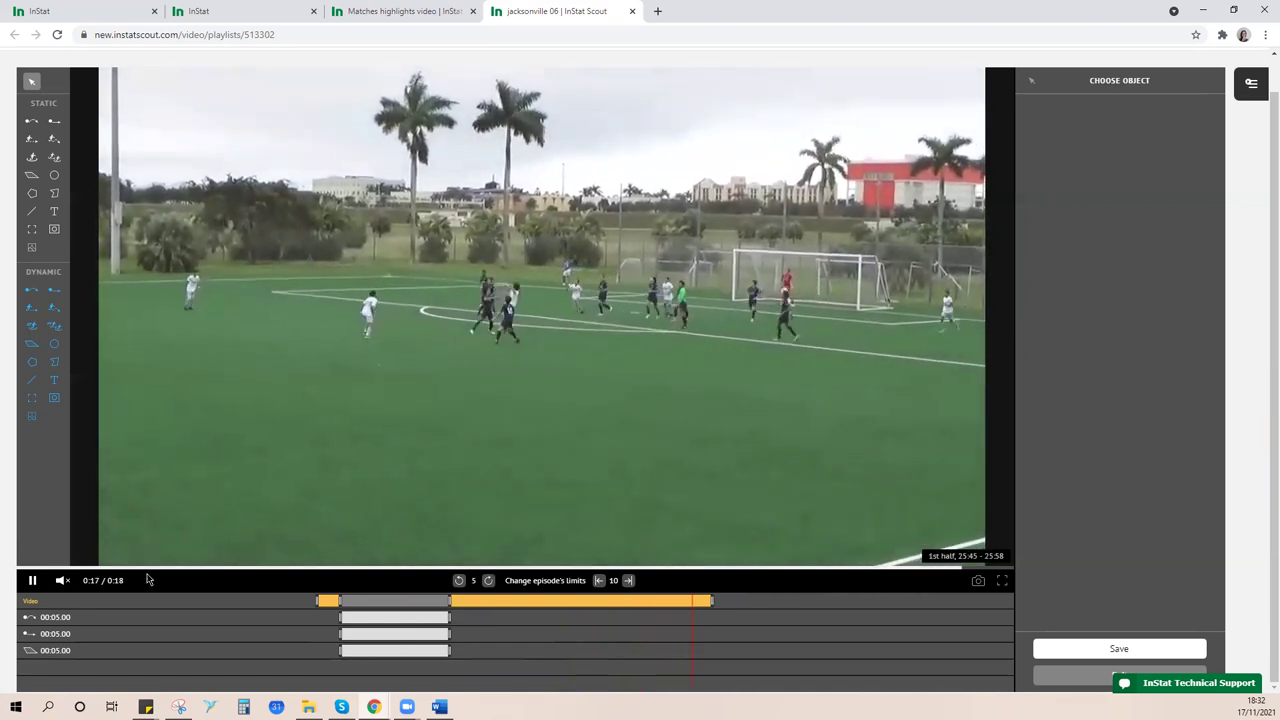
left_click(25, 579)
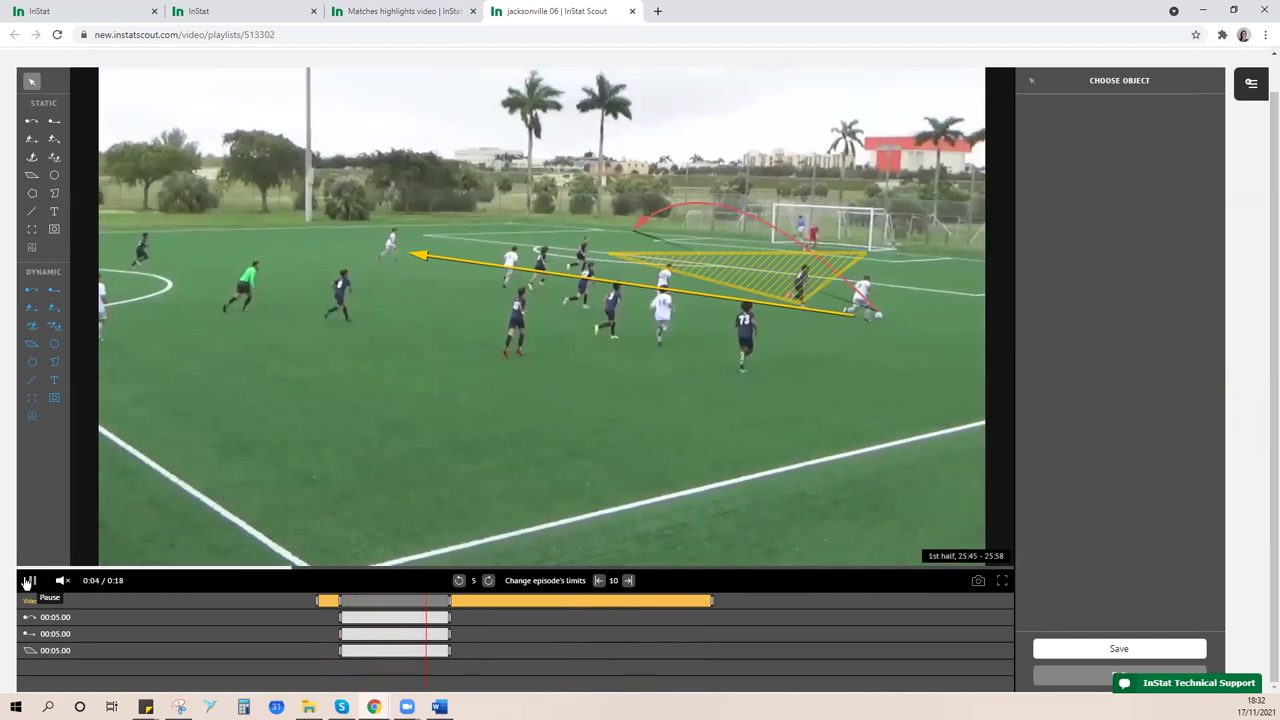
left_click(26, 580)
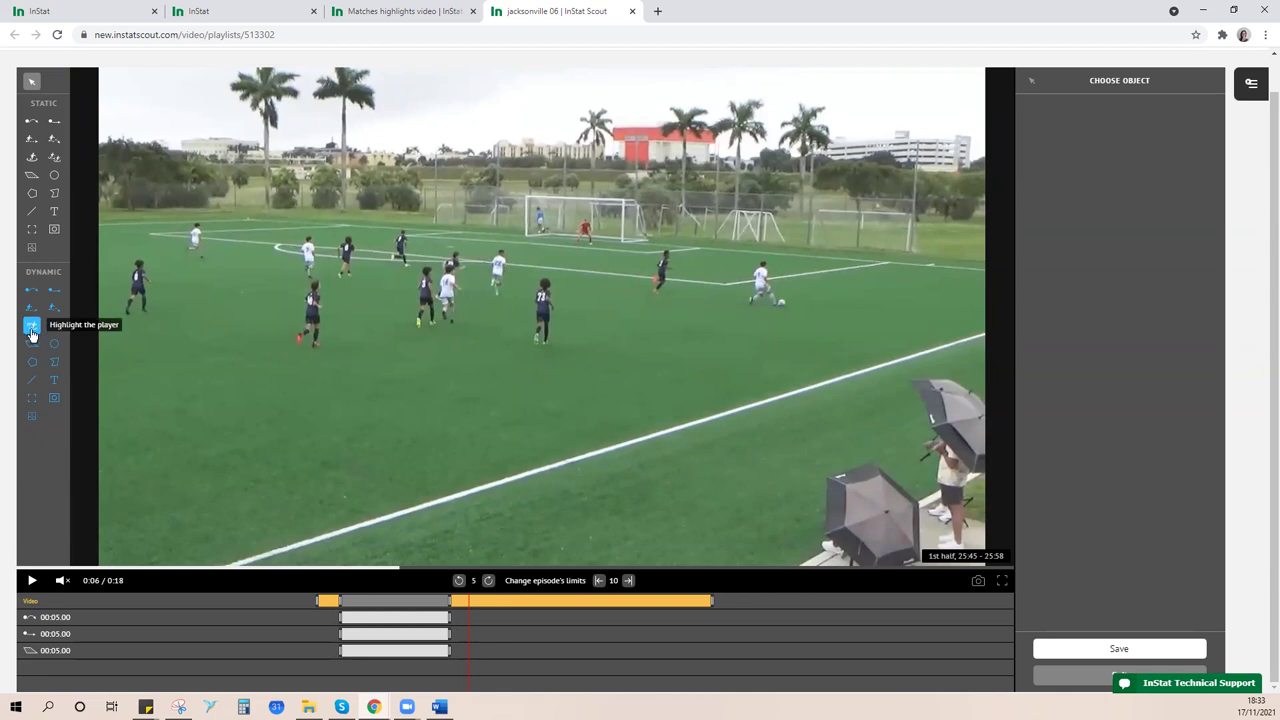
- Place a highlight ellipse under the player and set the frame step to 0.8 sec
left_click(31, 330)
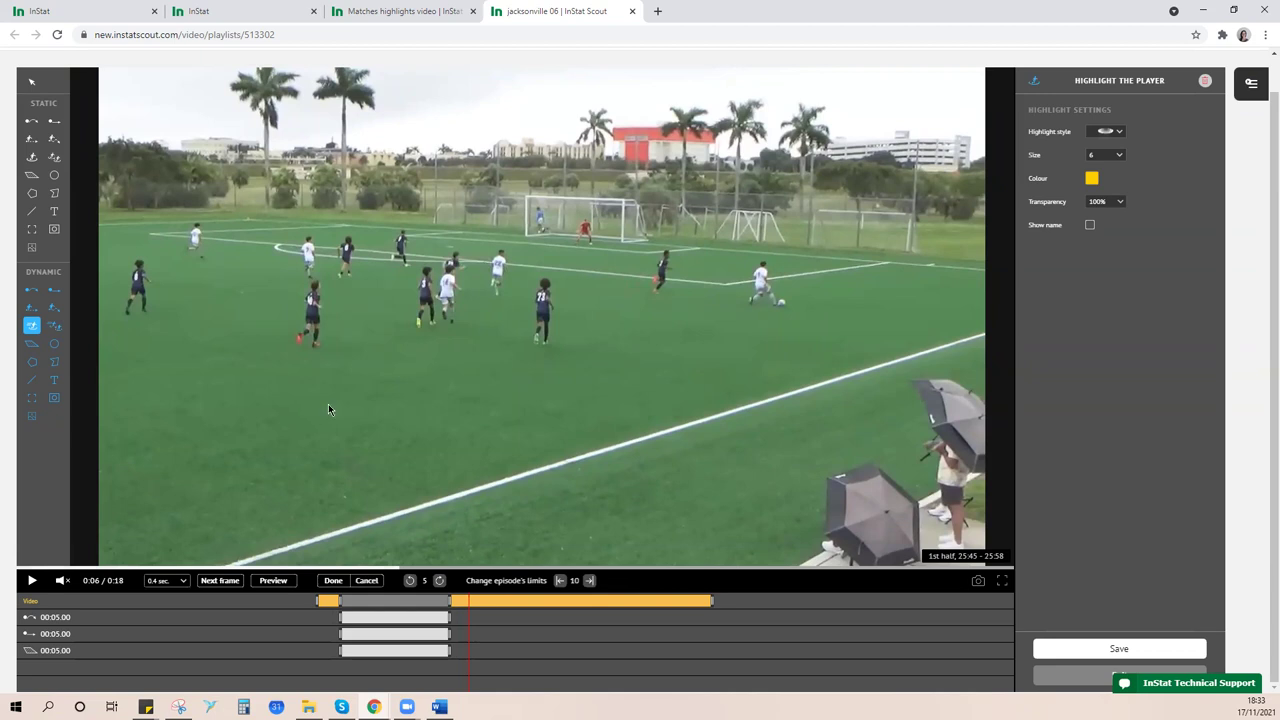
left_click(398, 263)
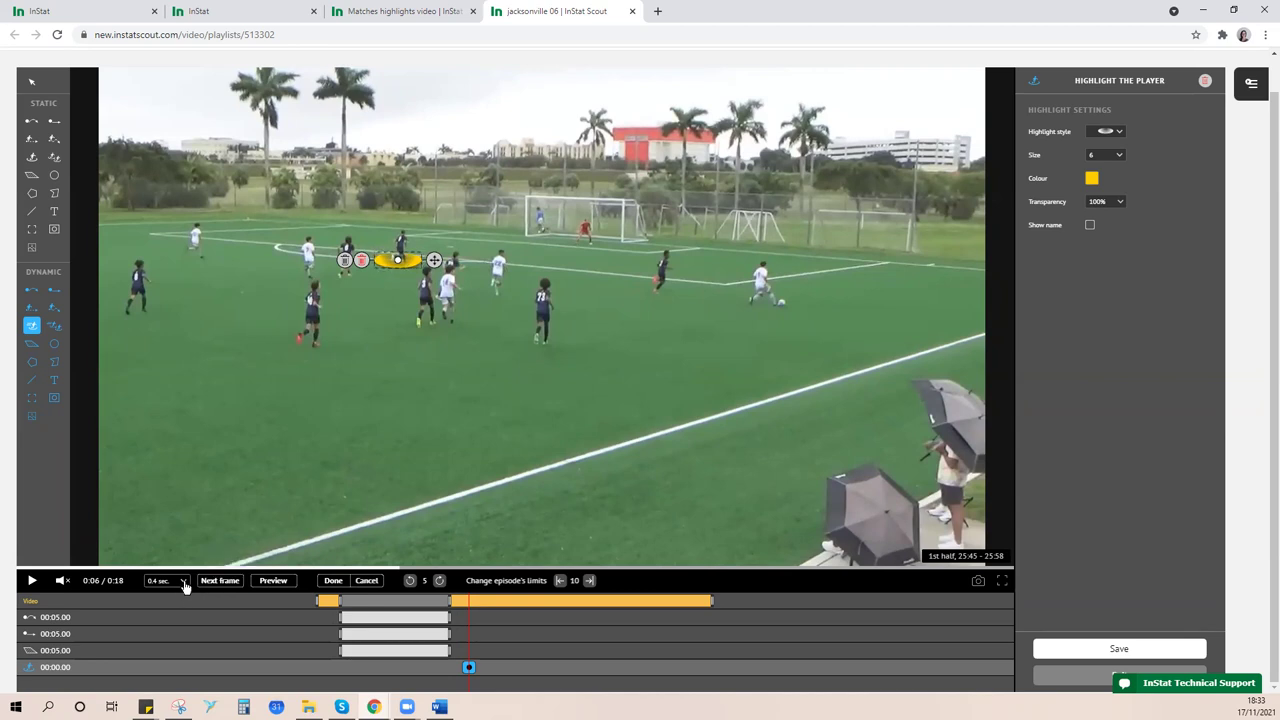
left_click(183, 581)
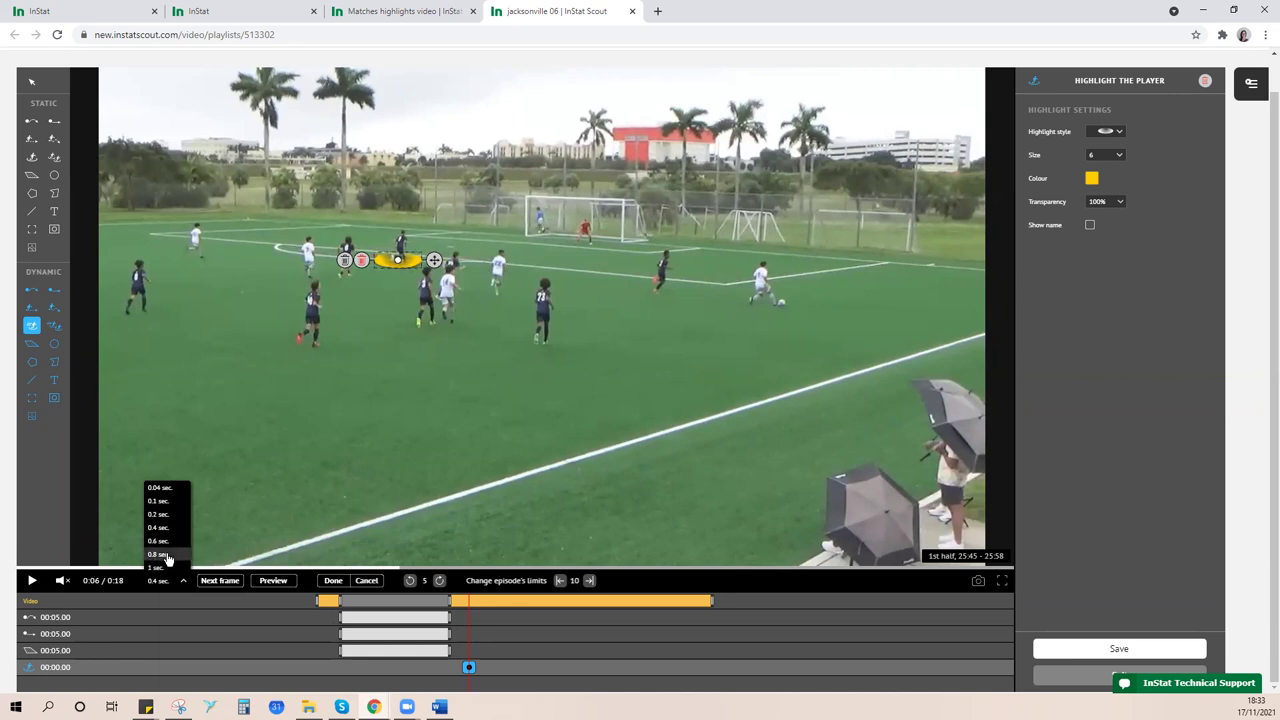
left_click(166, 555)
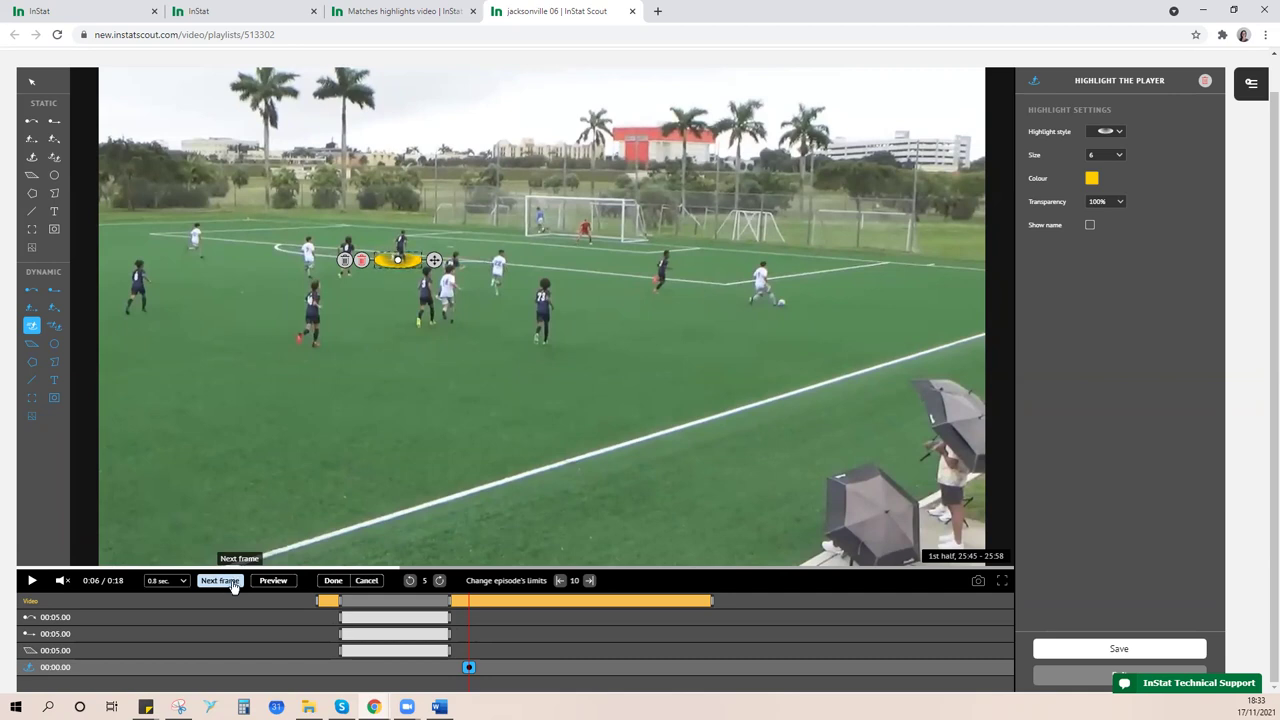
- Move the ellipse with the player across four more keyframes, then preview it following him
left_click(231, 583)
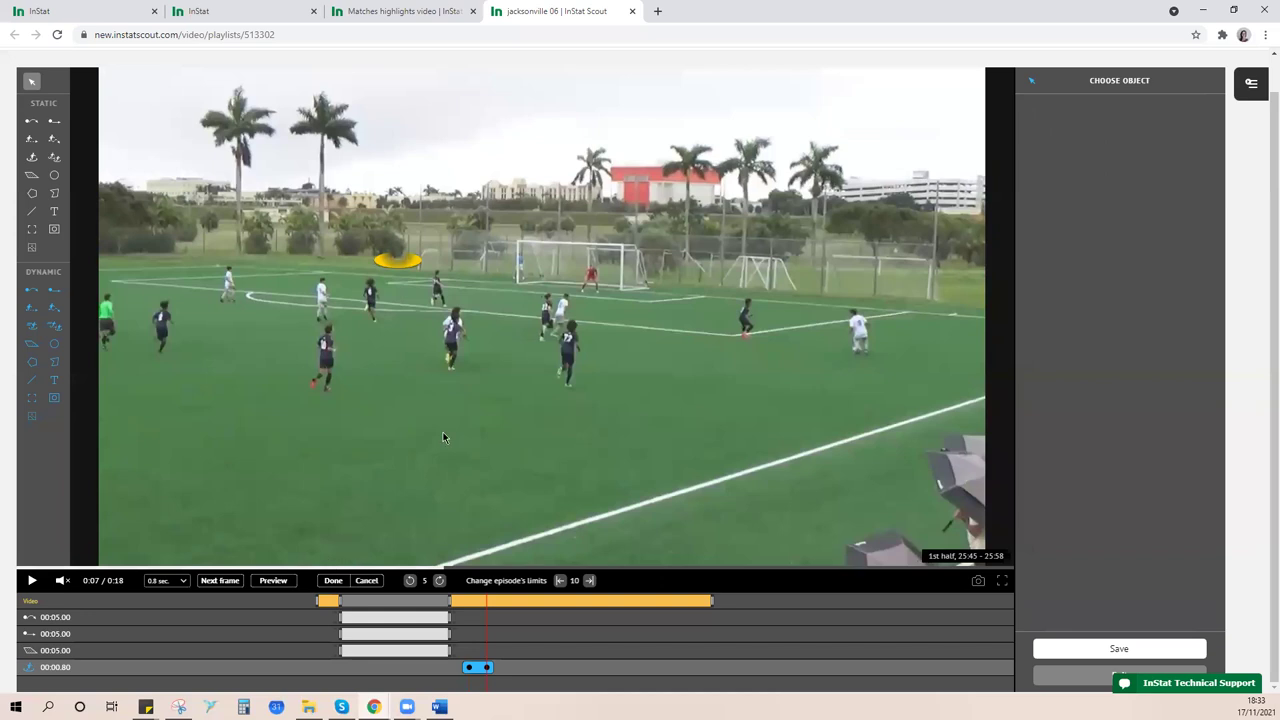
left_click(400, 260)
left_click_drag(399, 259, 438, 305)
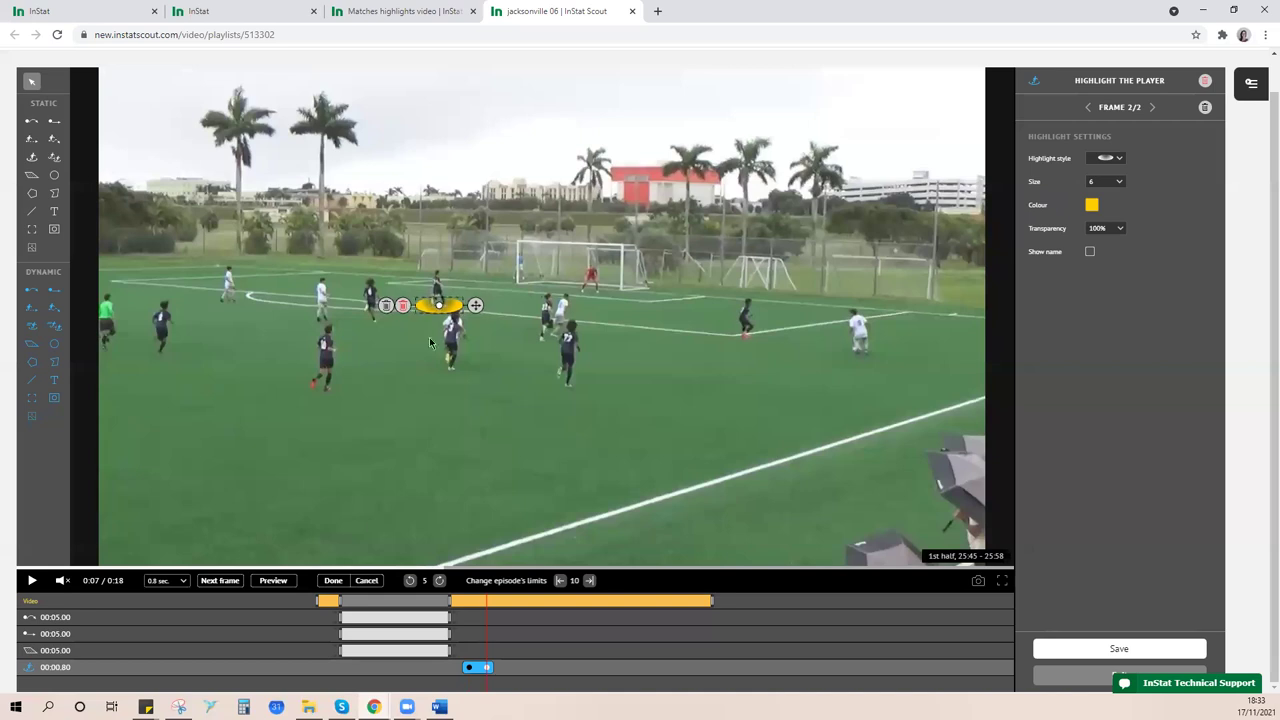
left_click(220, 581)
left_click_drag(456, 313, 452, 345)
left_click(220, 581)
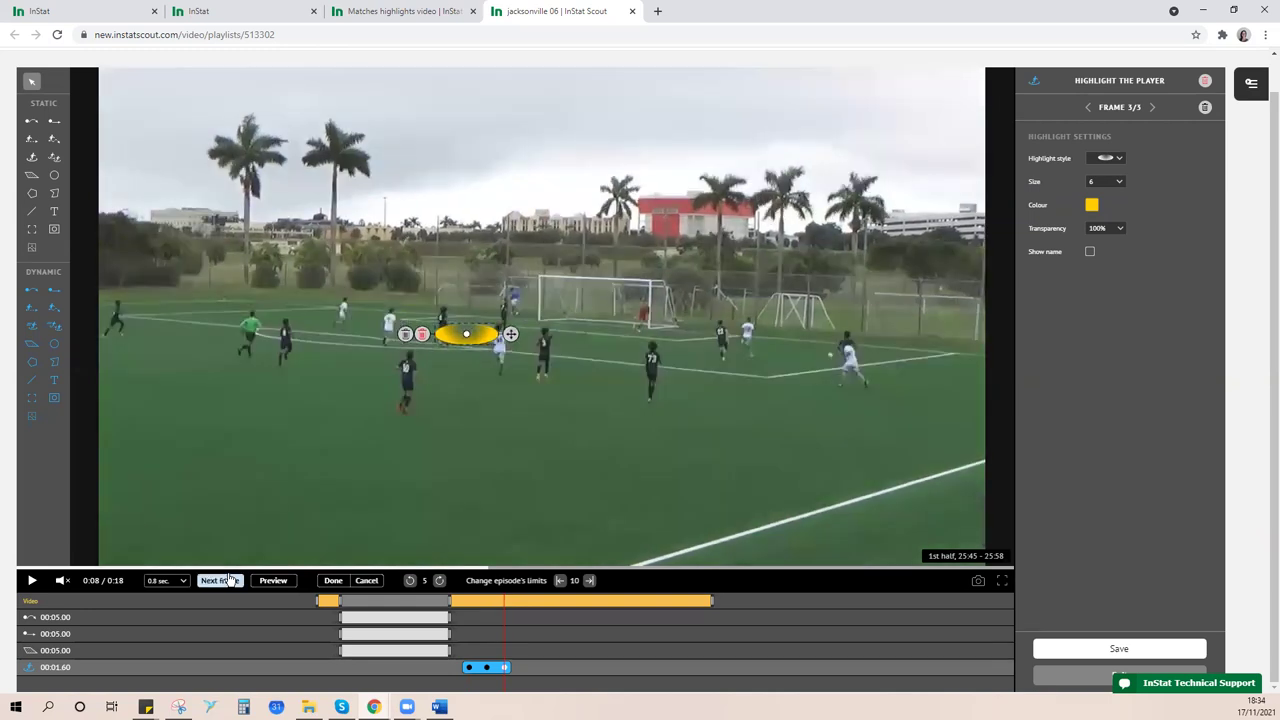
left_click(466, 334)
left_click_drag(466, 334, 504, 326)
left_click(220, 581)
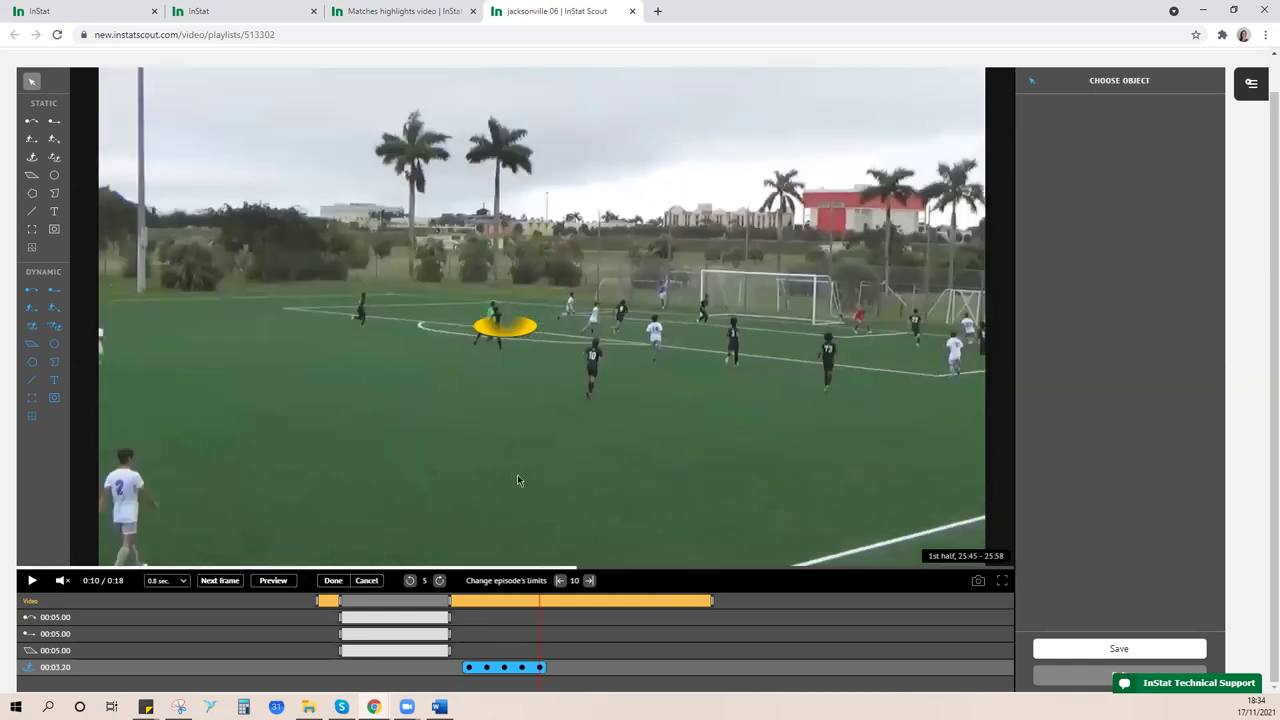
left_click(527, 341)
left_click_drag(527, 341, 701, 324)
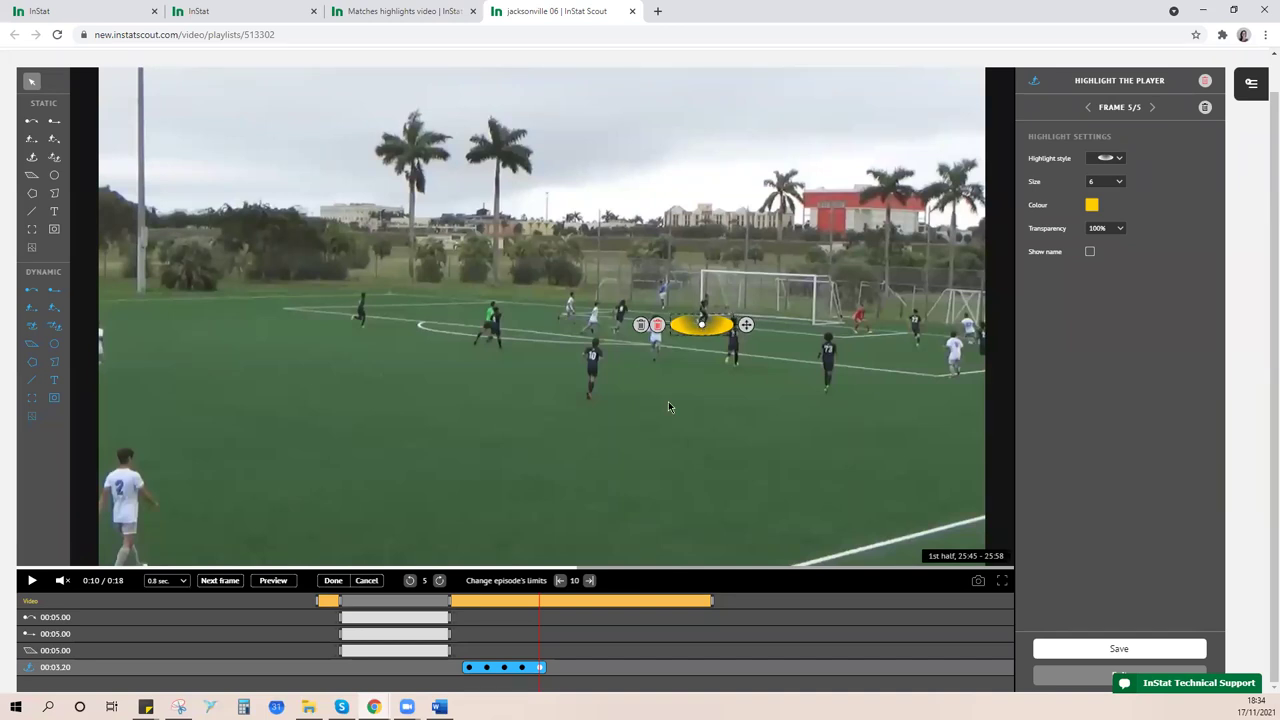
left_click(271, 582)
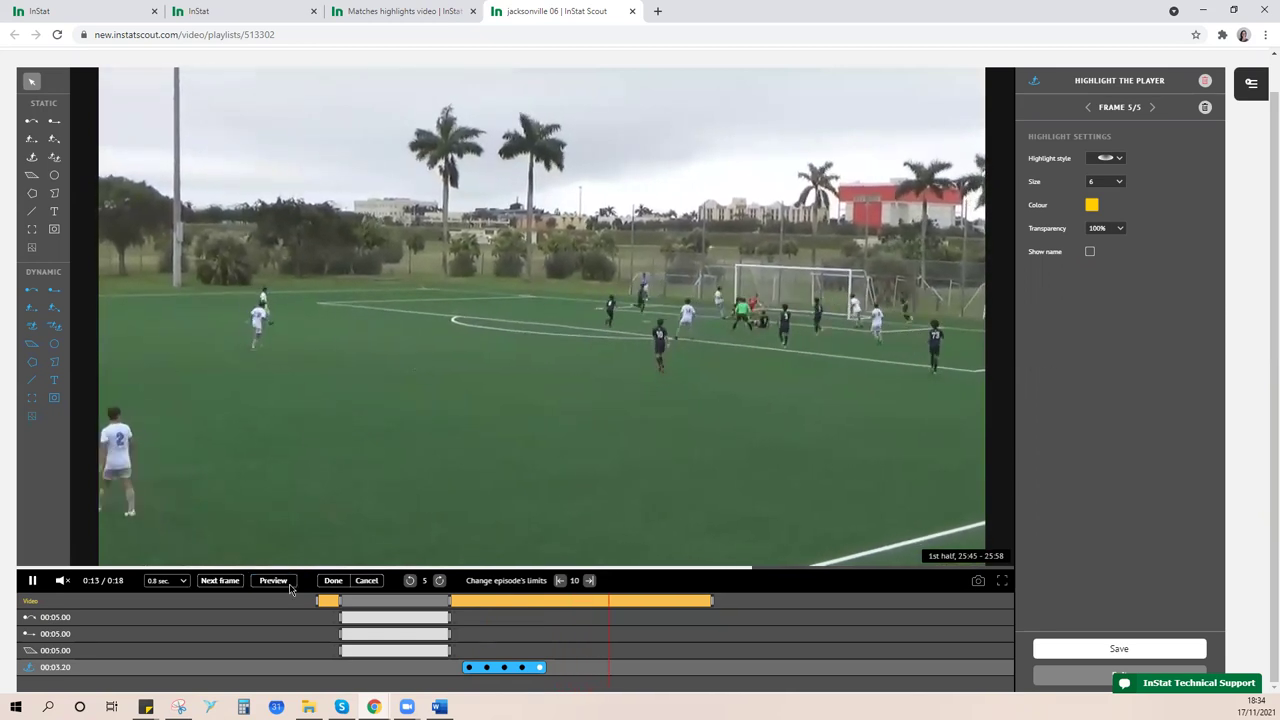
left_click(32, 580)
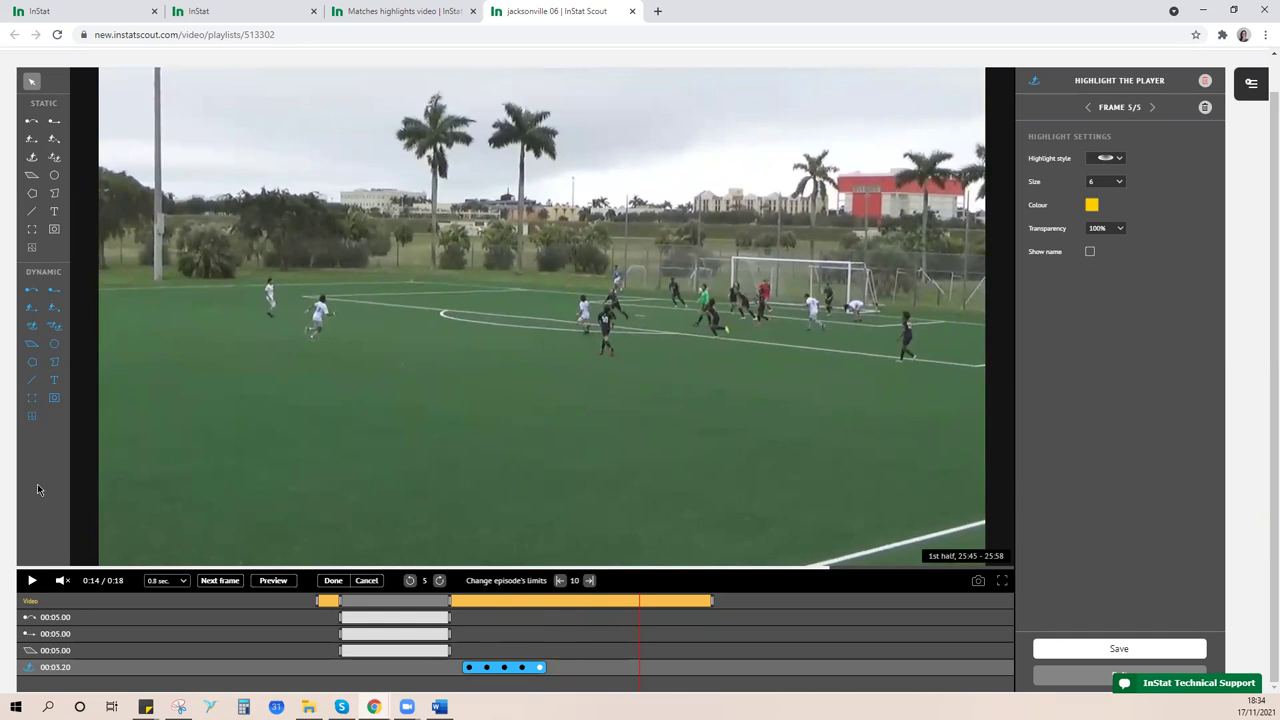
left_click(55, 380)
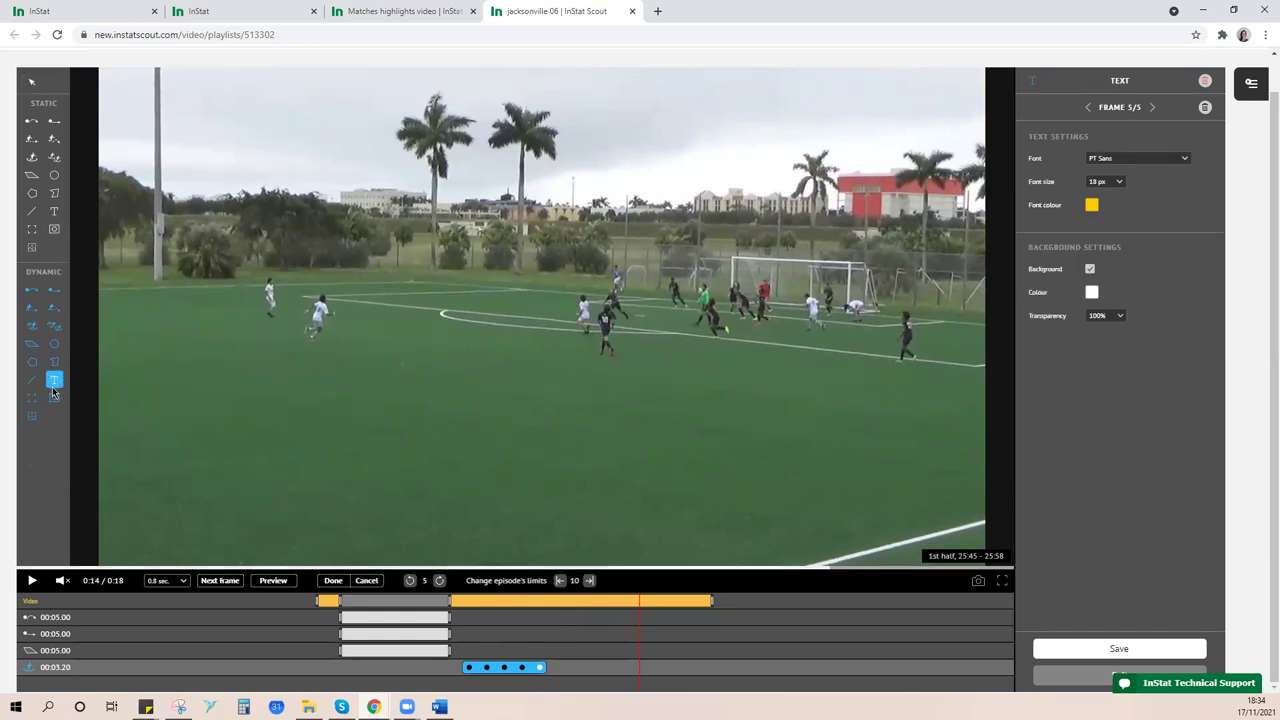
left_click(266, 341)
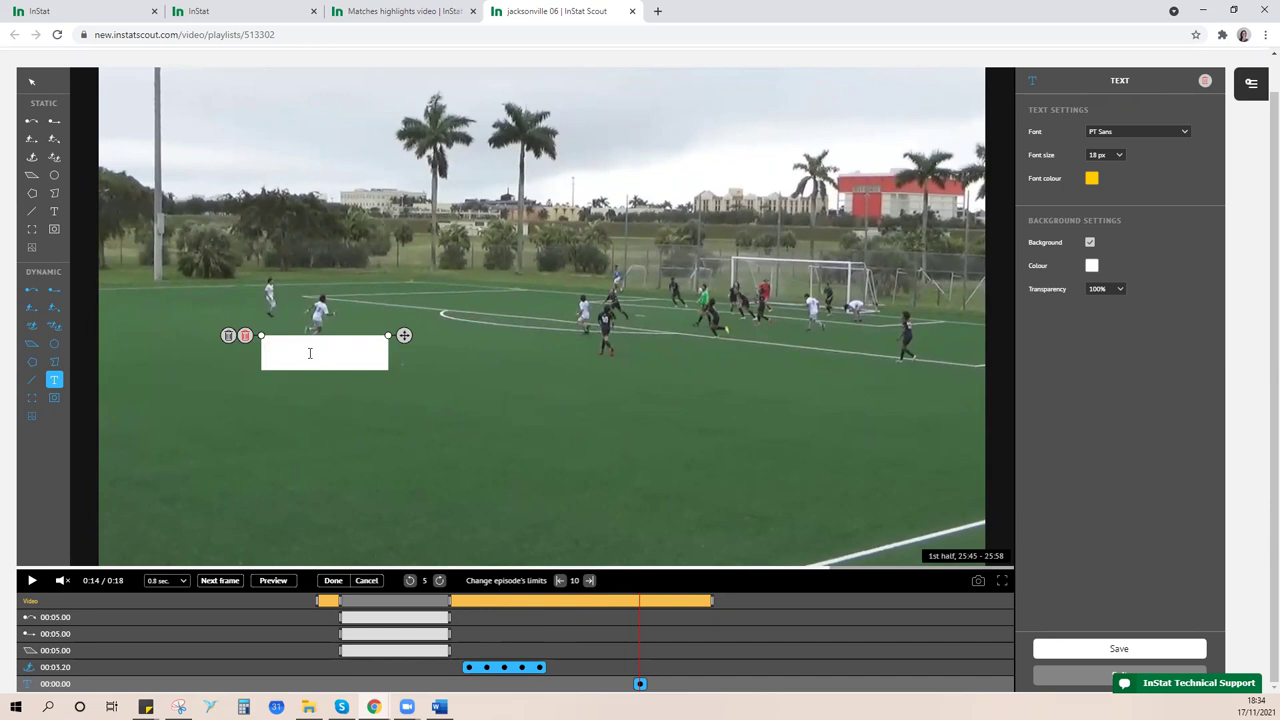
type("Pass to the left")
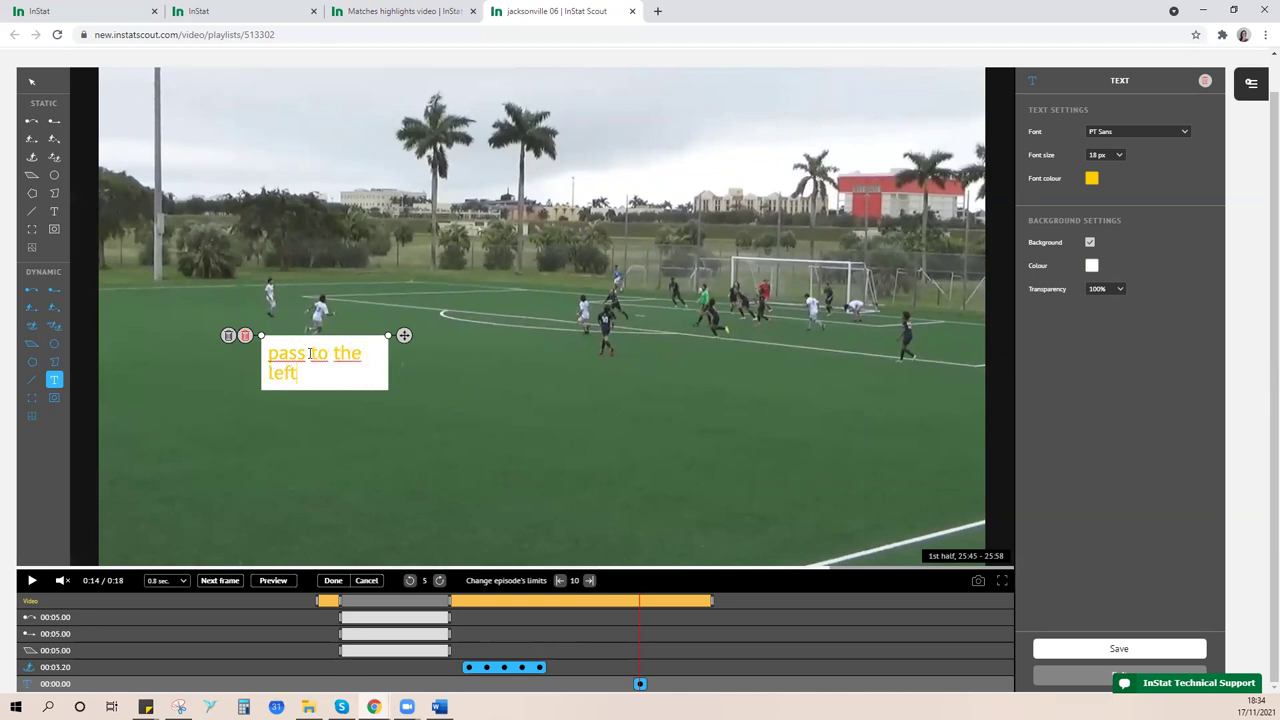
left_click(30, 581)
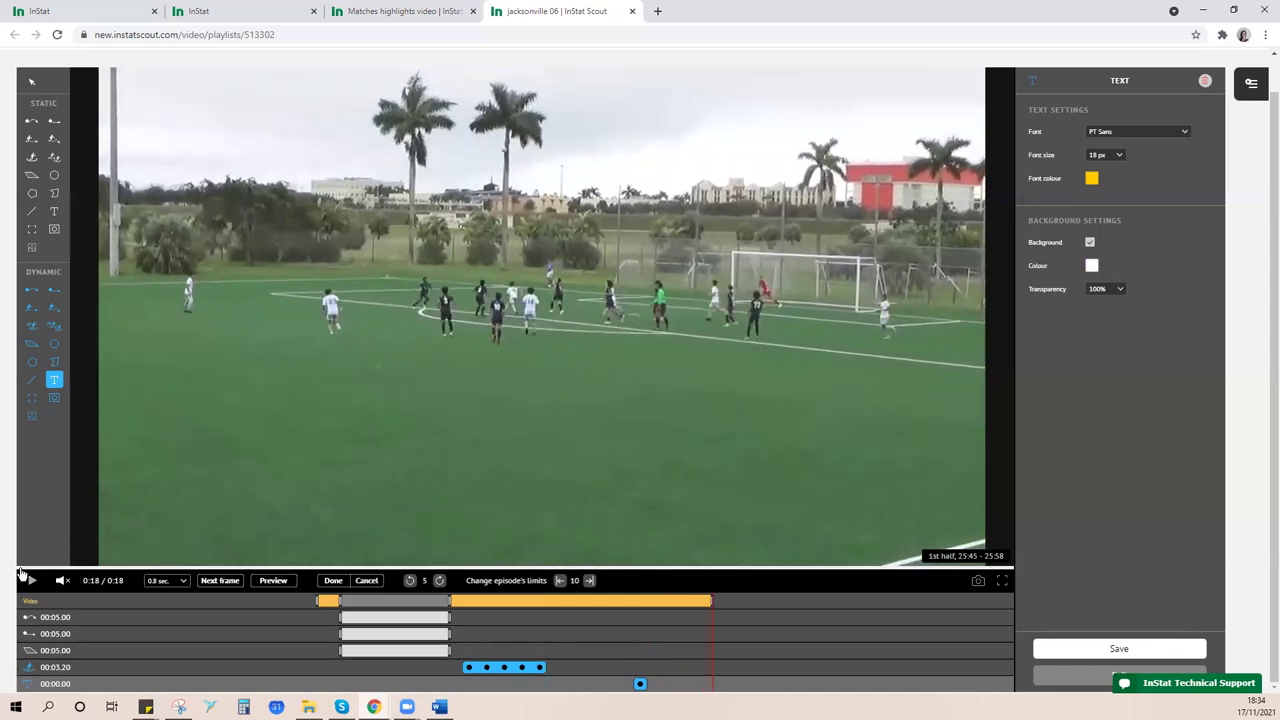
left_click(30, 581)
left_click(30, 581)
- Change the step duration to 1 sec. and jump to the 'pass to the left' text at 0:14
left_click(182, 584)
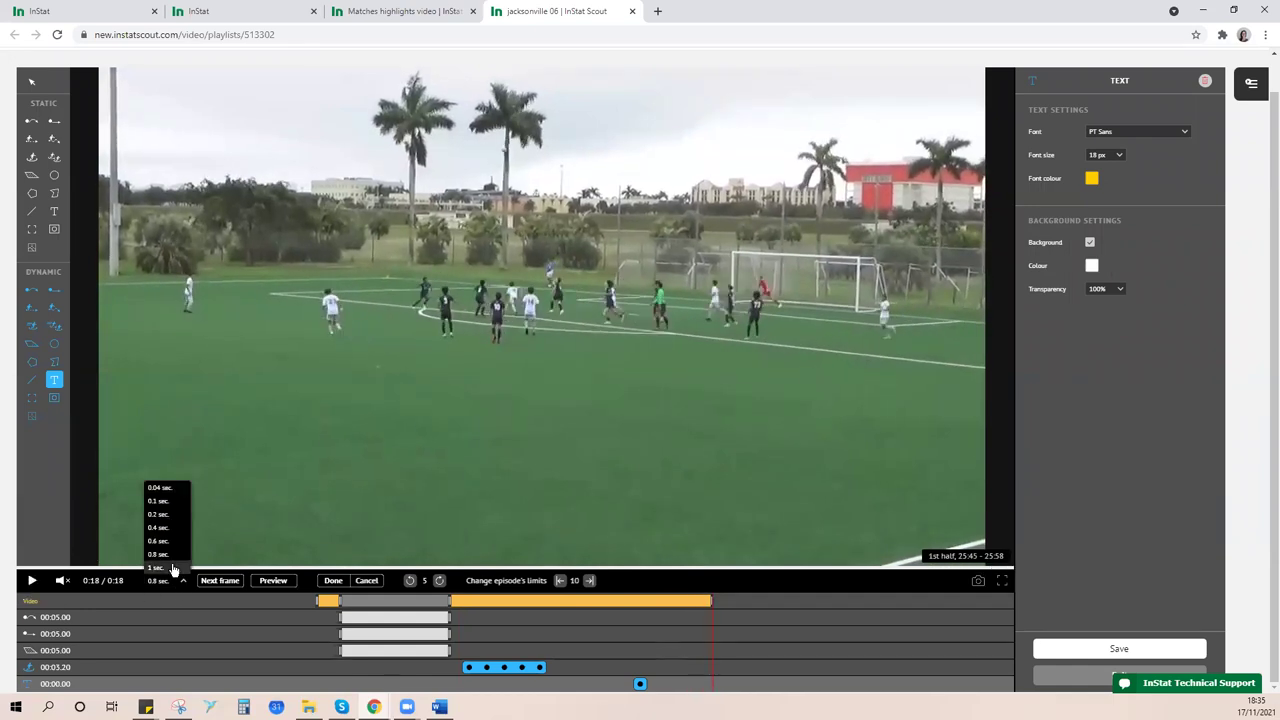
left_click(183, 582)
left_click(178, 568)
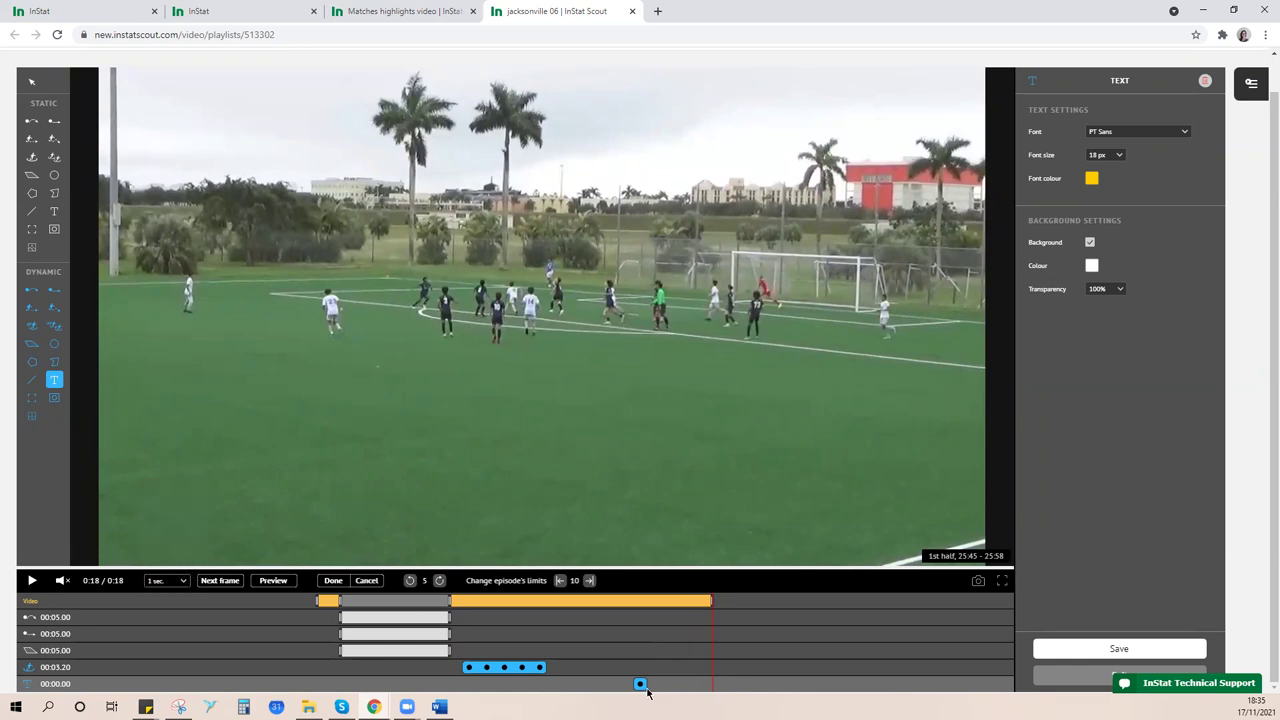
left_click(640, 684)
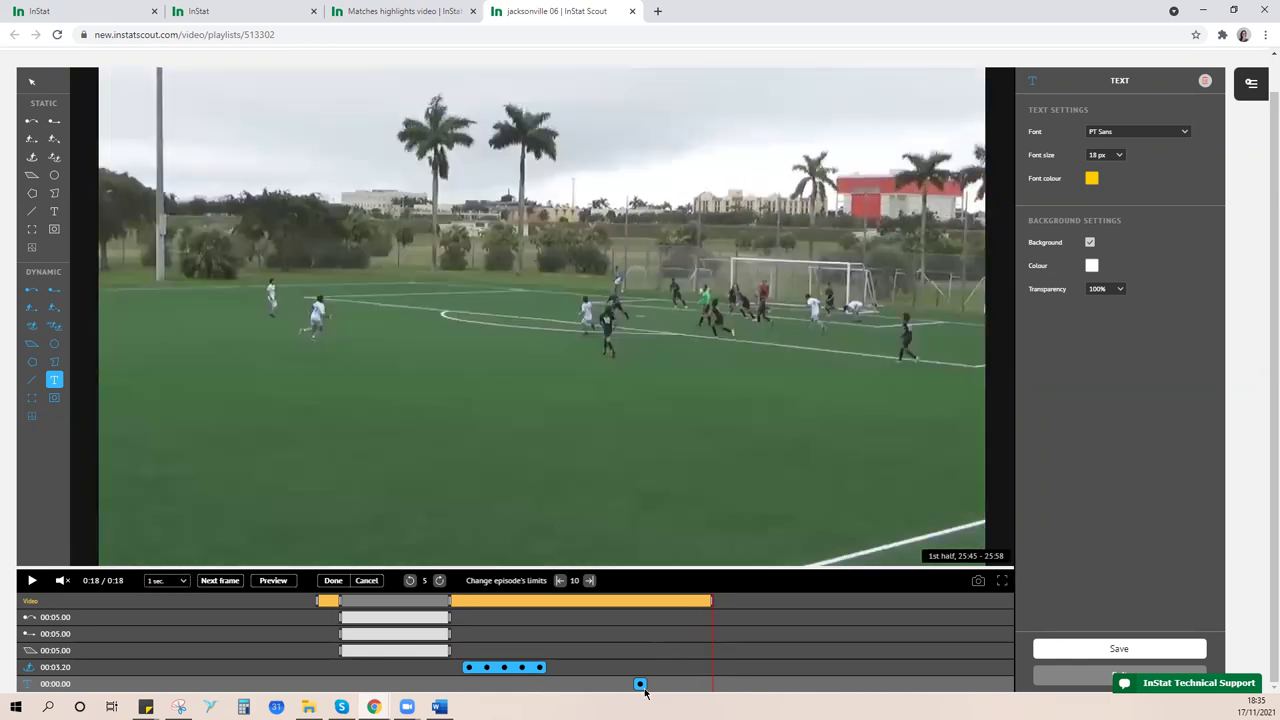
left_click(181, 582)
left_click(172, 568)
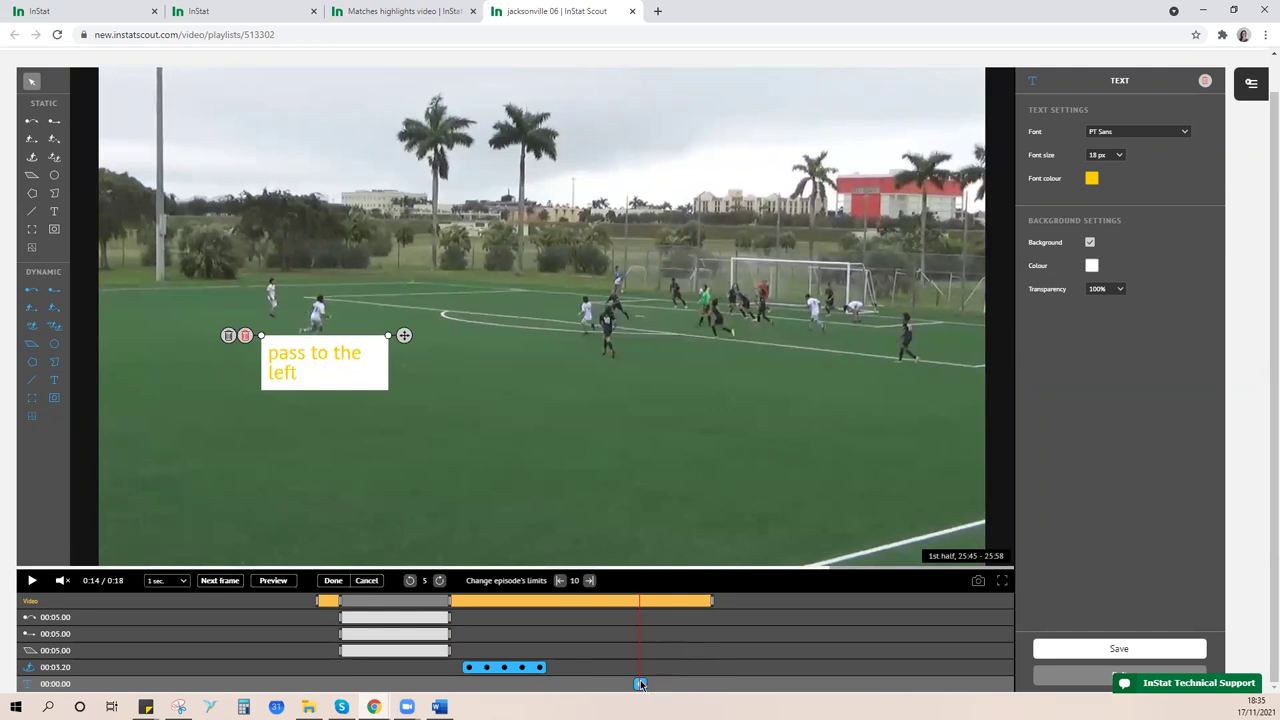
left_click(439, 580)
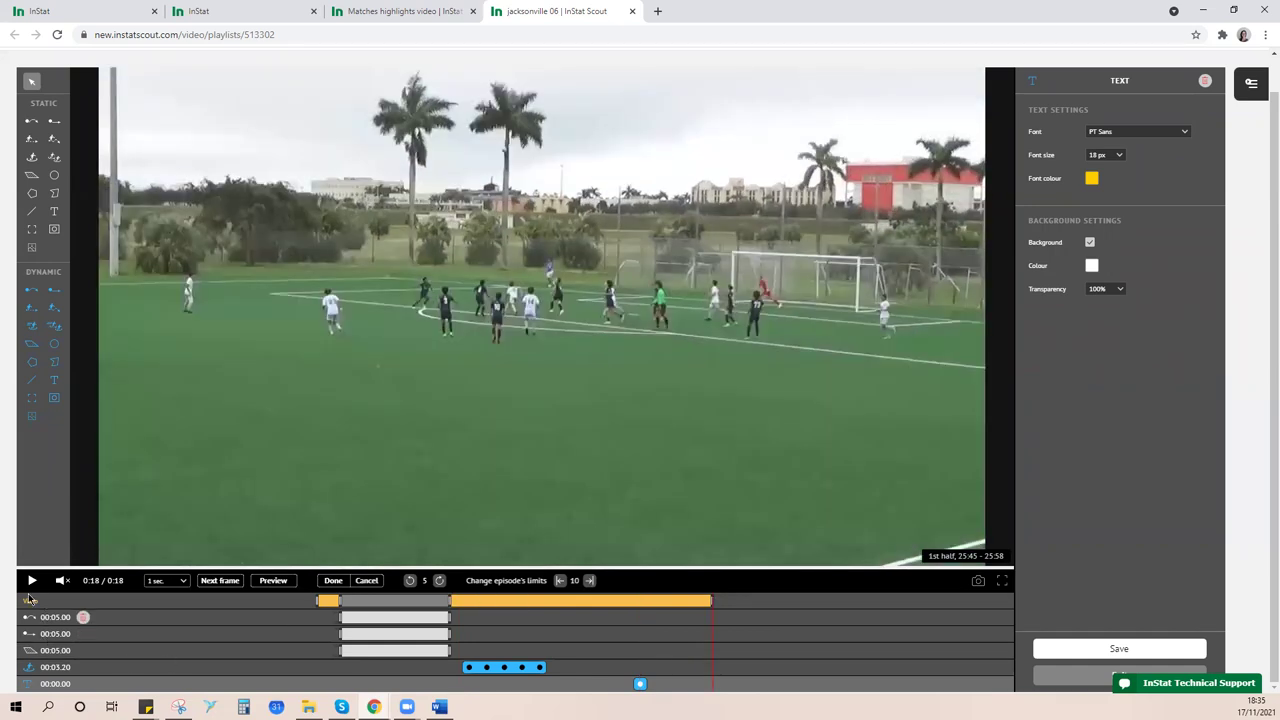
left_click(31, 579)
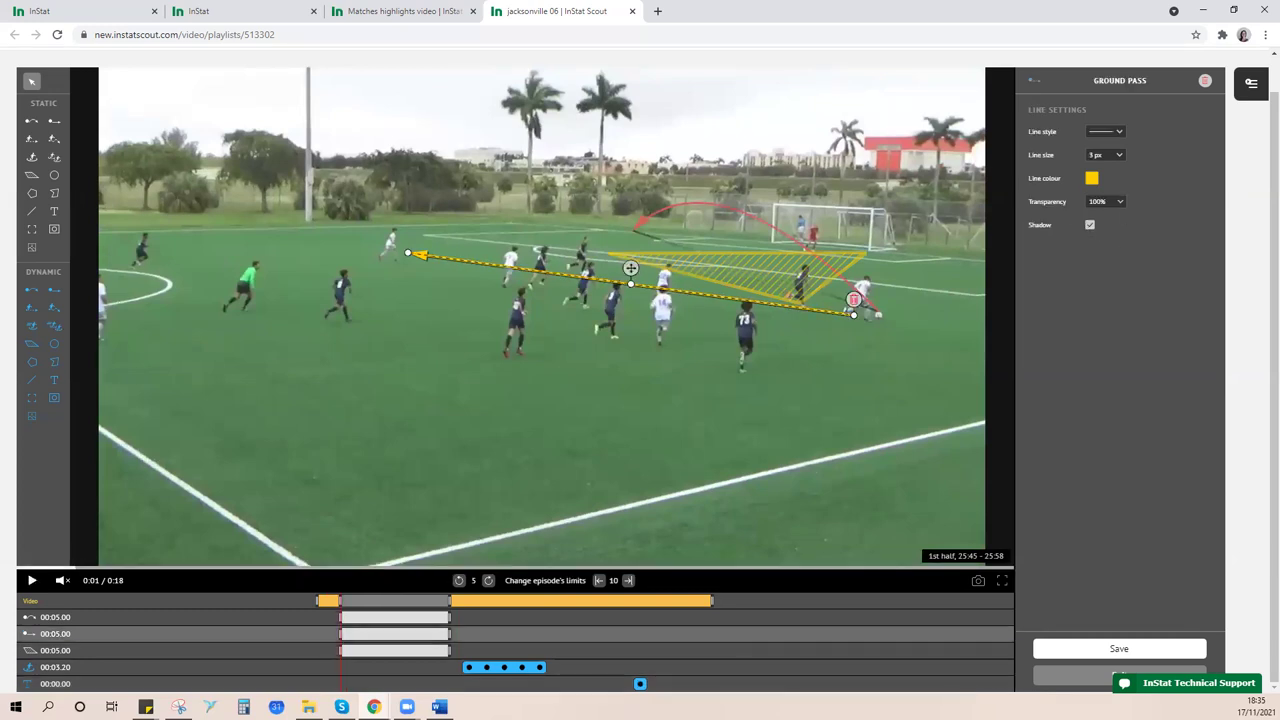
left_click(640, 684)
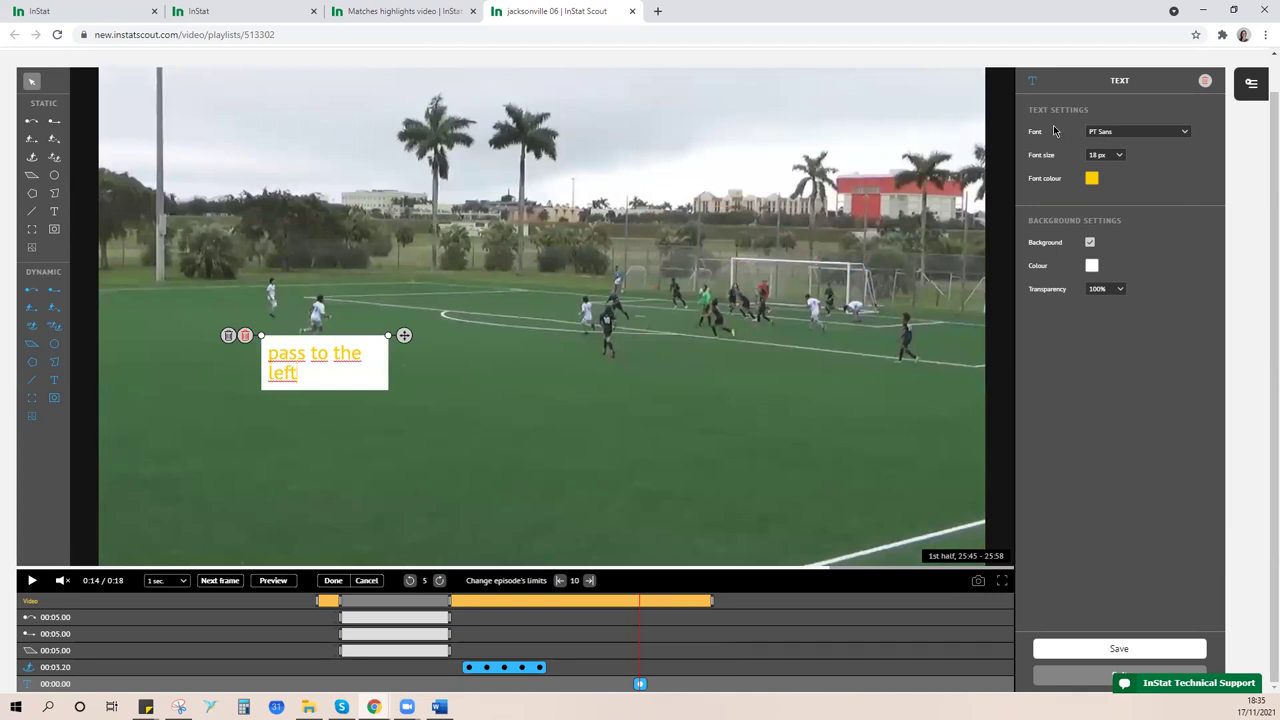
- Set the 'pass to the left' text font to Copperplate in a dark blue colour
left_click(1125, 135)
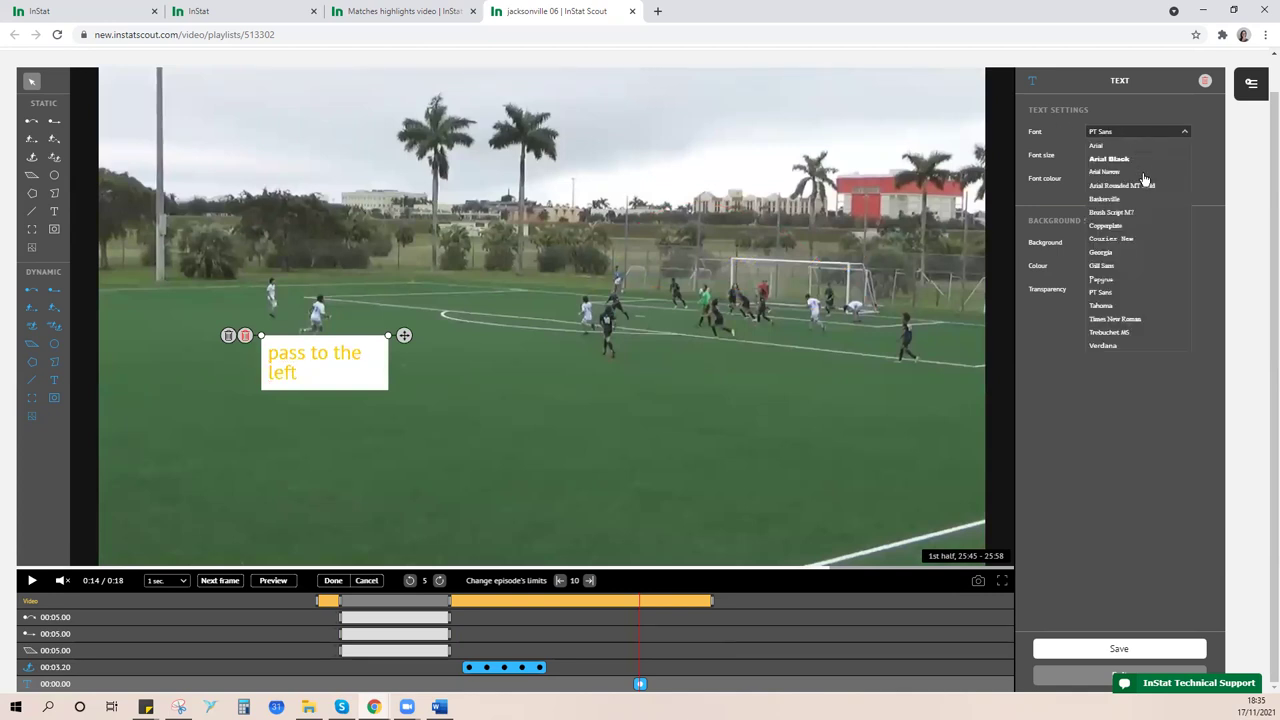
left_click(1122, 227)
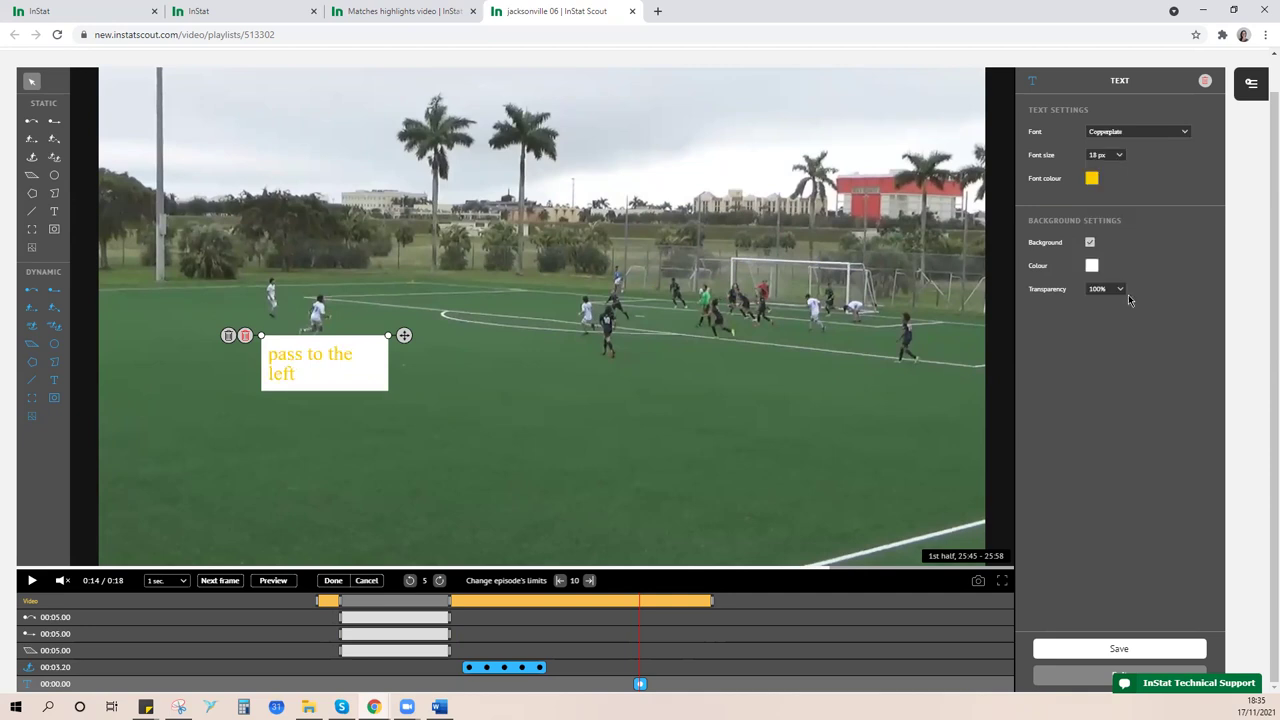
left_click(1092, 179)
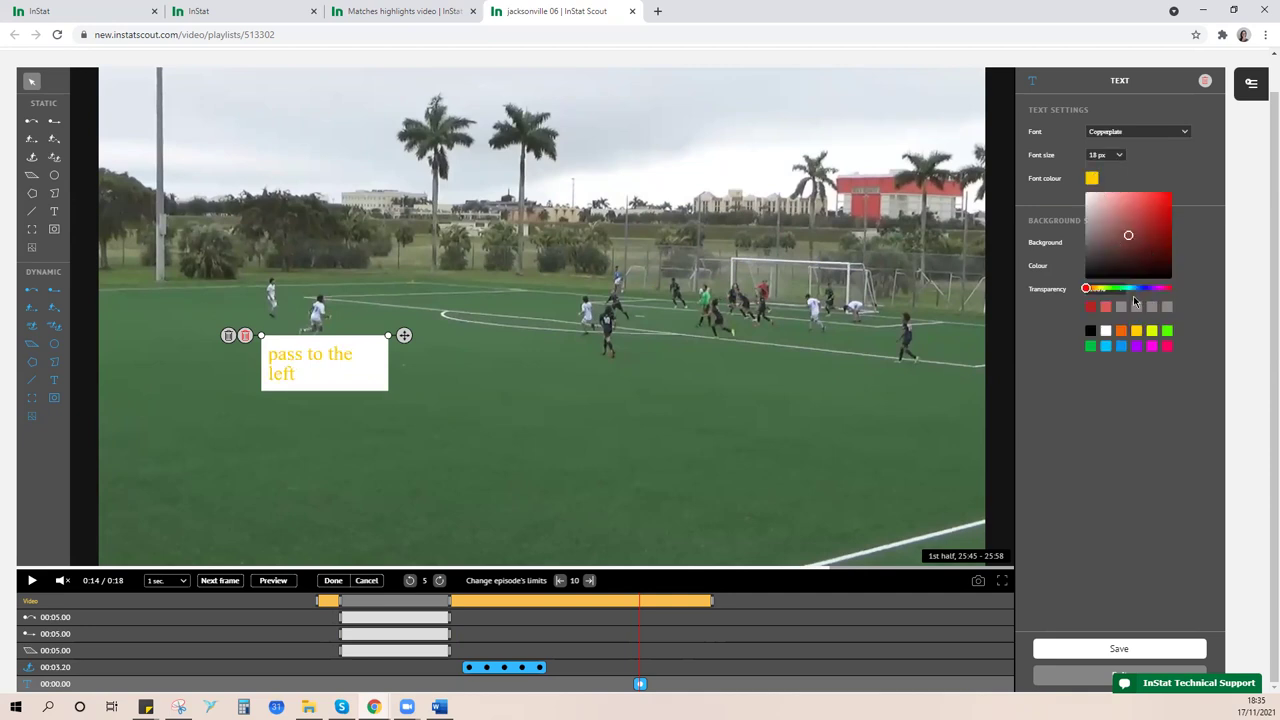
left_click(1121, 347)
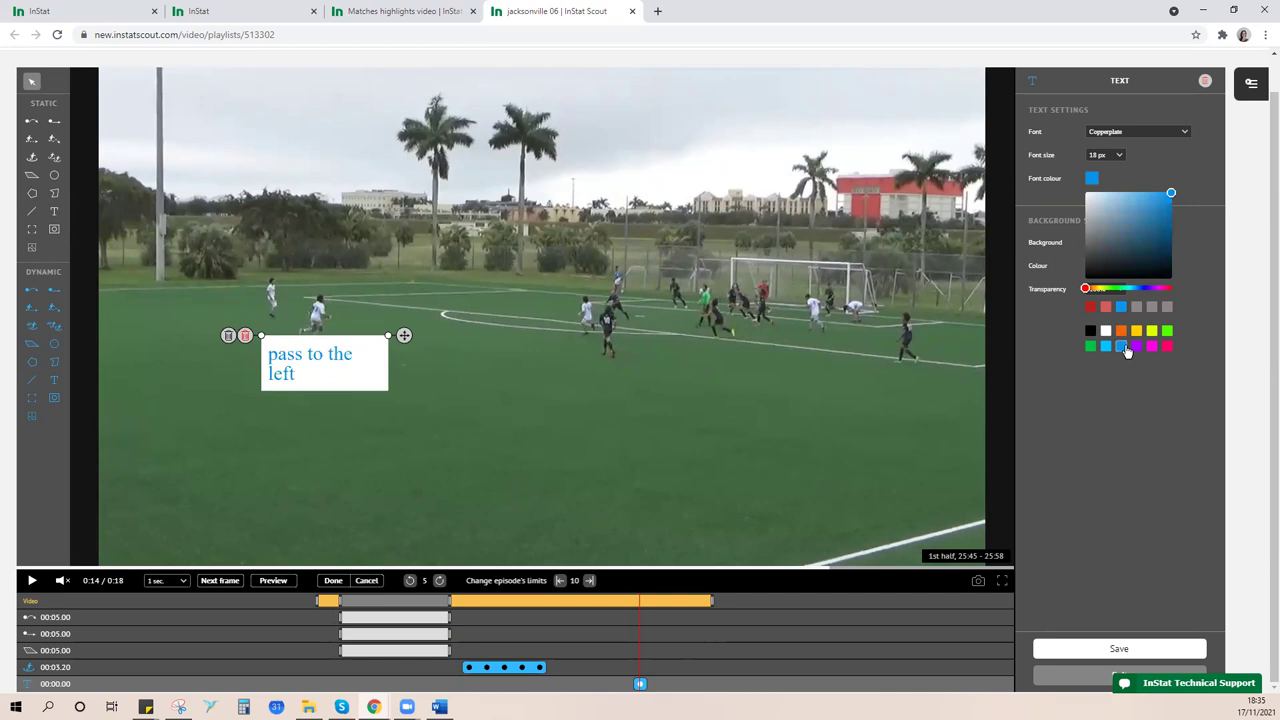
left_click_drag(1170, 194, 1164, 247)
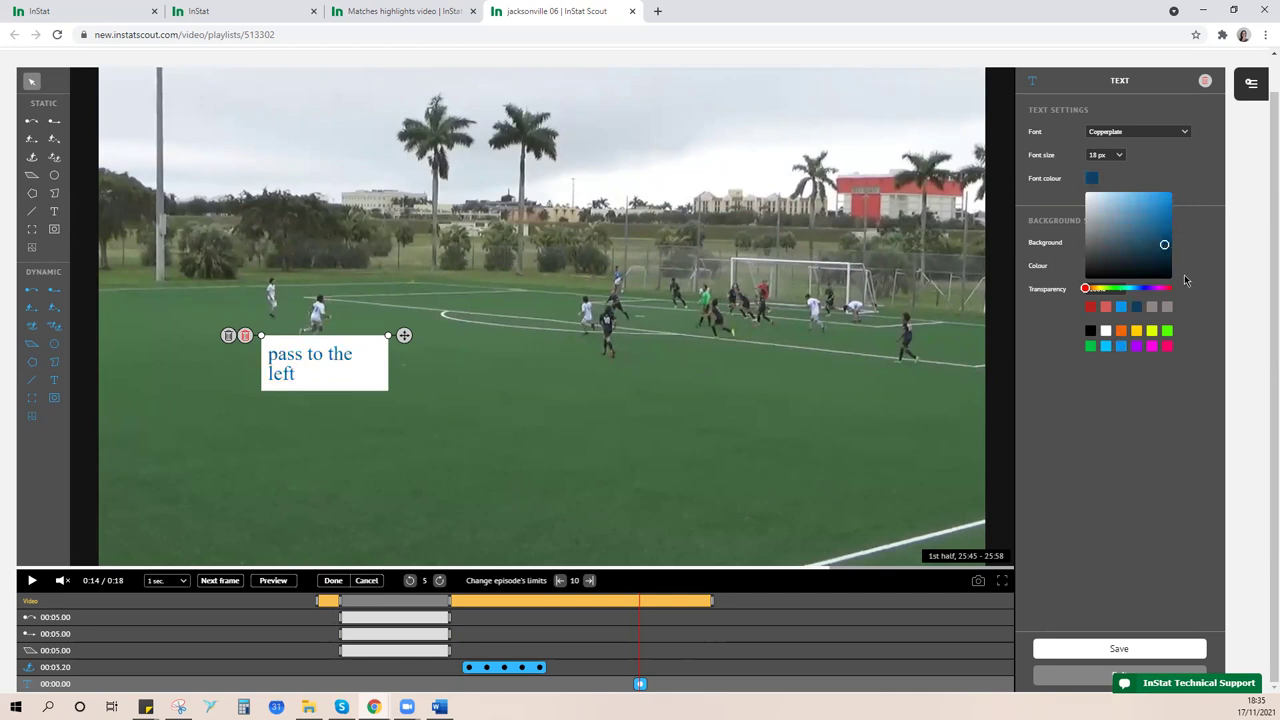
left_click(1140, 165)
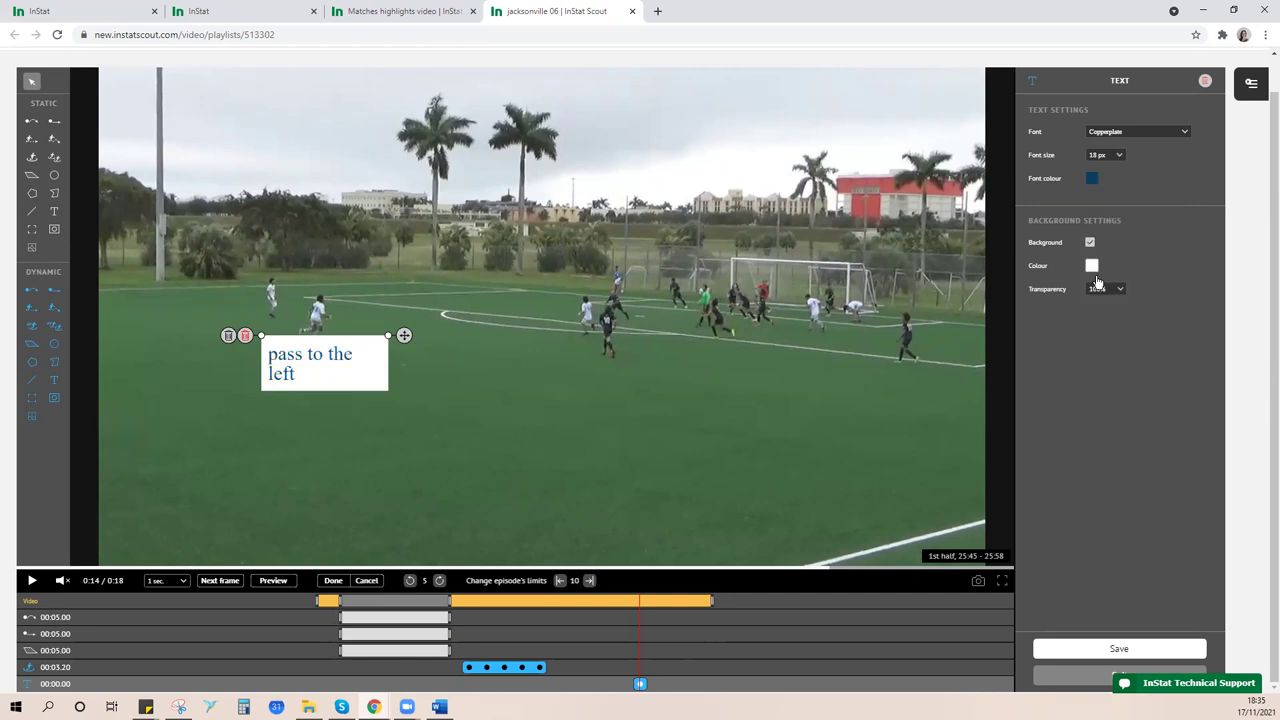
- Make the text 10 px and set the background transparency to 0%
left_click(1118, 157)
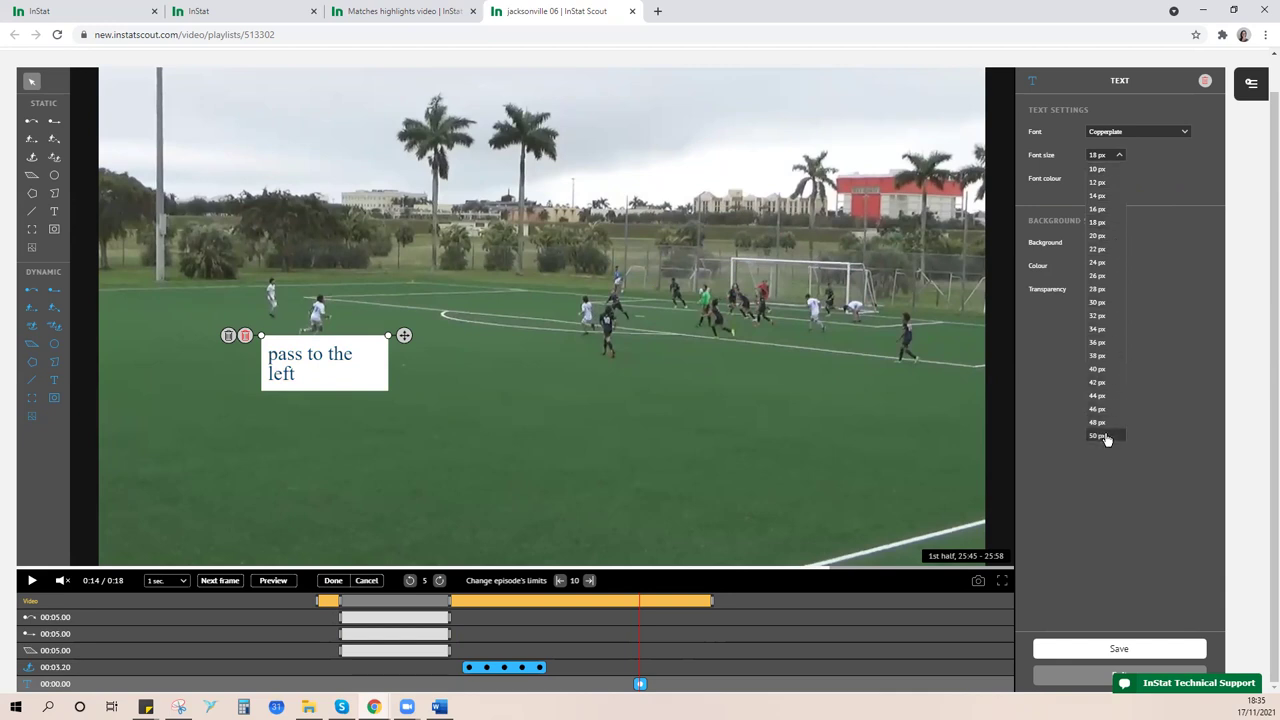
left_click(1105, 435)
left_click(1108, 160)
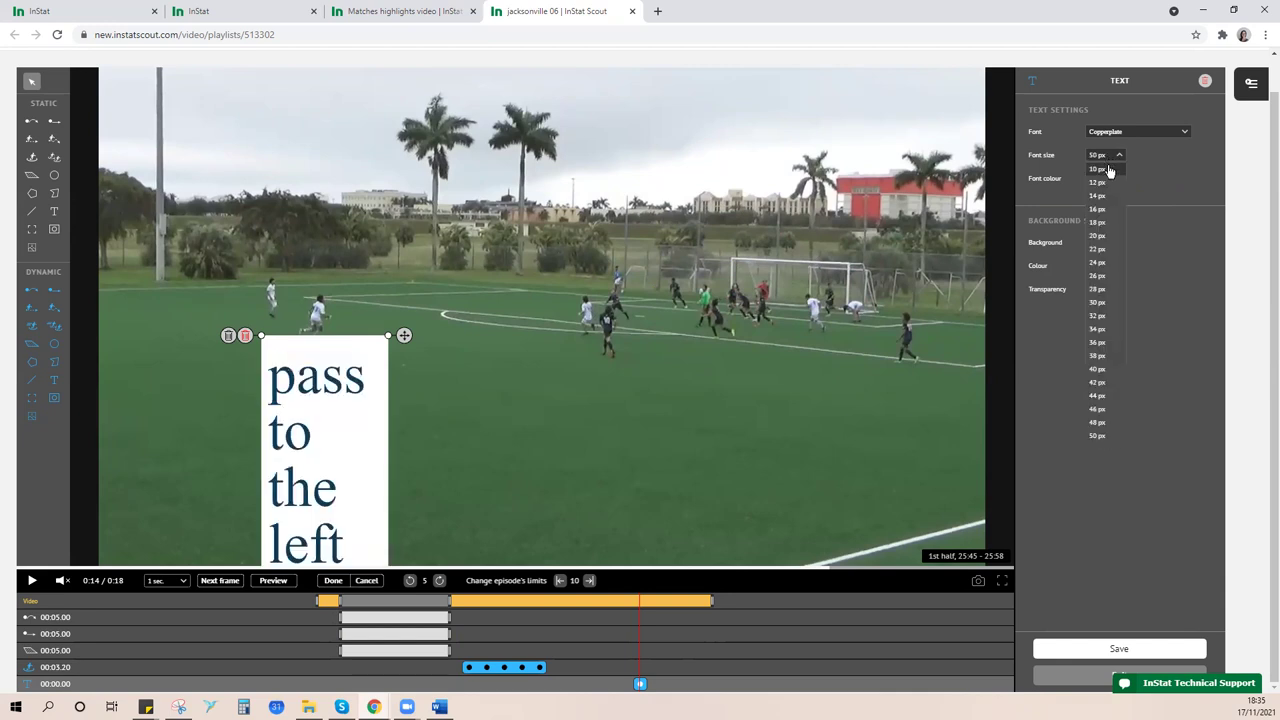
left_click(1108, 172)
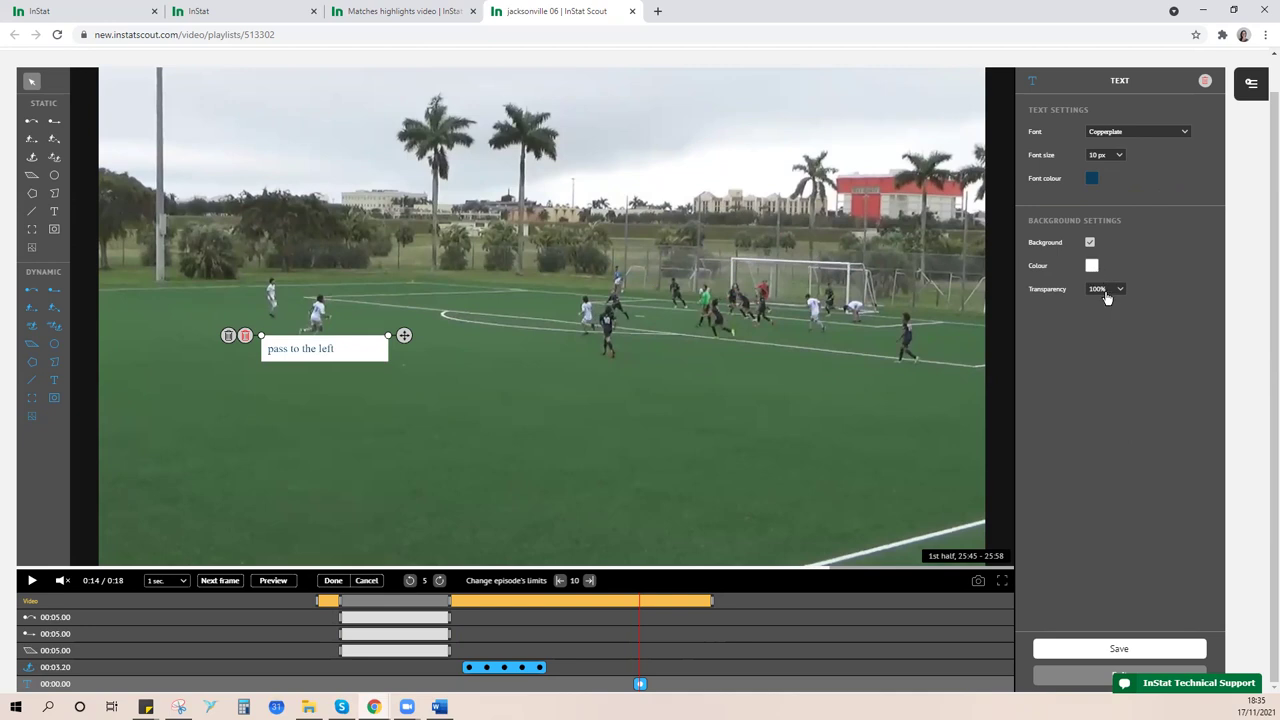
left_click(1120, 289)
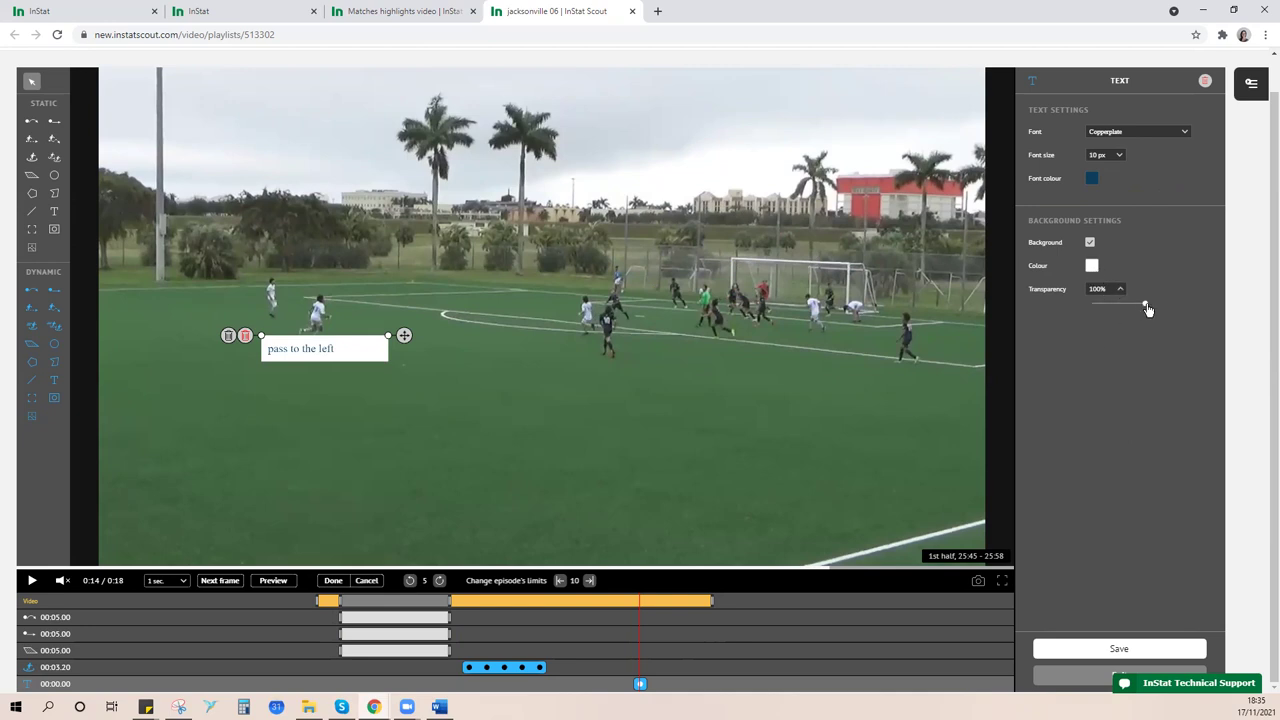
left_click(1085, 309)
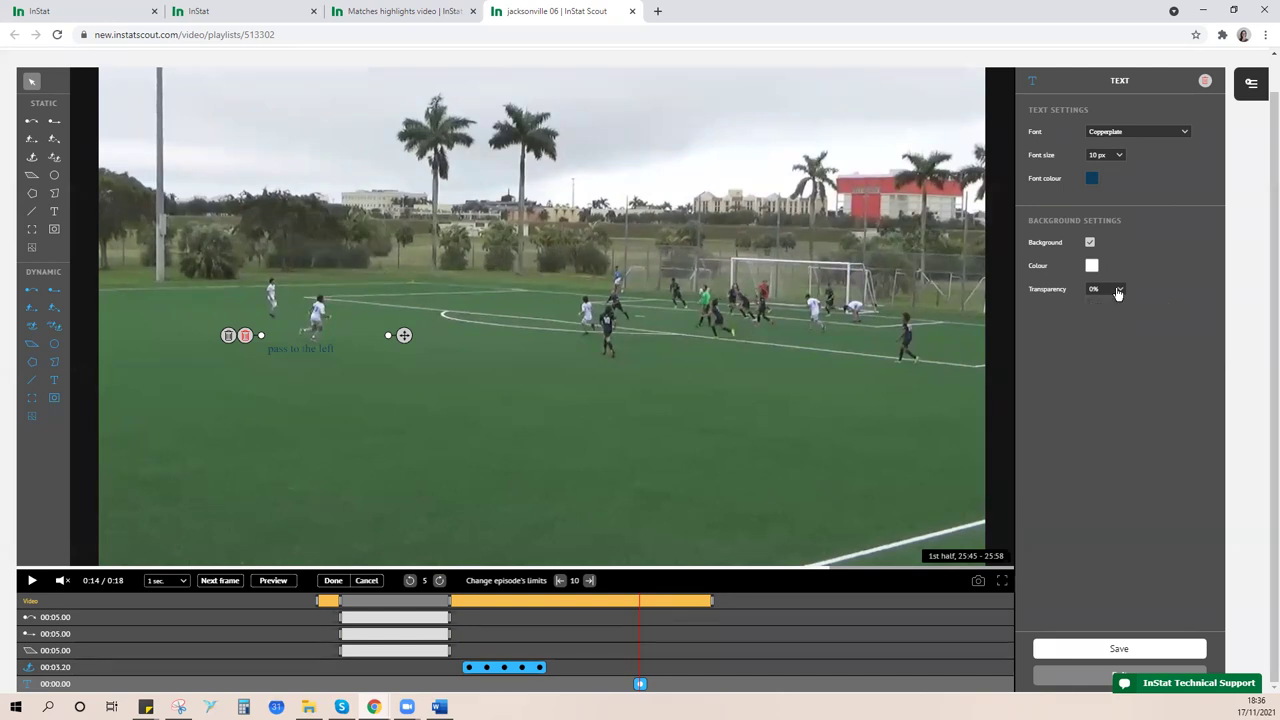
left_click_drag(1094, 306, 1161, 310)
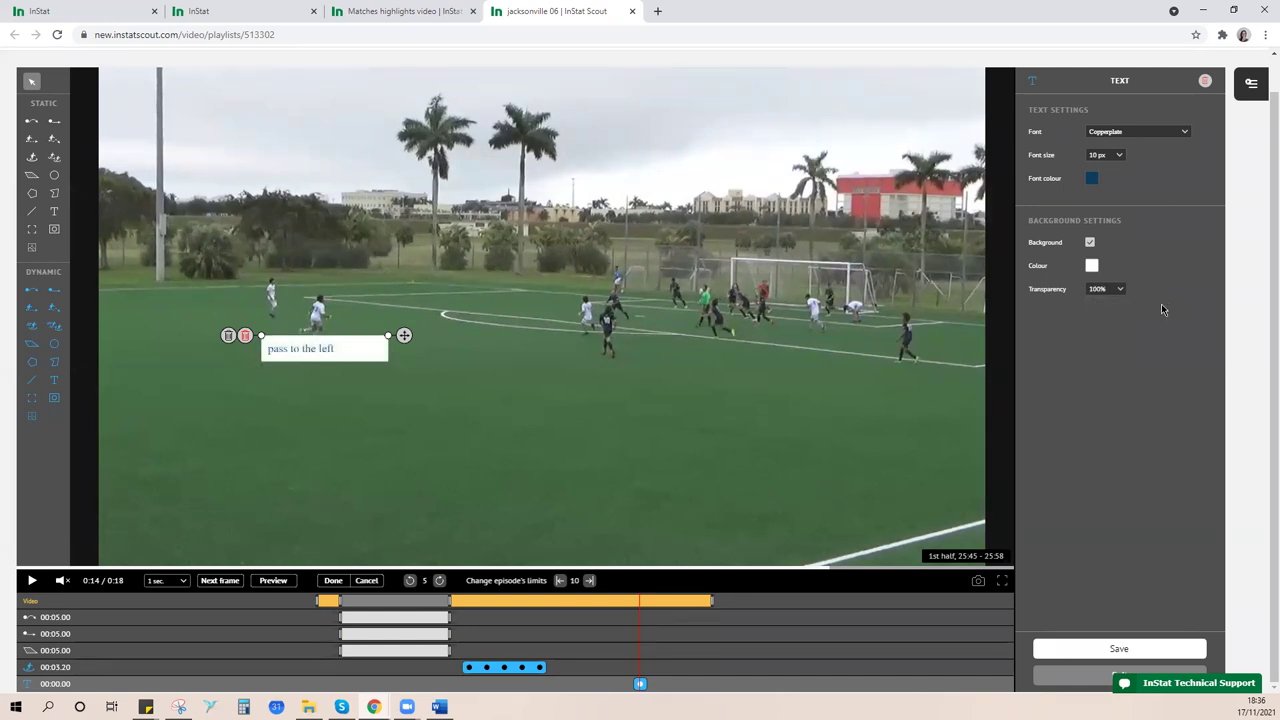
left_click(1112, 290)
left_click_drag(1143, 306, 1088, 307)
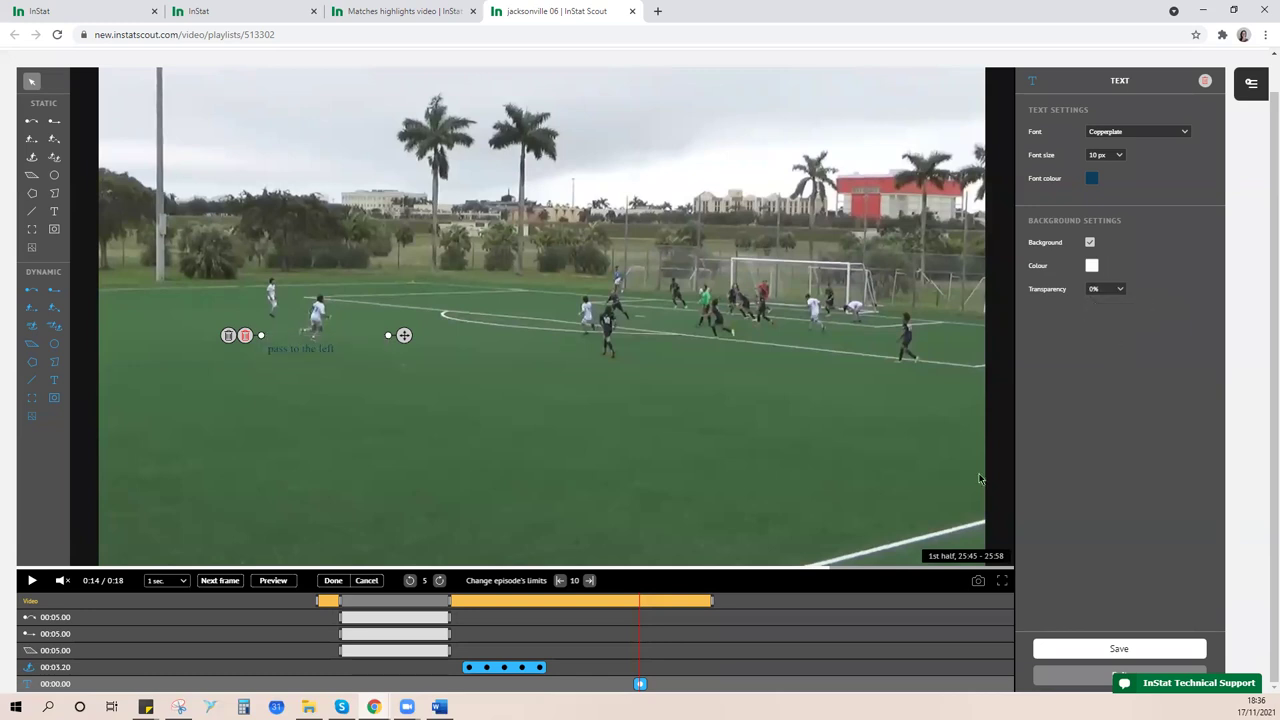
- Play the clip to check the pass arrows, then save the annotations to the jacksonville 06 playlist
left_click(32, 581)
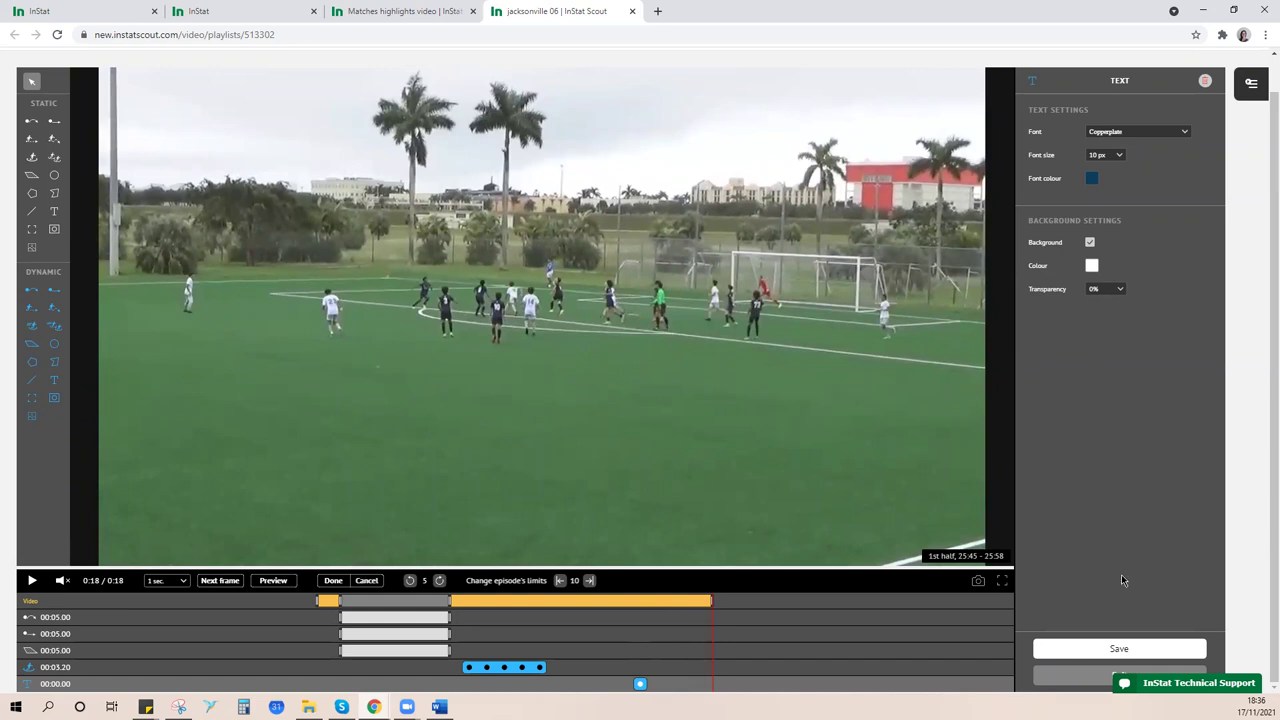
left_click(1120, 651)
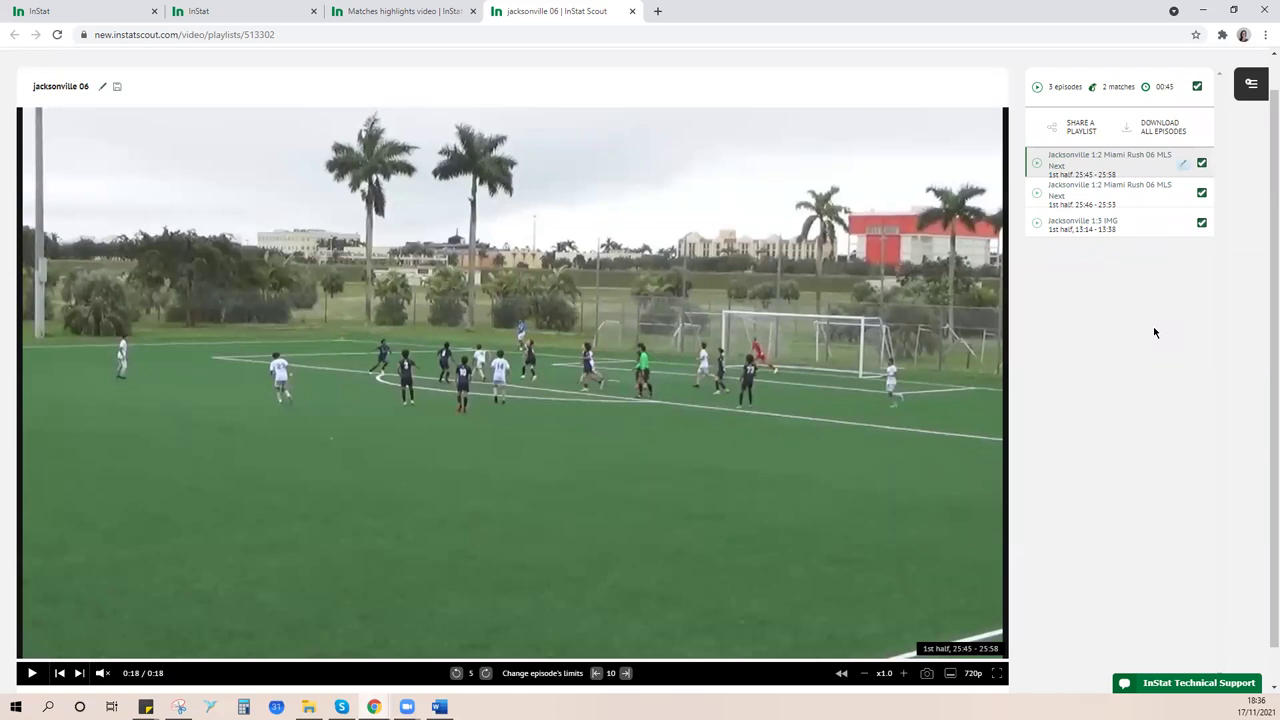
- In the Share video form, enter the contact's e-mail and add the suggested contact as recipient
left_click(1071, 138)
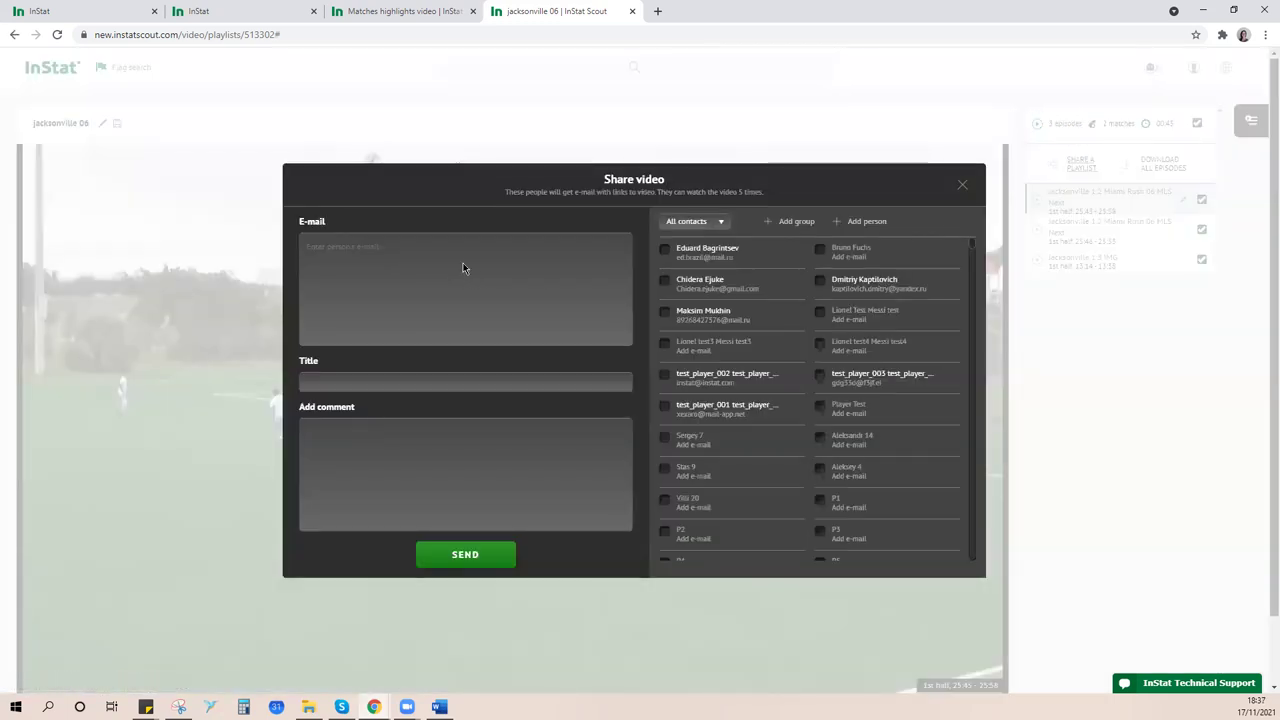
left_click(419, 262)
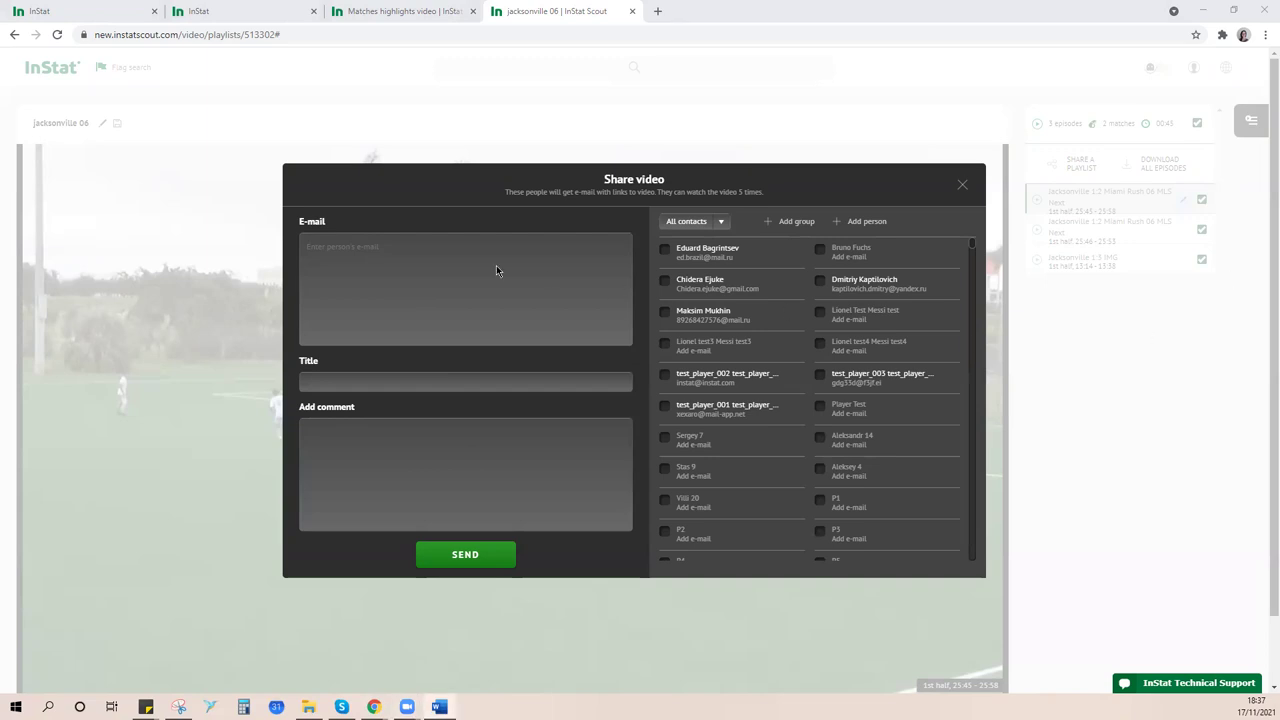
left_click(1095, 179)
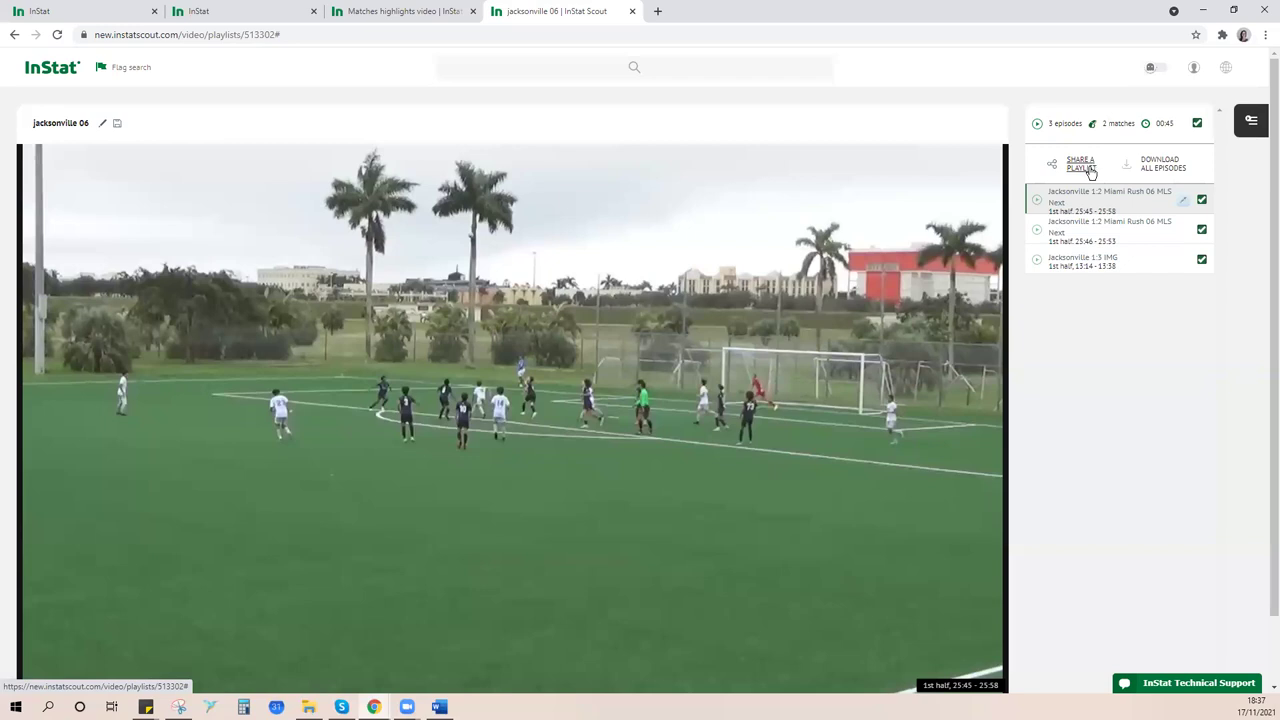
left_click(1080, 164)
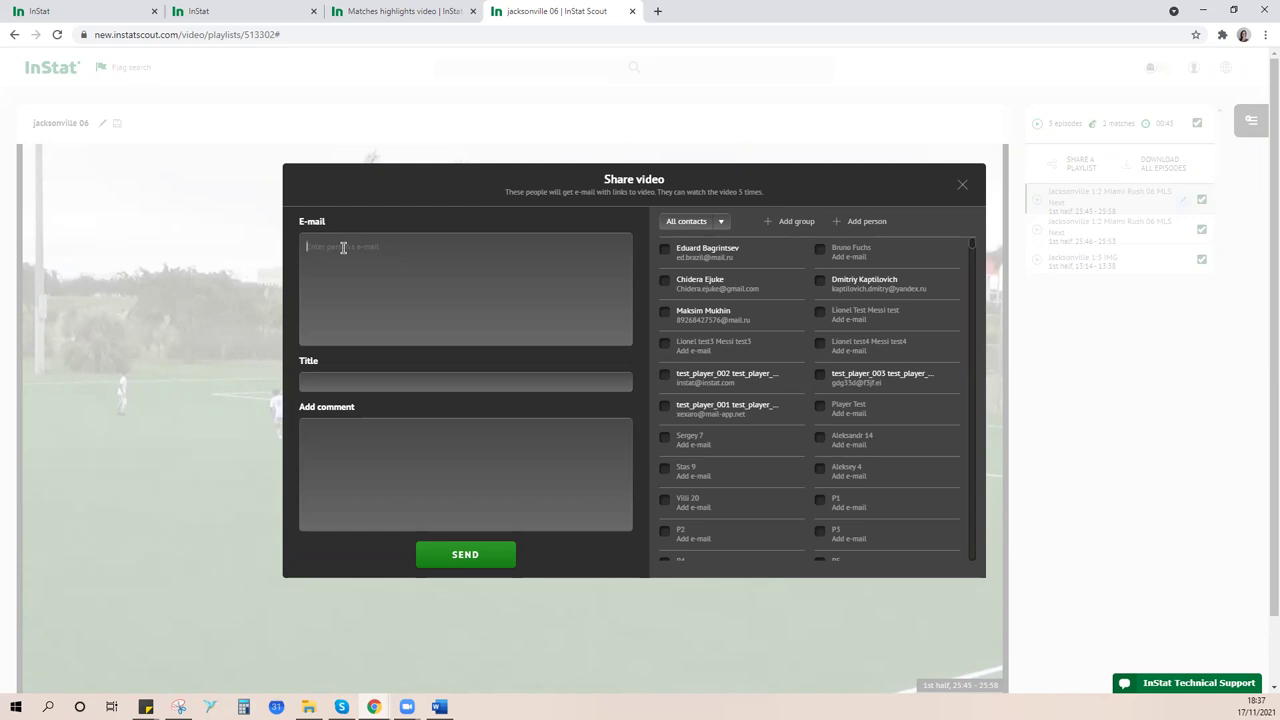
left_click(342, 248)
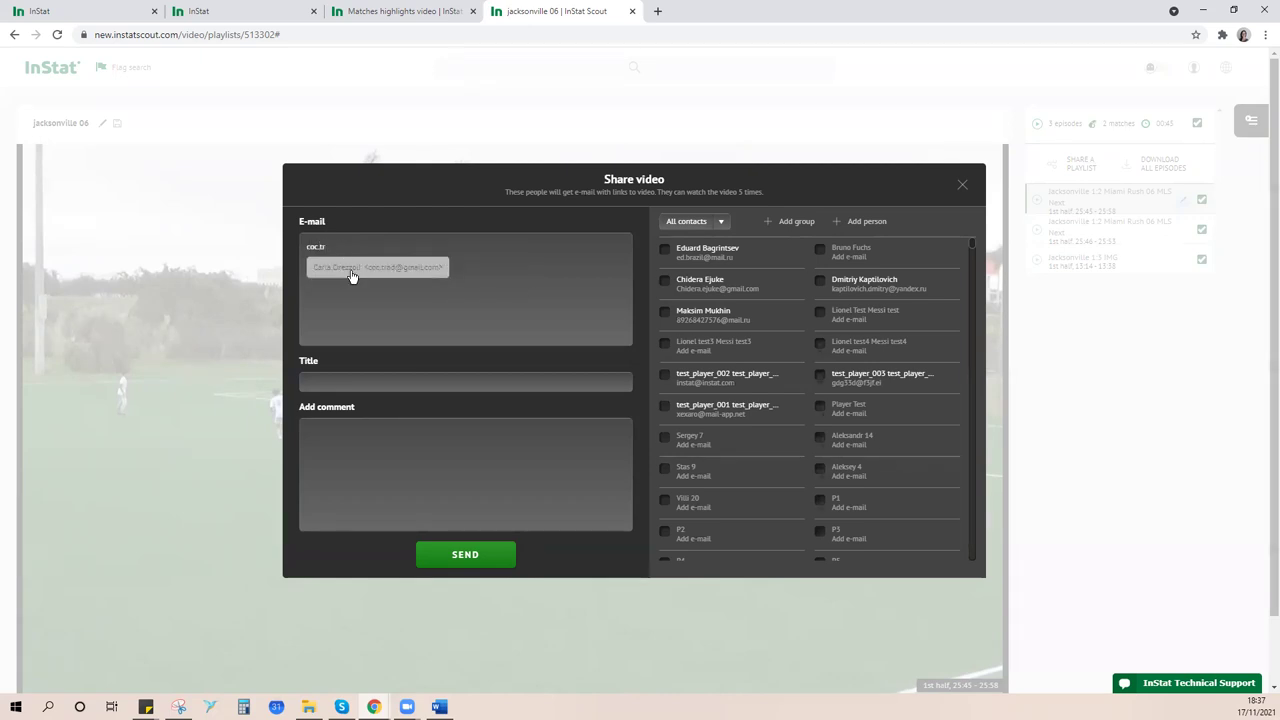
left_click(432, 266)
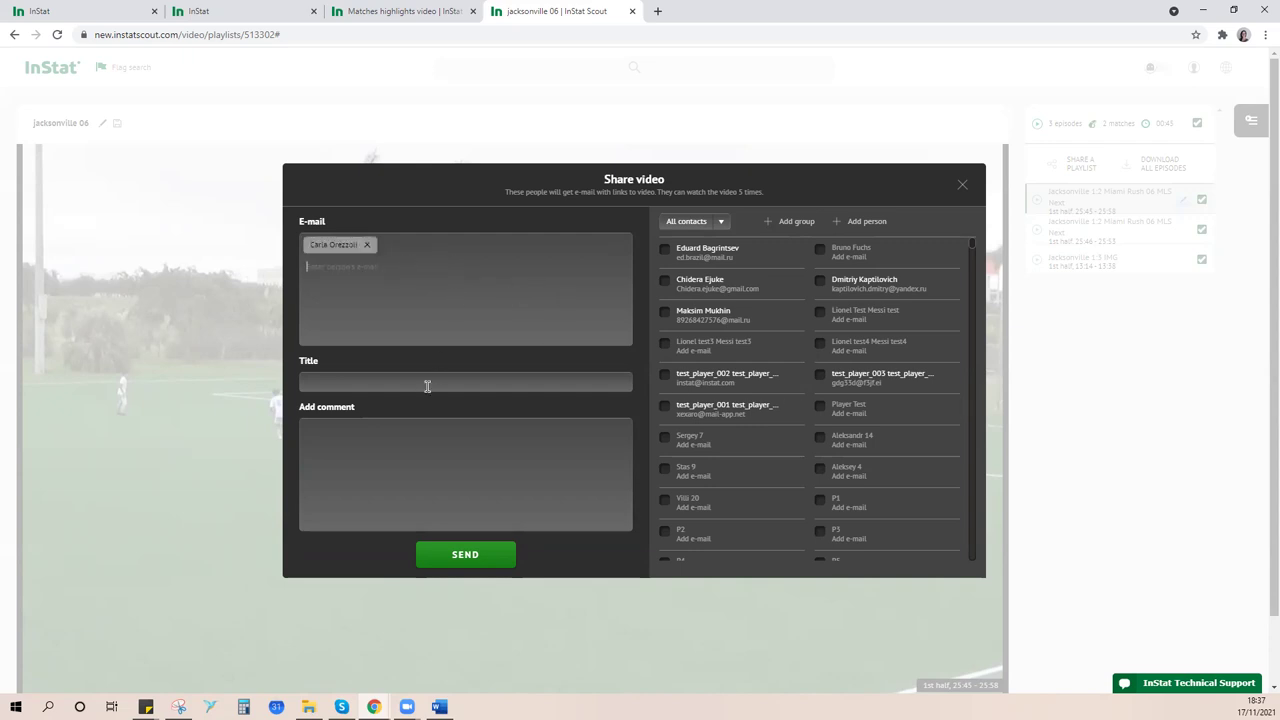
- Title the share 'video jacksonville' and add the comment 'here is my playlist'
type("video")
type("jacksonville")
left_click(418, 437)
type("here is my playlist")
- Send the jacksonville 06 playlist to the recipient
left_click(468, 558)
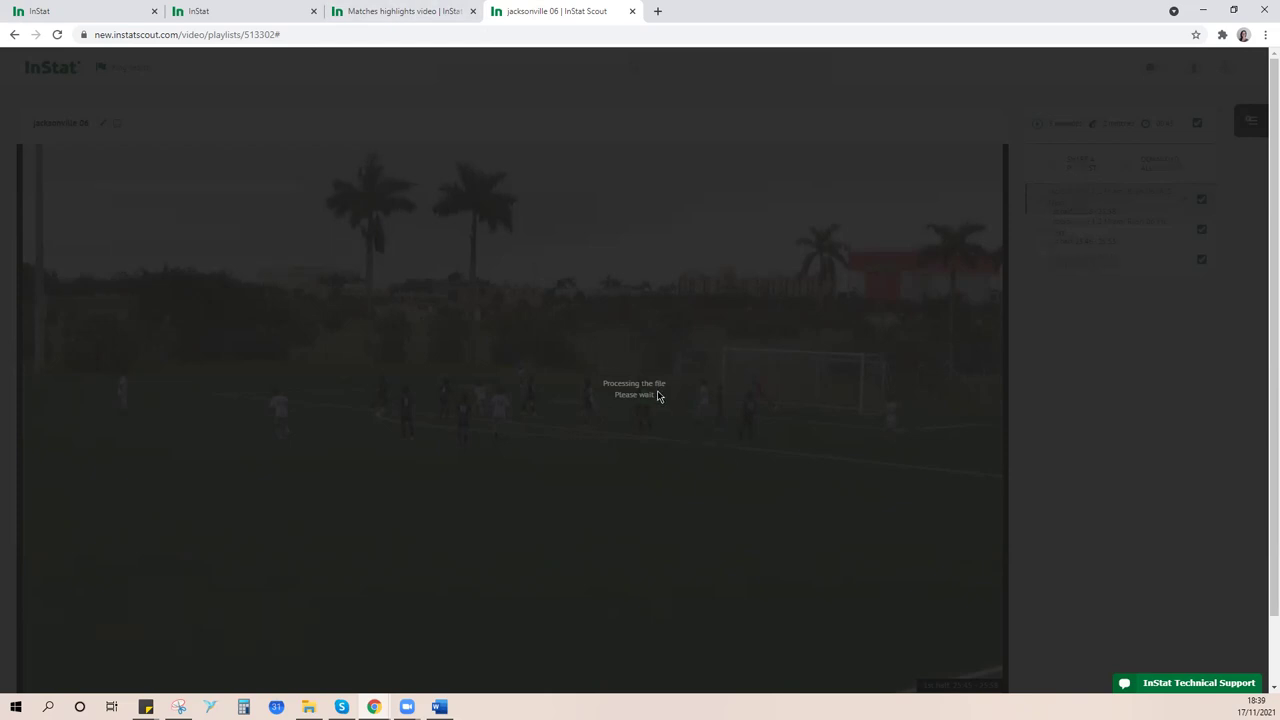
- Return to the Matches highlights video page and show the Your playlists panel
left_click(400, 11)
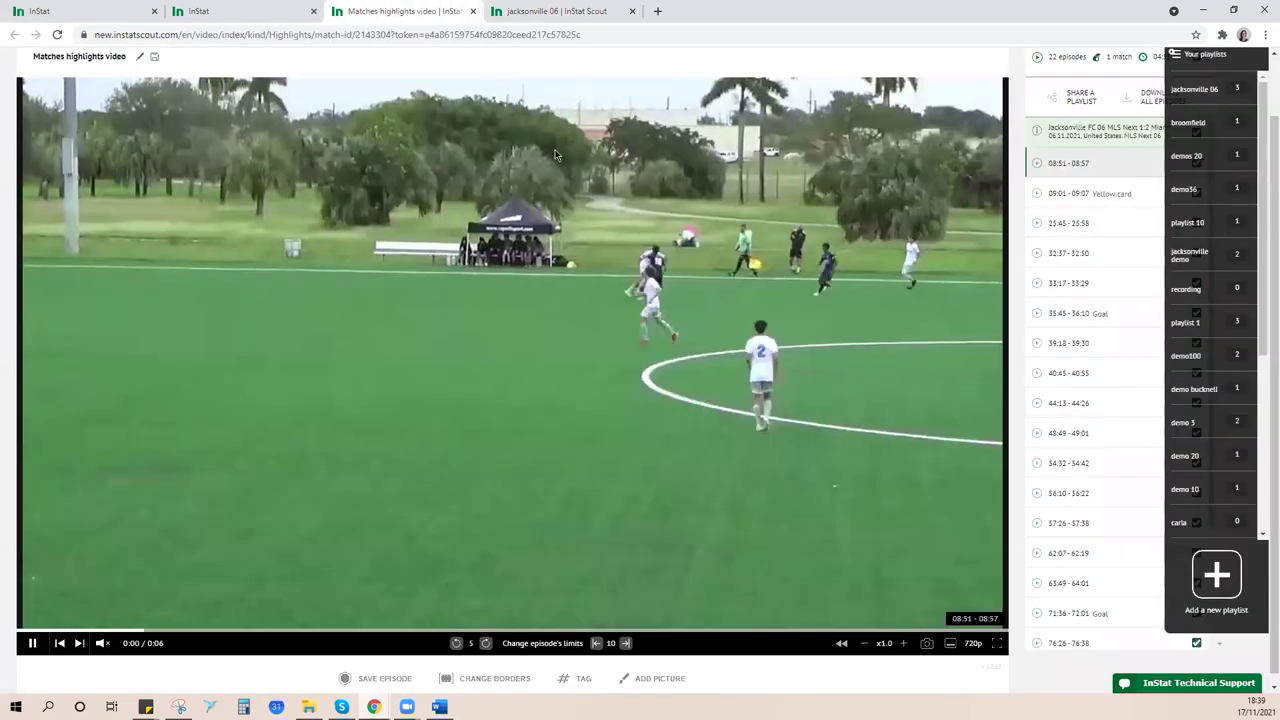
scroll(1050, 373, "up", 1)
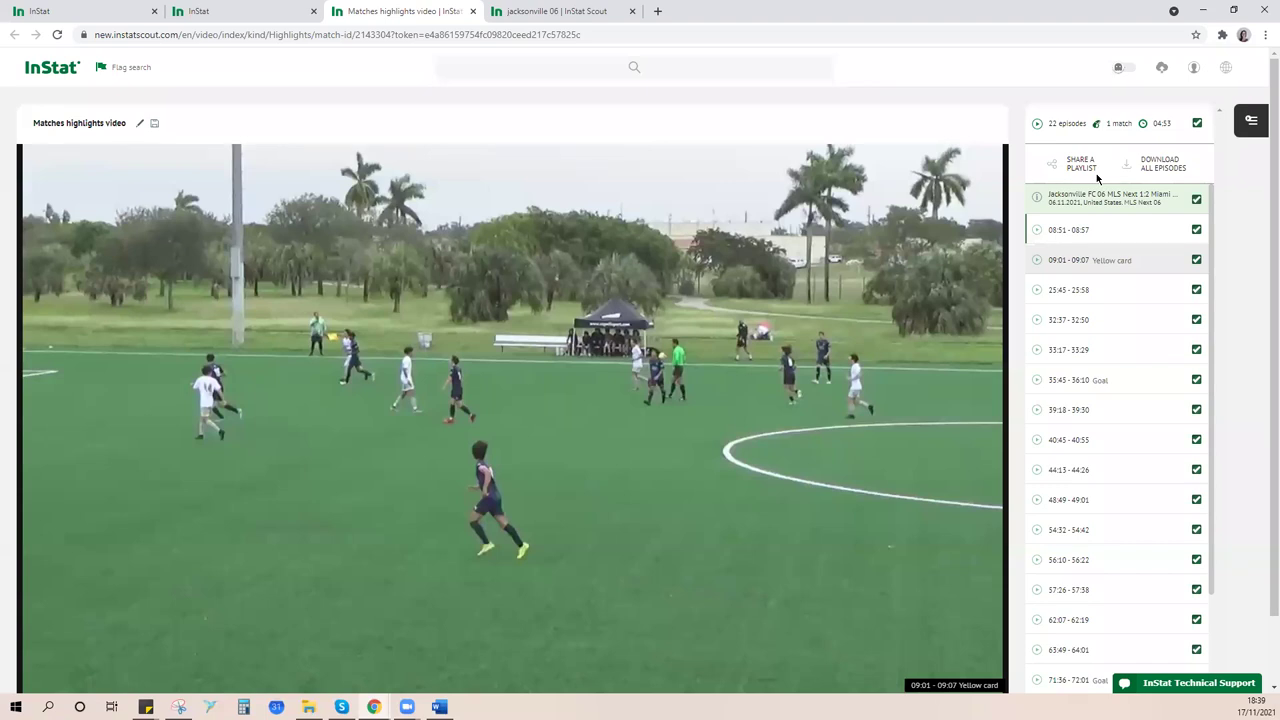
left_click(1249, 123)
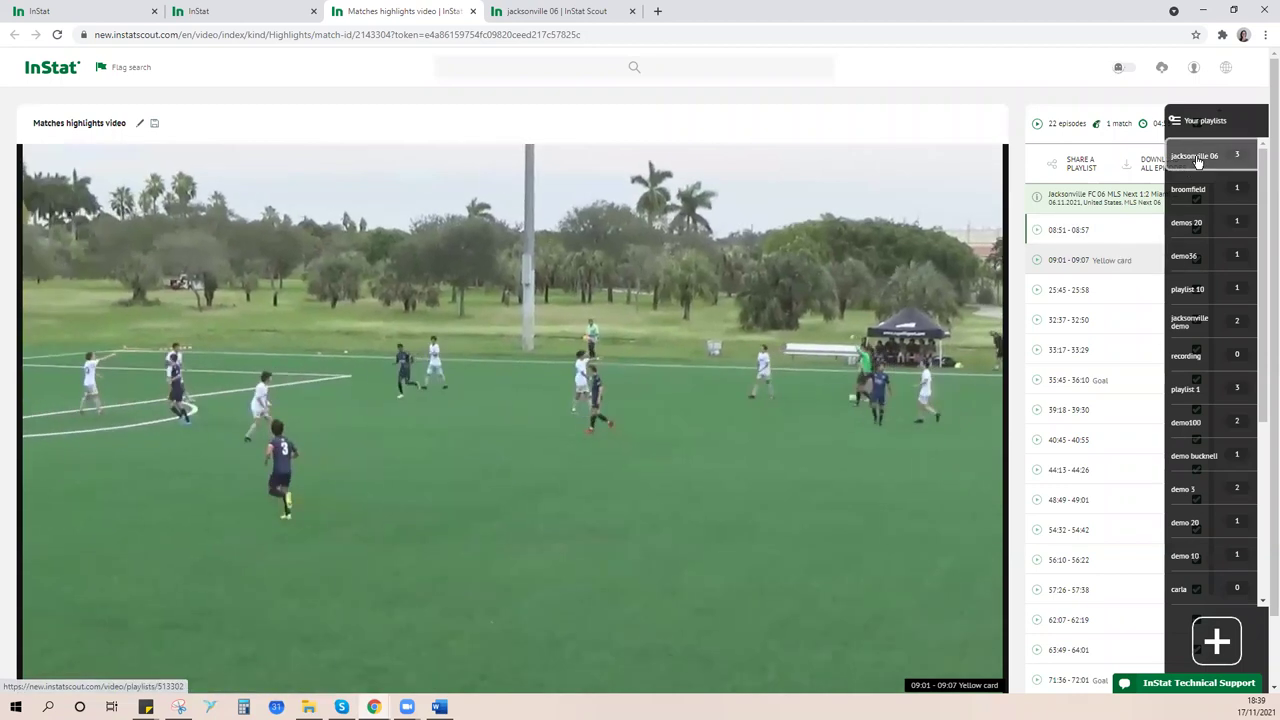
- Open jacksonville 06 and download all its episodes in 720 quality
left_click(1193, 160)
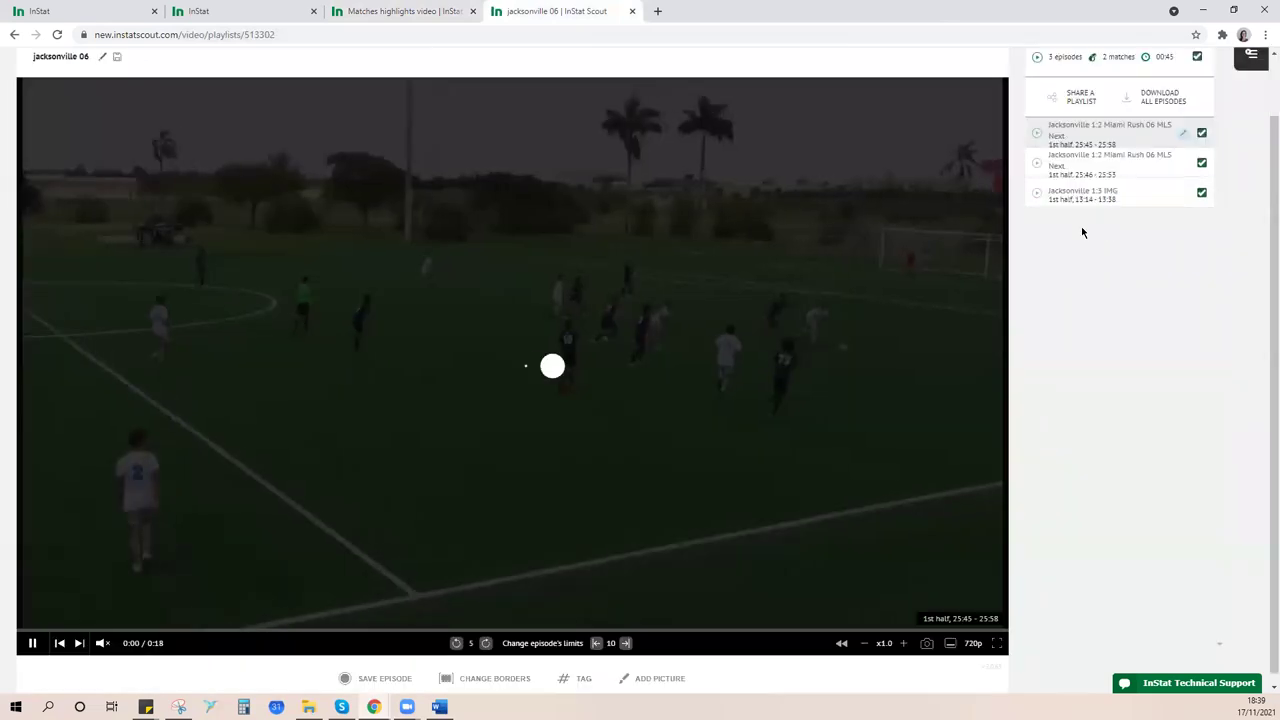
scroll(1109, 311, "up", 1)
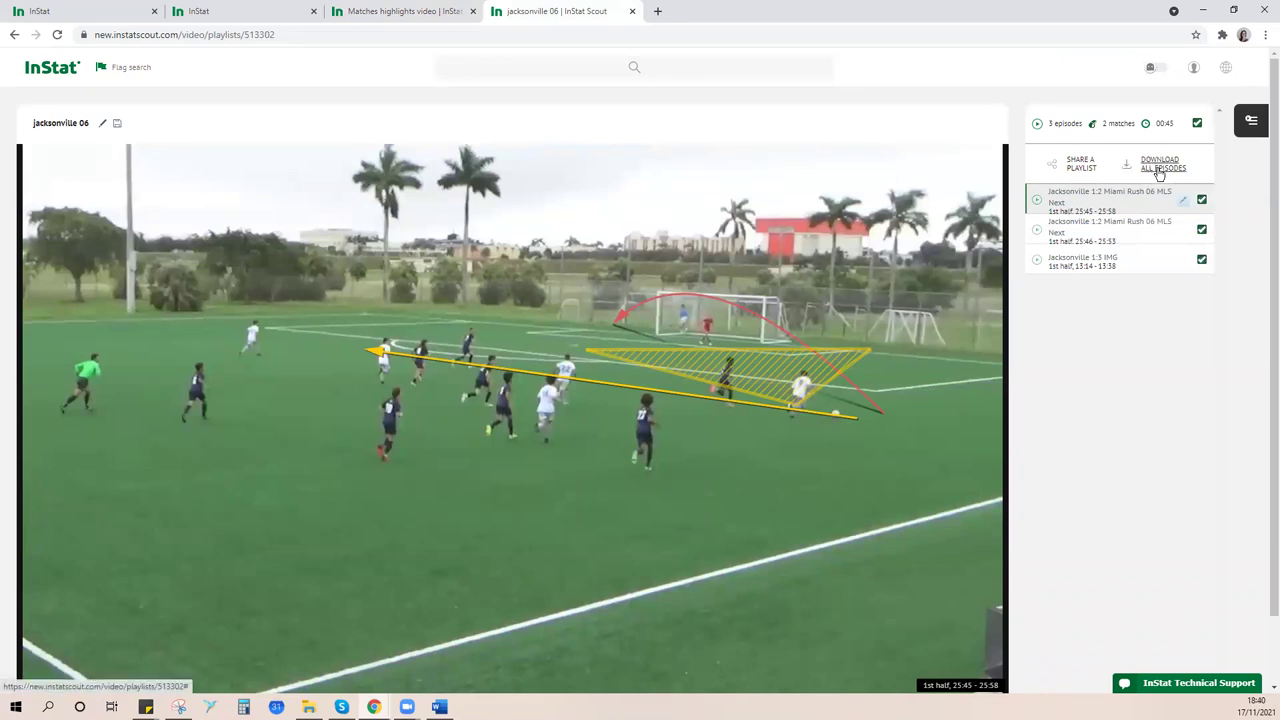
left_click(1159, 174)
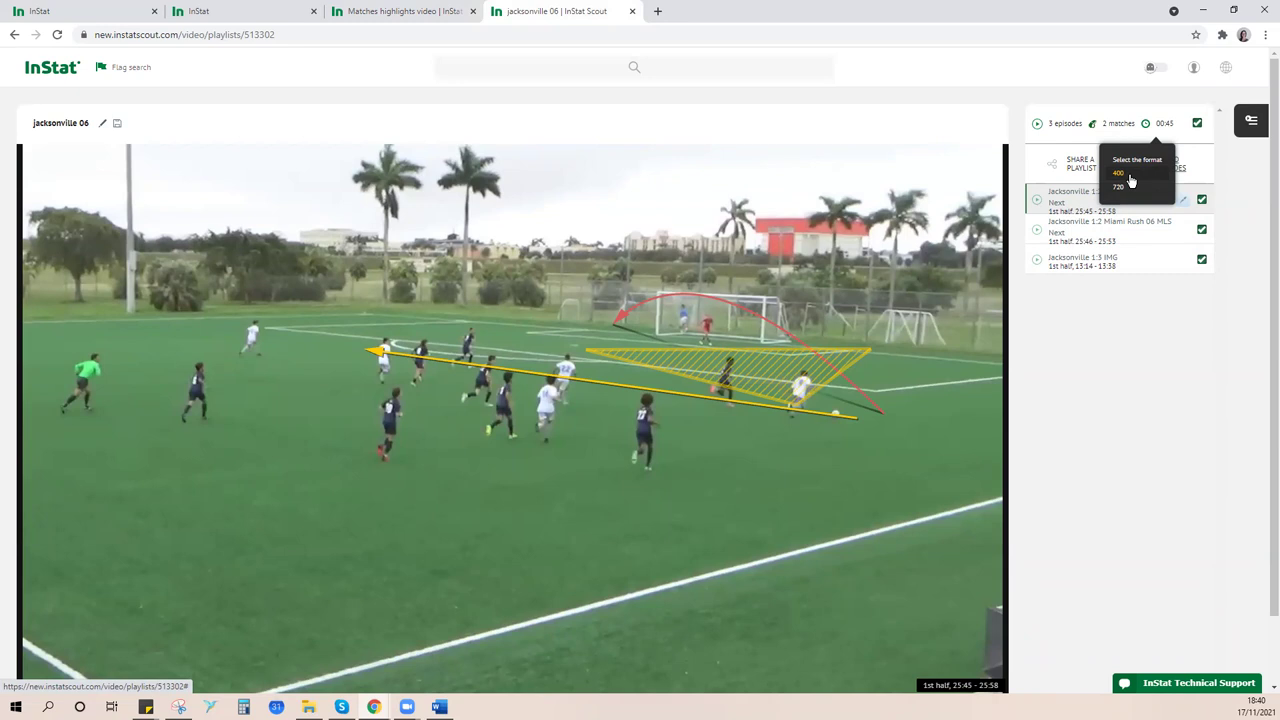
left_click(1119, 187)
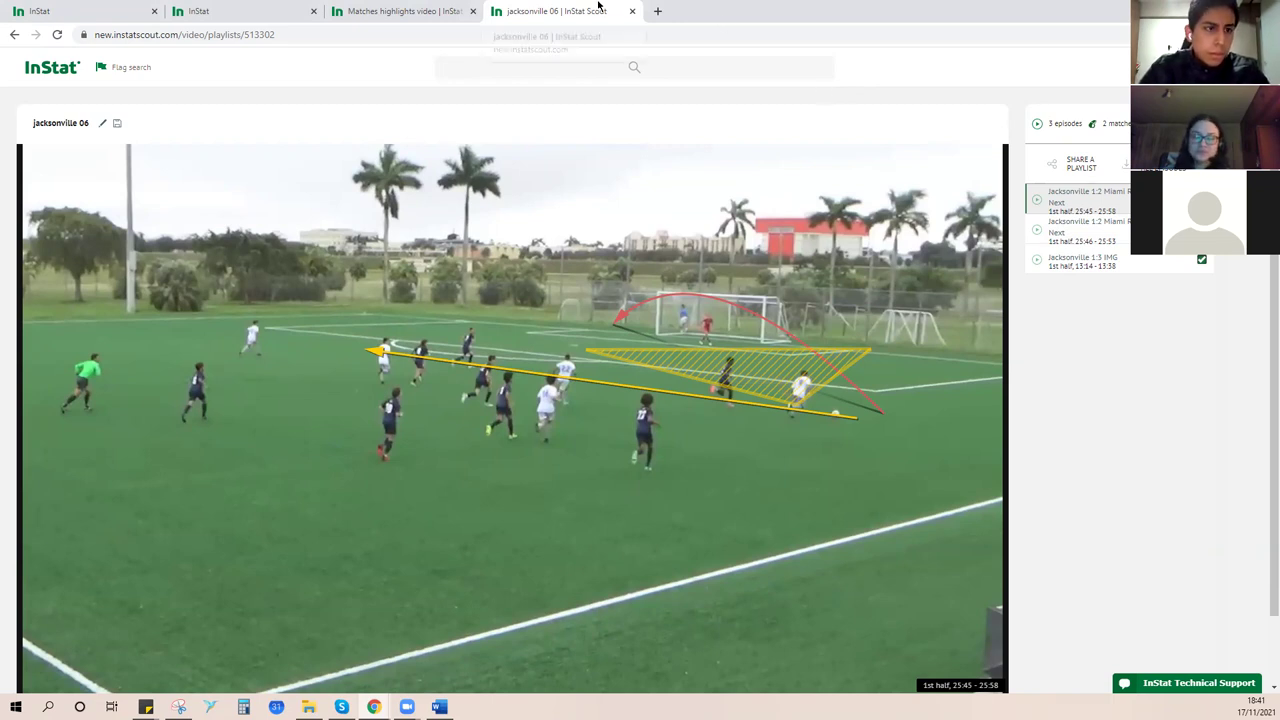
- Close the Matches highlights video tab
left_click(415, 10)
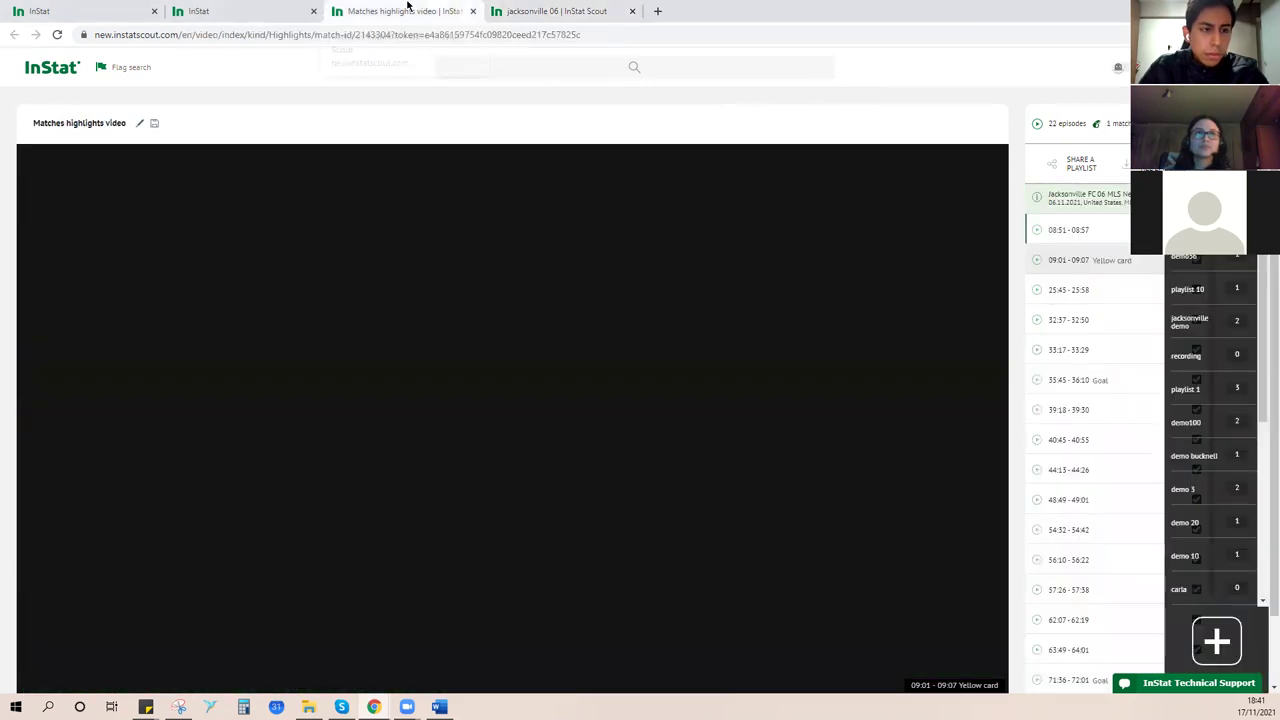
left_click(473, 11)
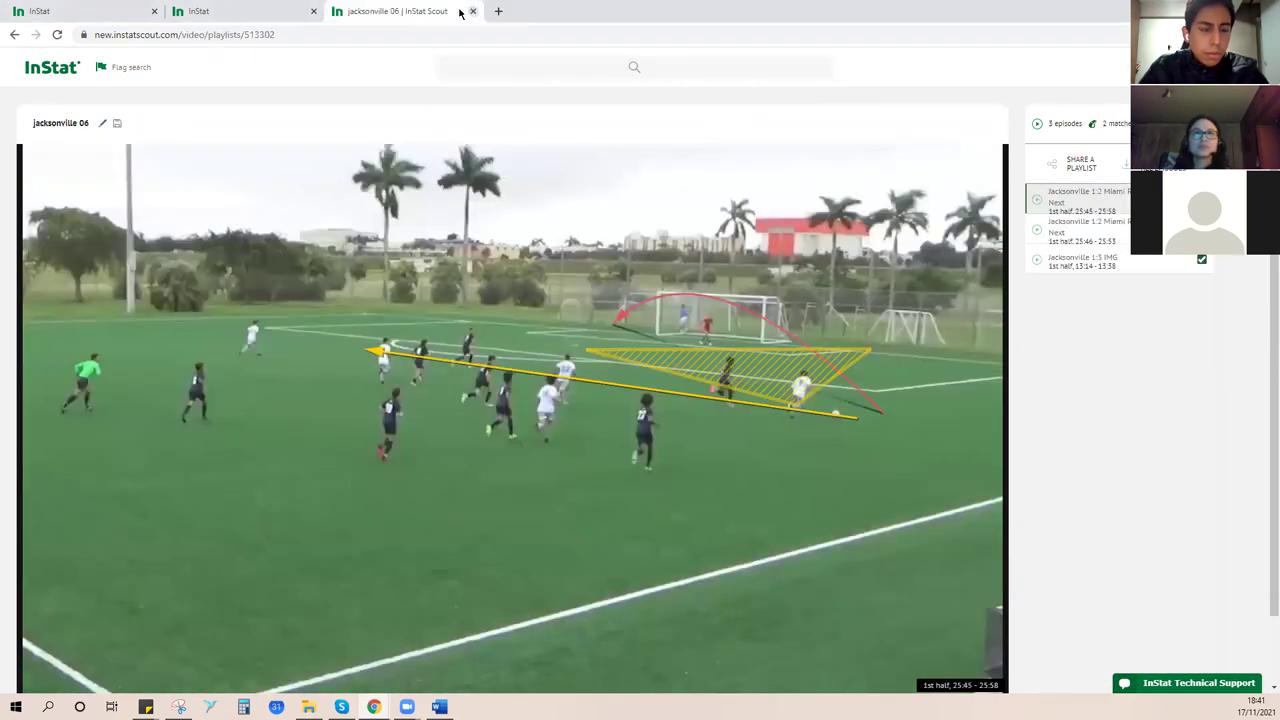
- From the Jacksonville team overview, open a defender's profile in a new tab, then go to the InStat home page
left_click(292, 9)
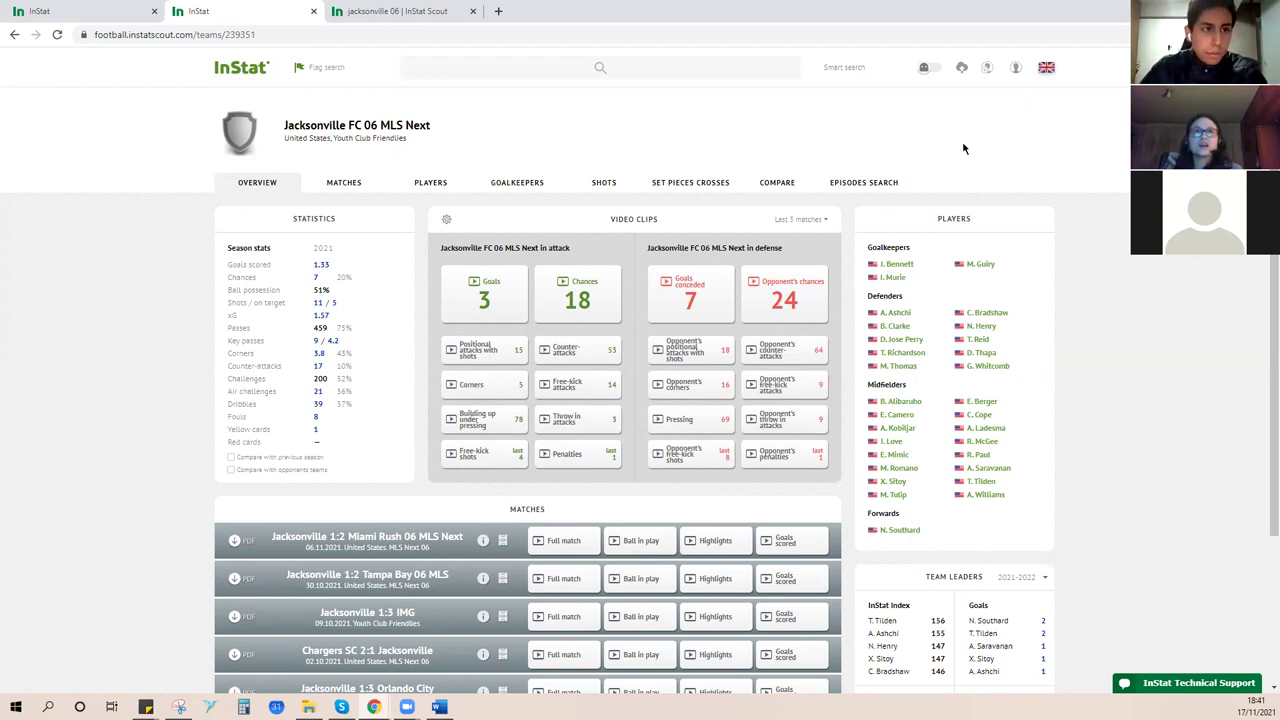
left_click(904, 353)
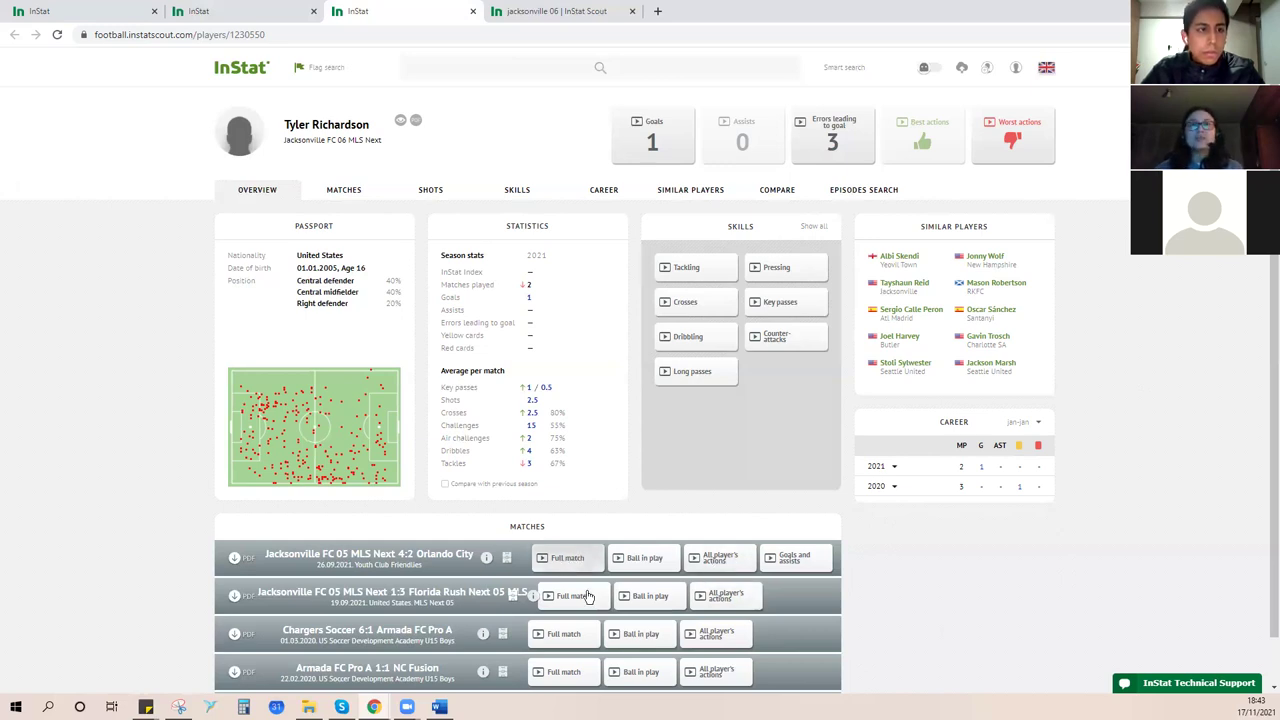
left_click(222, 77)
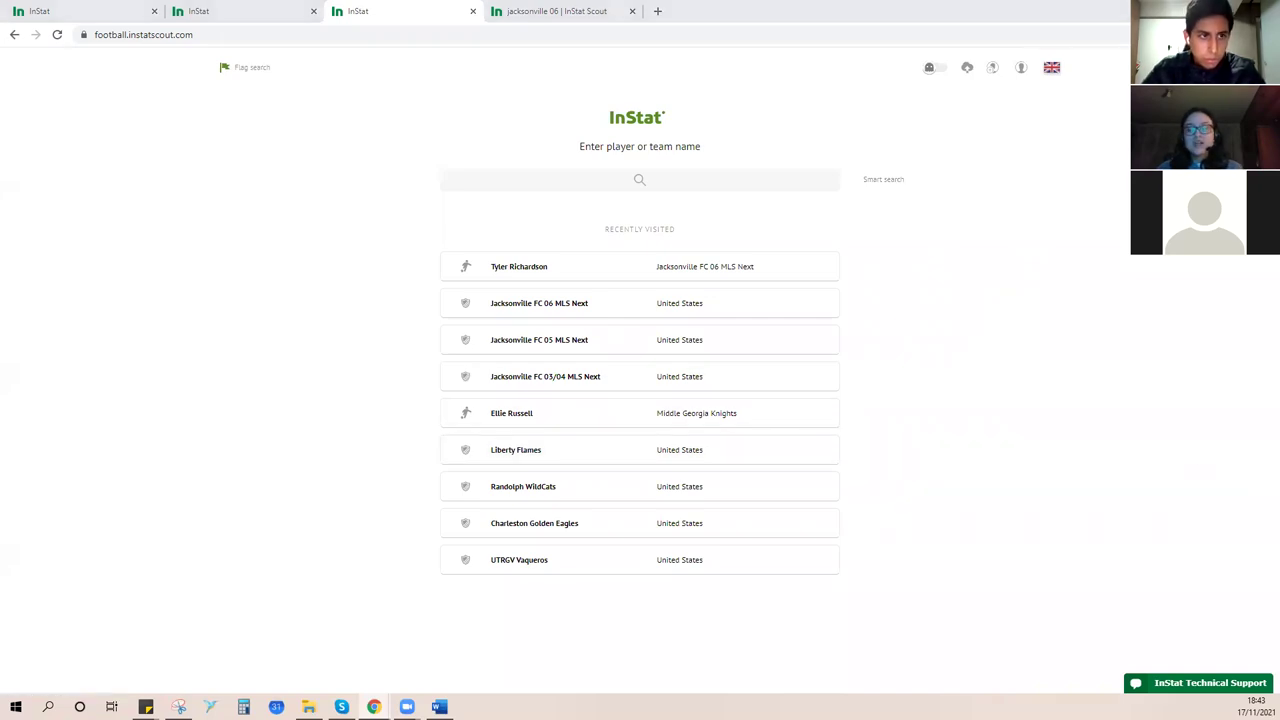
left_click(145, 707)
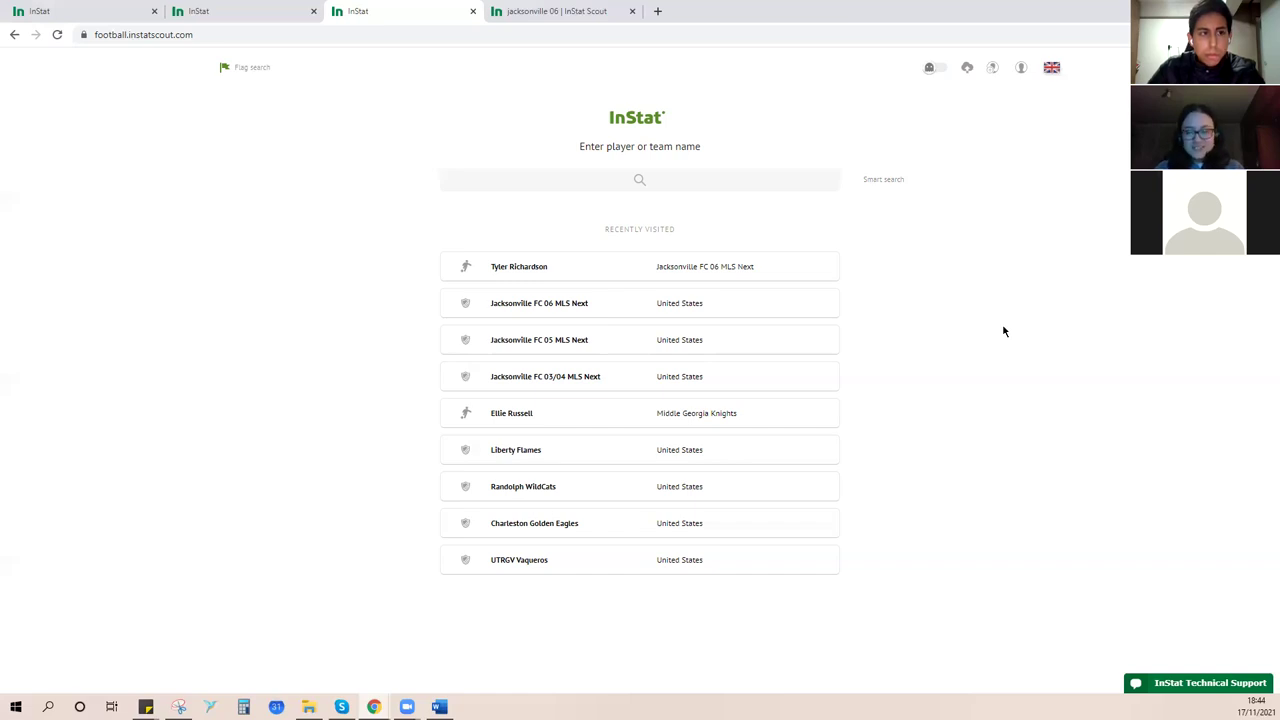
- Clear the browsing data in Chrome settings, then close the Settings tab
key("ctrl+shift+Delete")
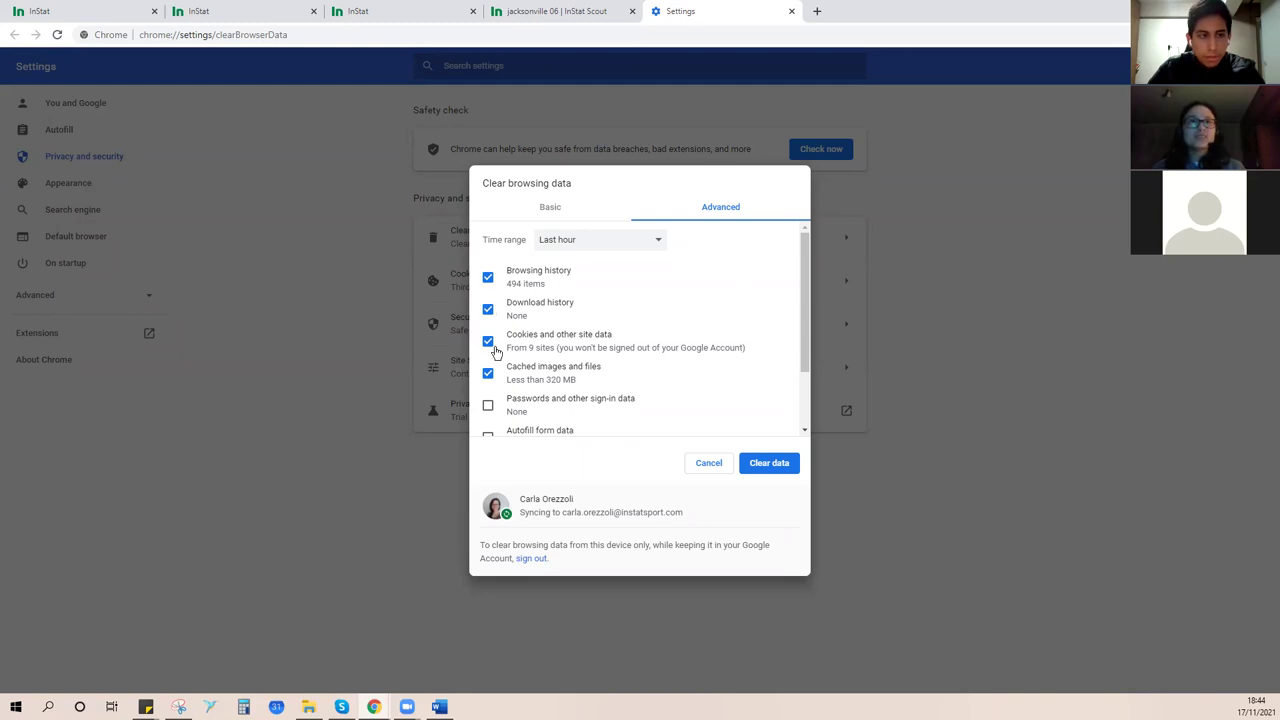
scroll(554, 349, "down", 2)
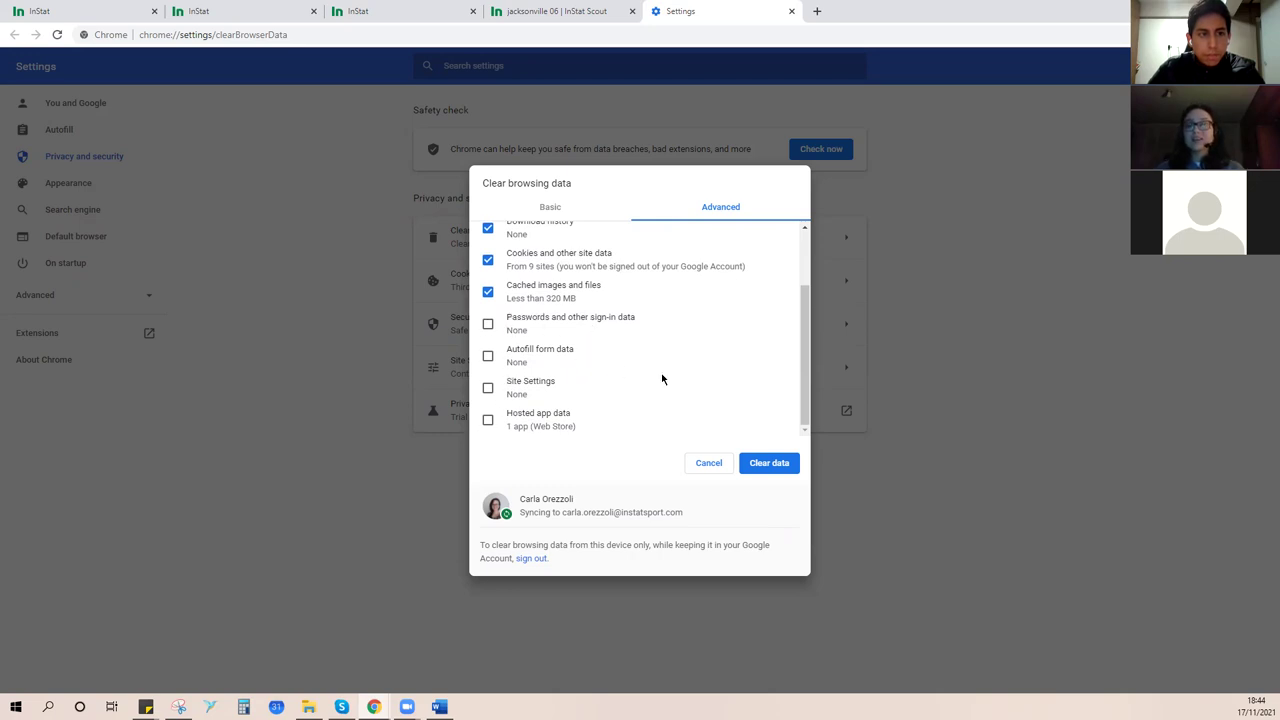
scroll(670, 366, "up", 1)
left_click(768, 470)
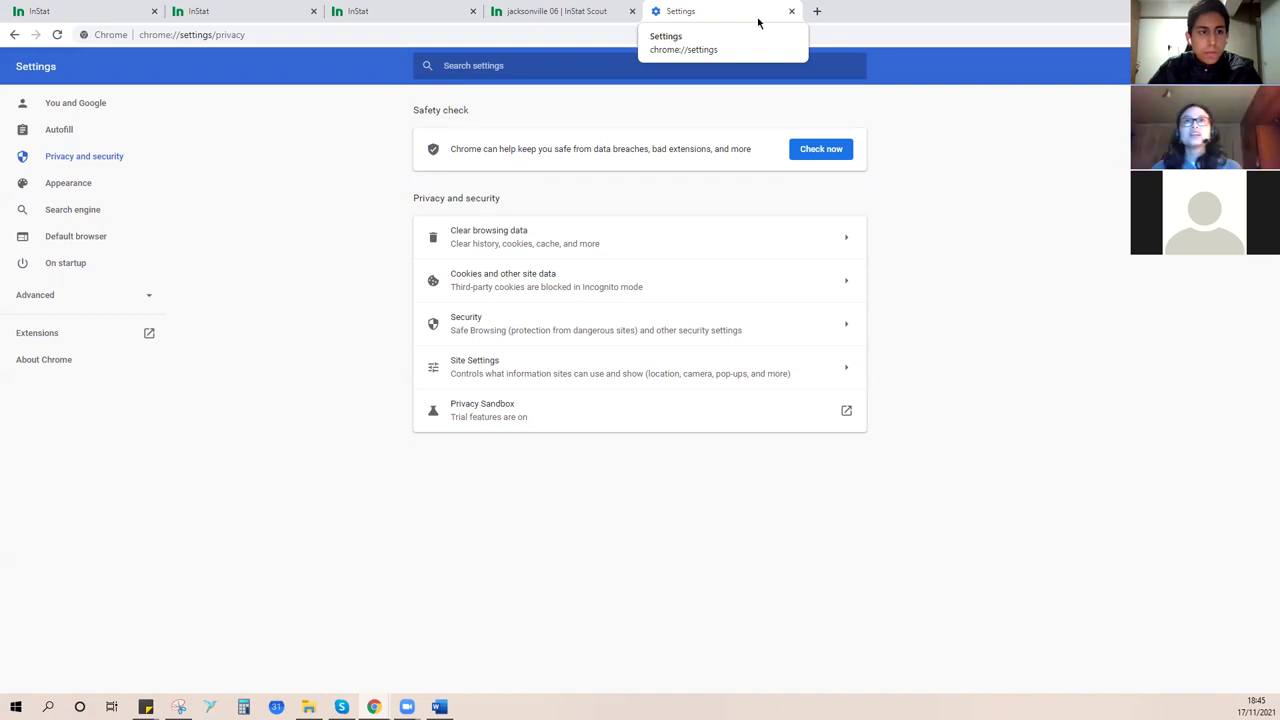
left_click(791, 12)
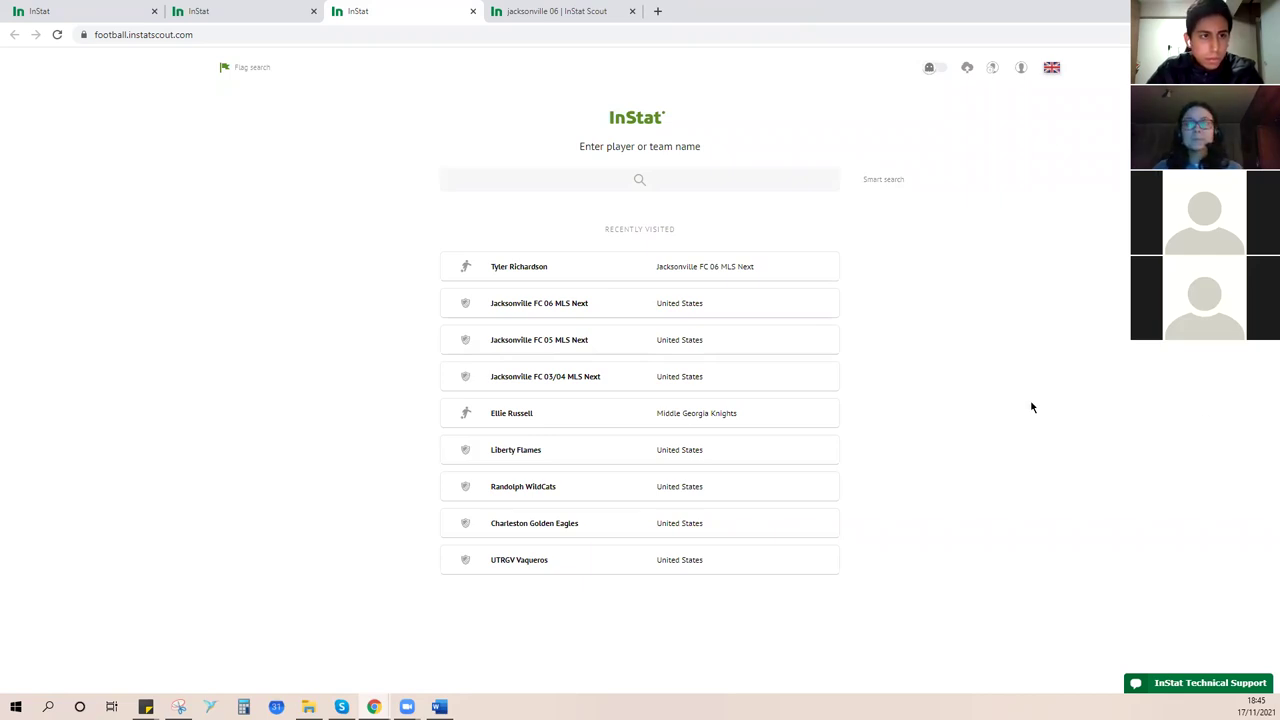
- Return to the recently visited page and open Jacksonville FC 06 MLS Next
left_click(556, 8)
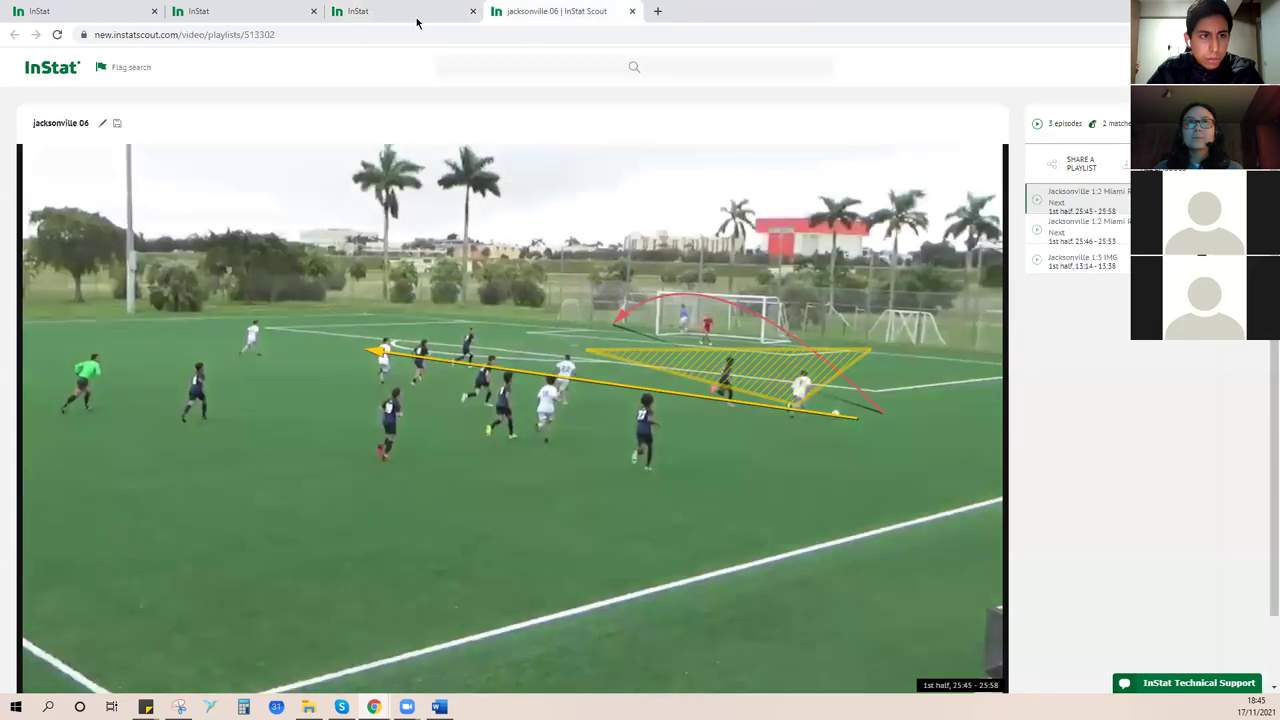
left_click(384, 11)
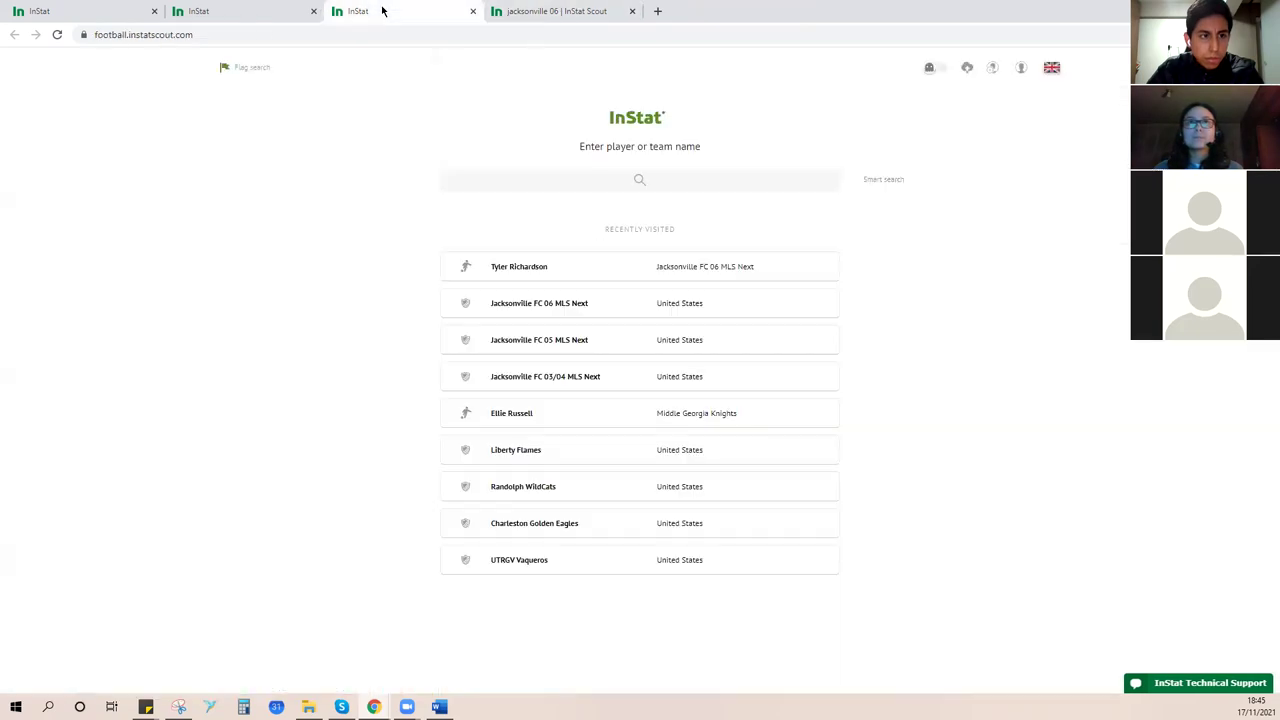
left_click(580, 300)
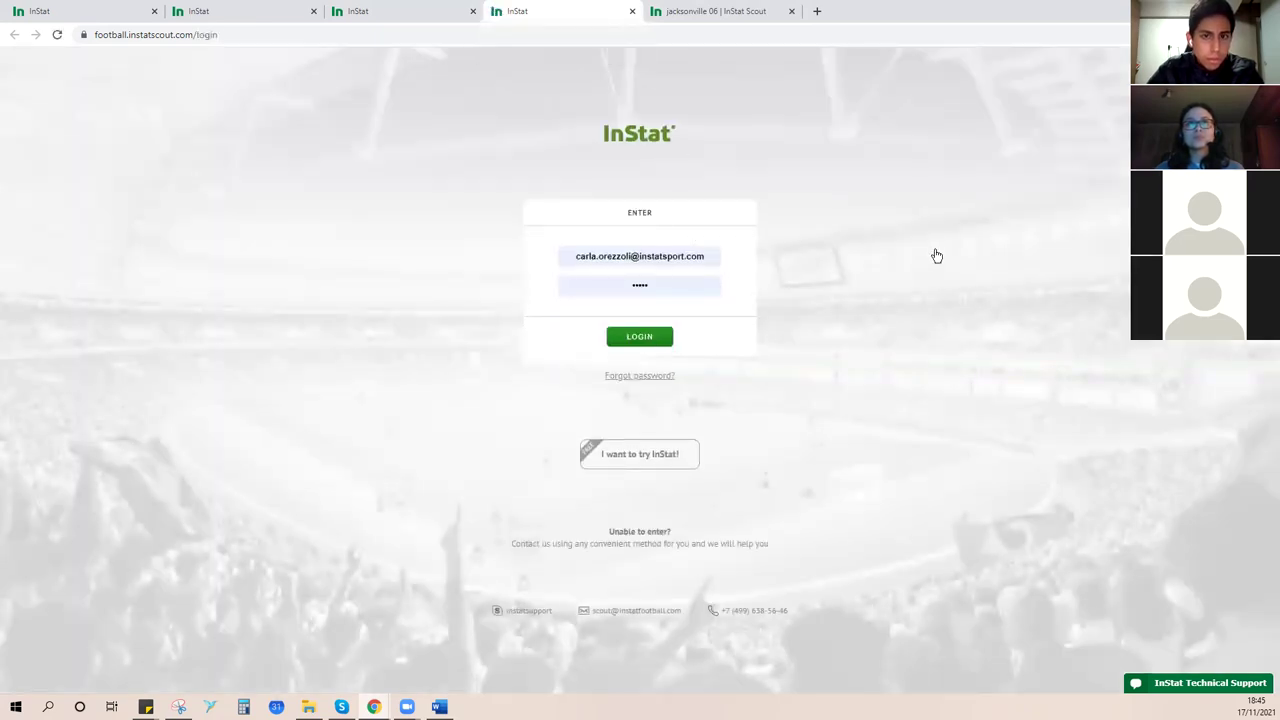
- Log in and review the Jacksonville FC 06 MLS Next Overview: season stats, clips, roster and matches
left_click(657, 341)
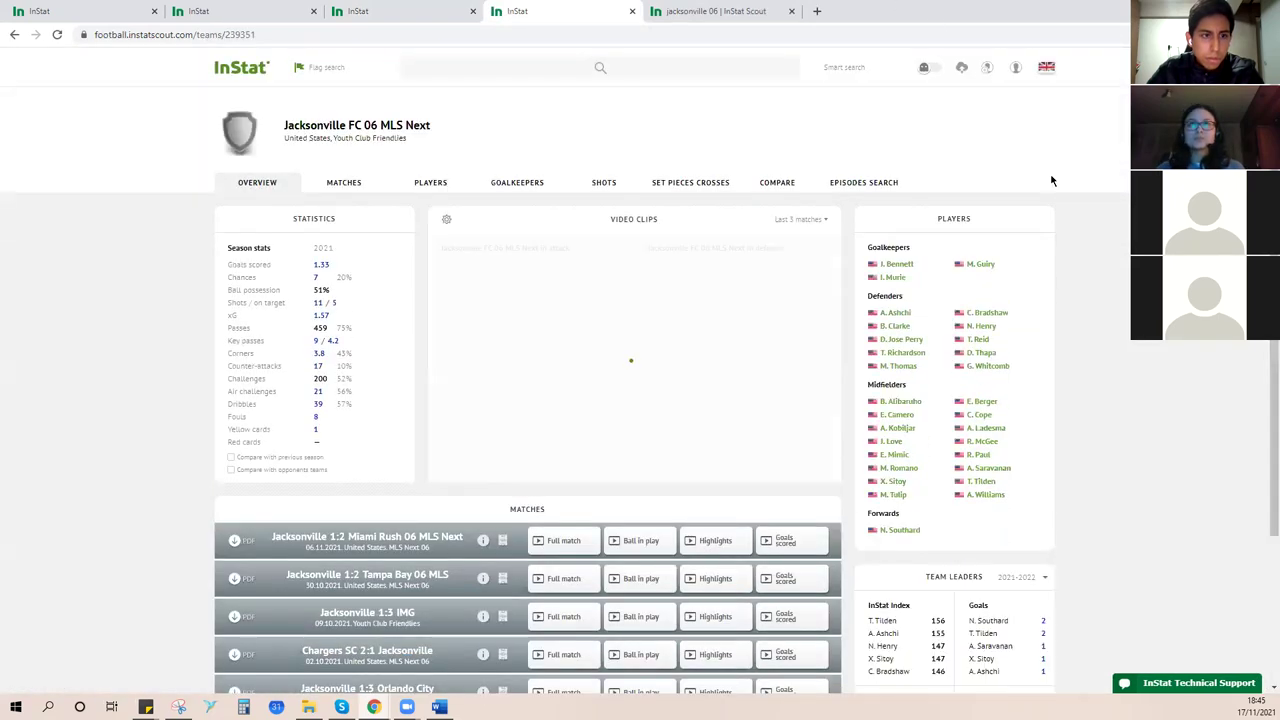
scroll(1049, 177, "down", 2)
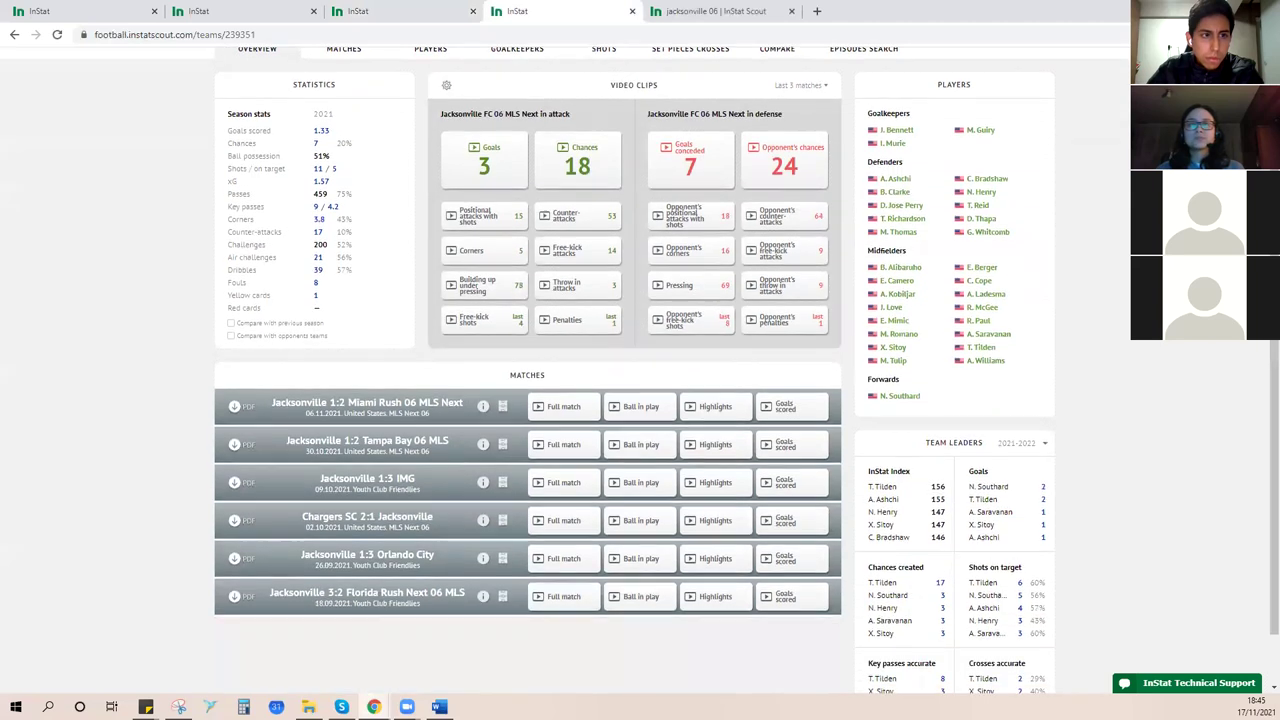
scroll(1049, 177, "down", 1)
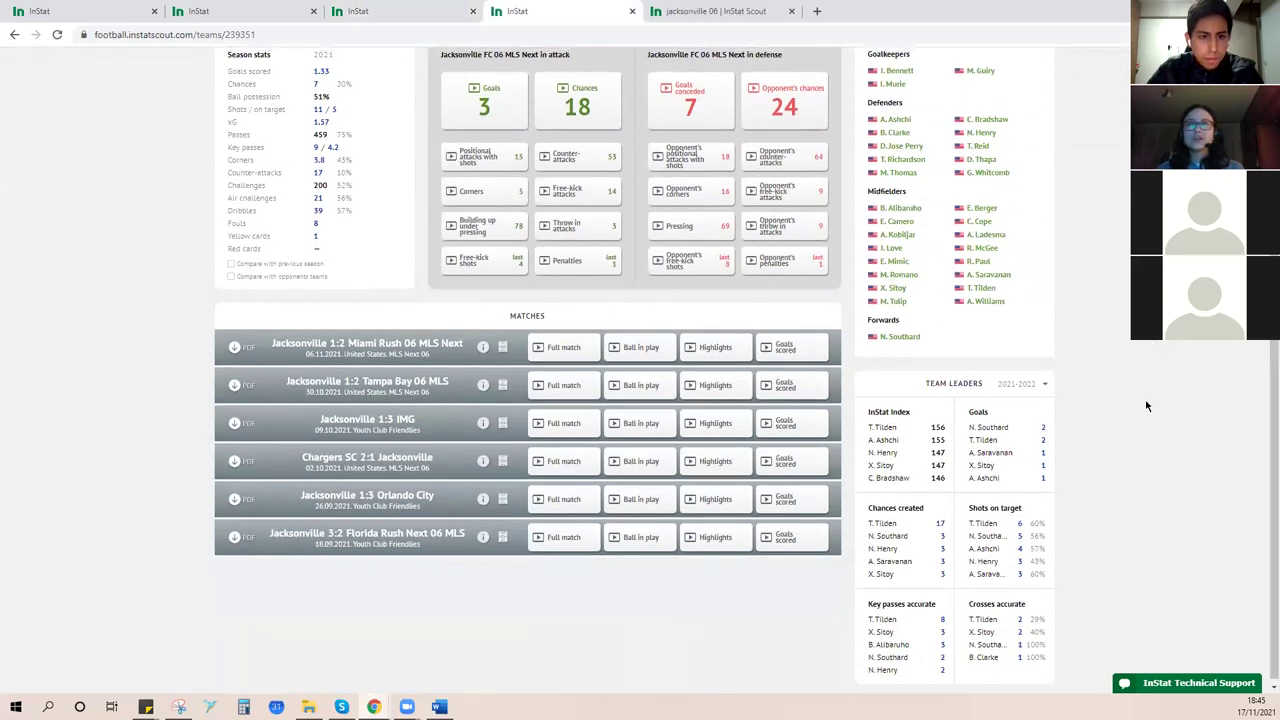
scroll(1147, 406, "up", 3)
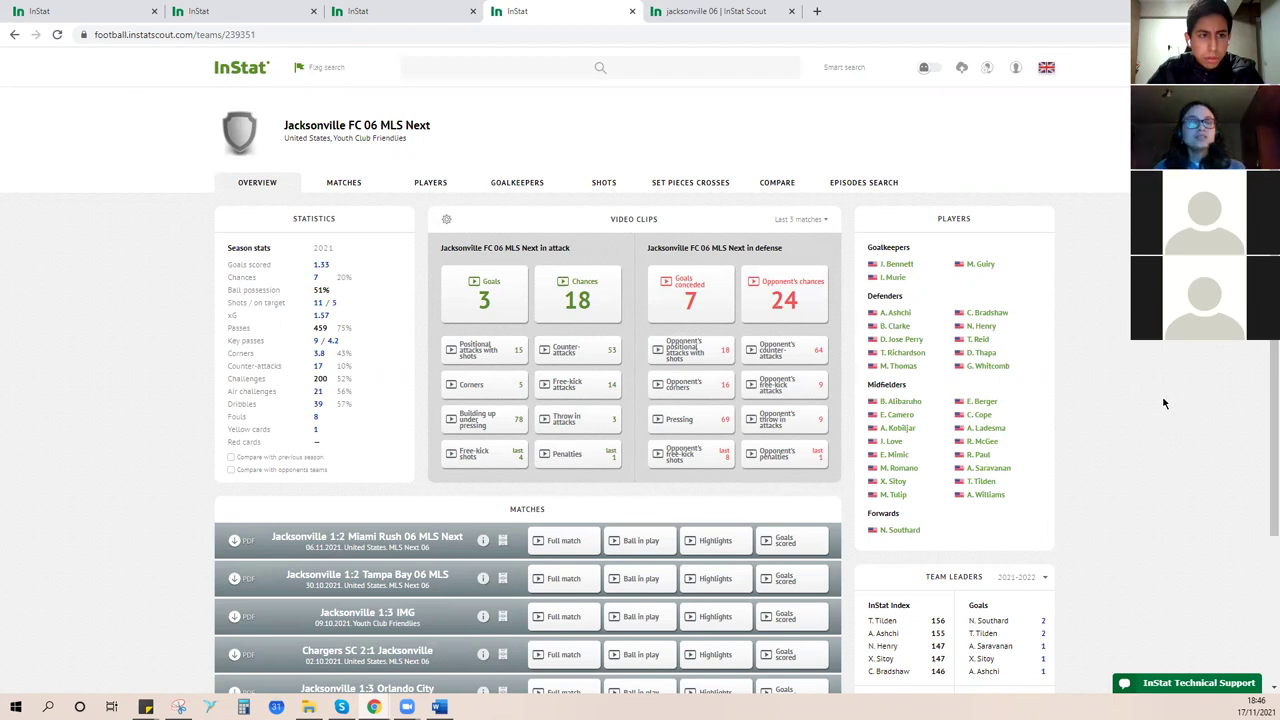
scroll(1163, 403, "down", 2)
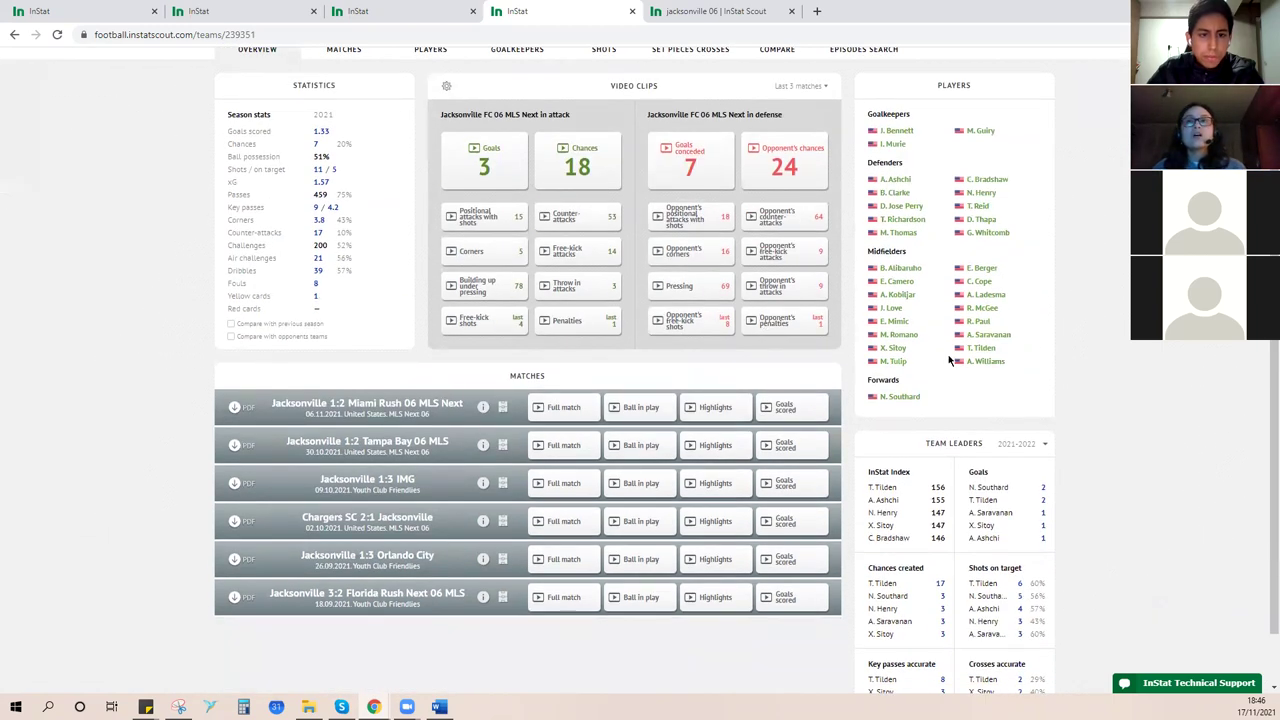